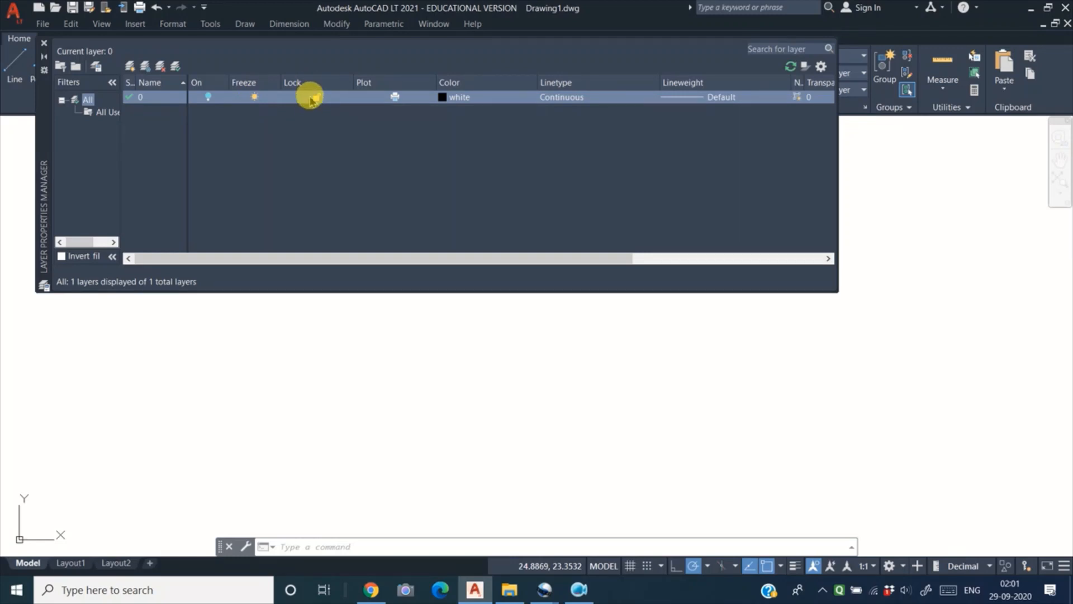
Toggle layer 0's lock and plot settings and restore each of them
left_click(316, 99)
left_click(316, 99)
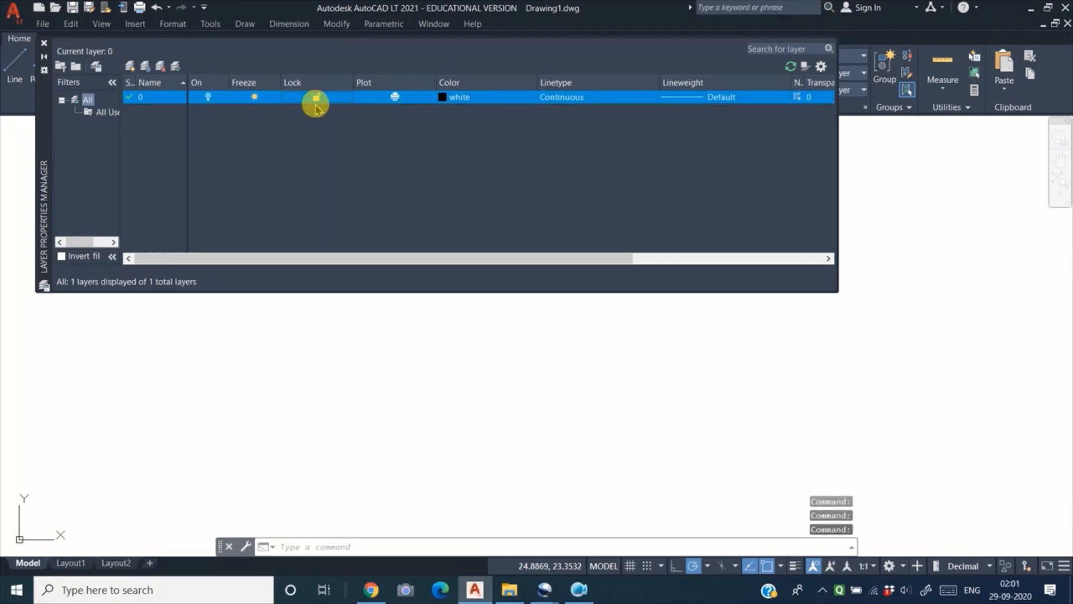
left_click(316, 100)
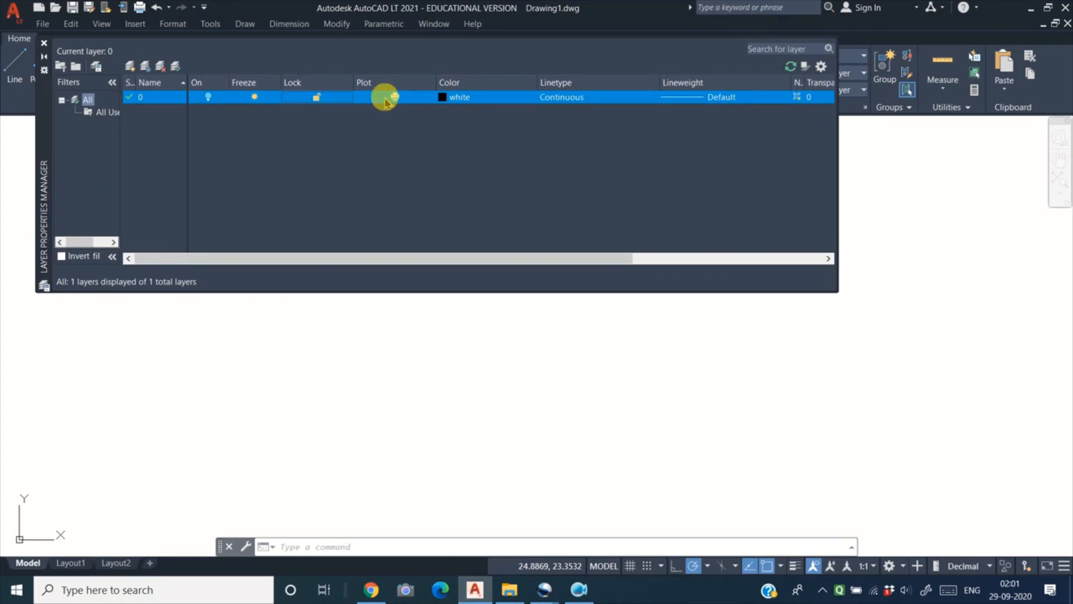
left_click(387, 99)
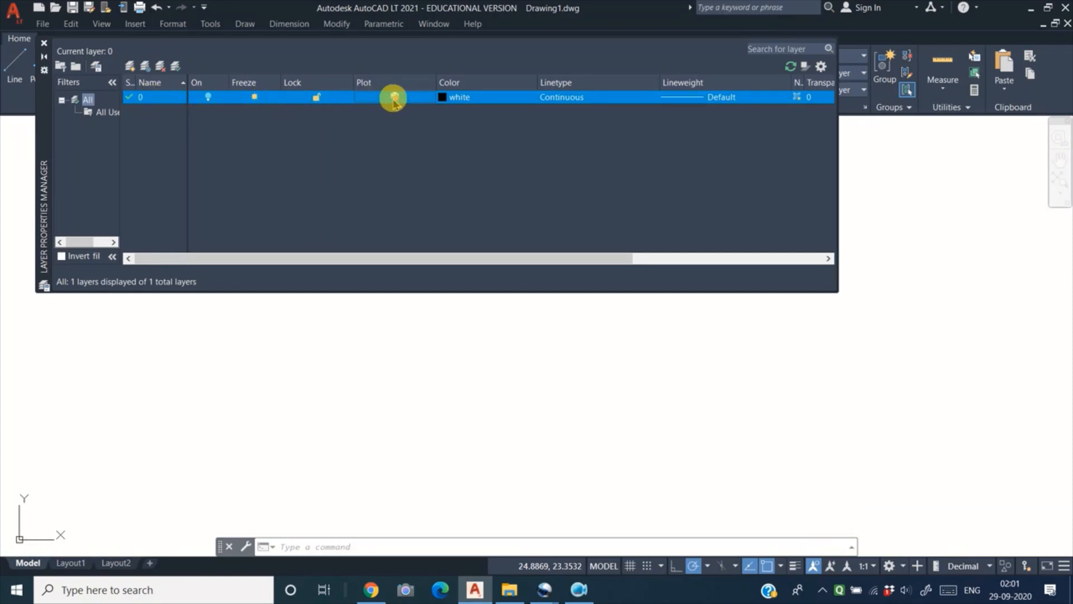
left_click(396, 98)
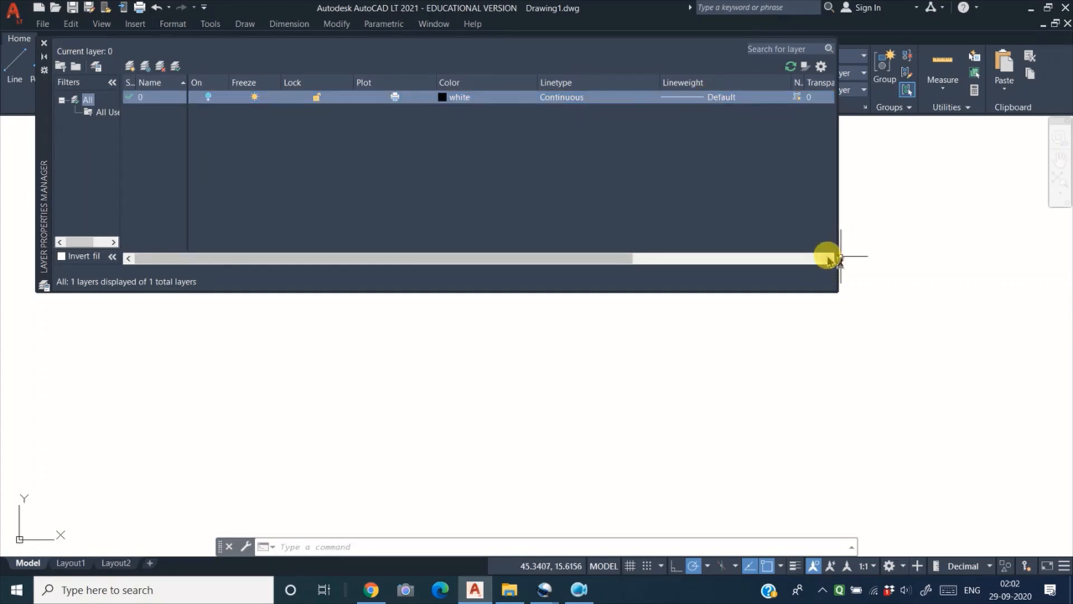
Examine the remaining property columns of layer 0, including lineweight, transparency and description
left_click(828, 259)
left_click(828, 259)
left_click(827, 258)
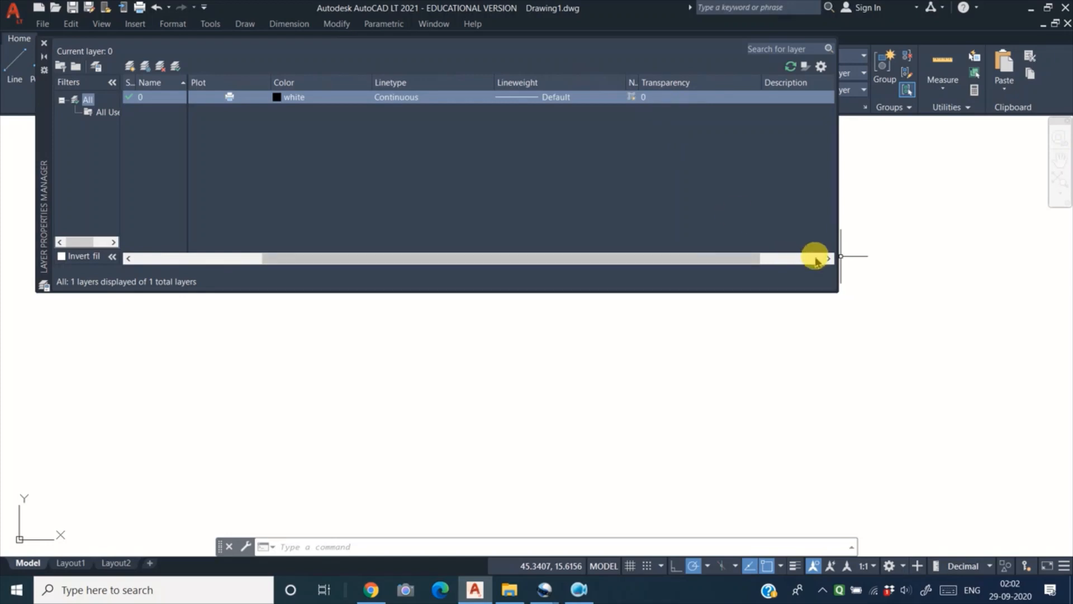
left_click(828, 258)
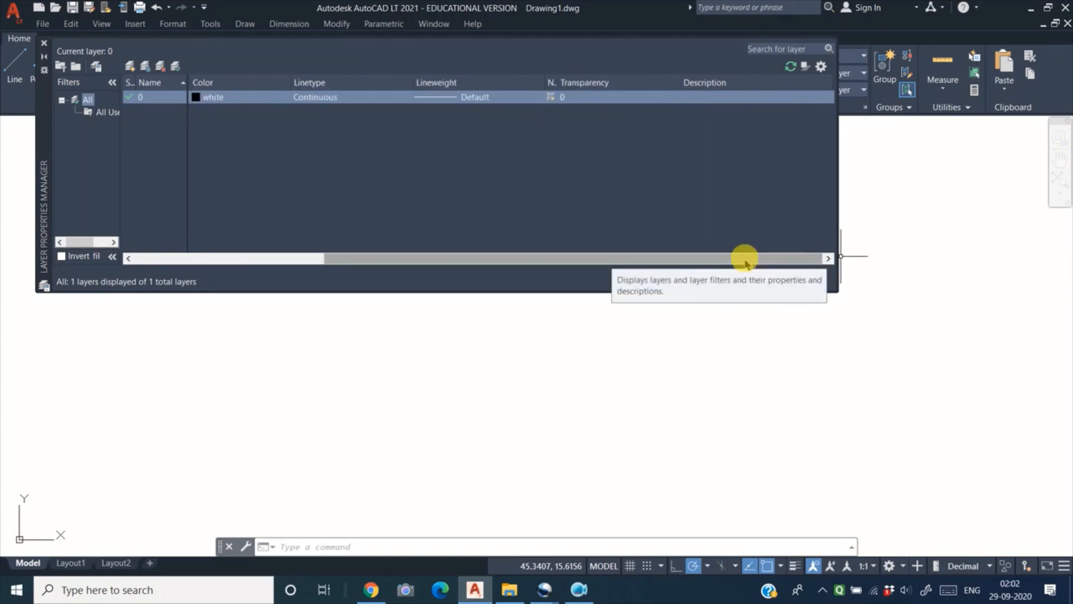
left_click_drag(745, 257, 503, 259)
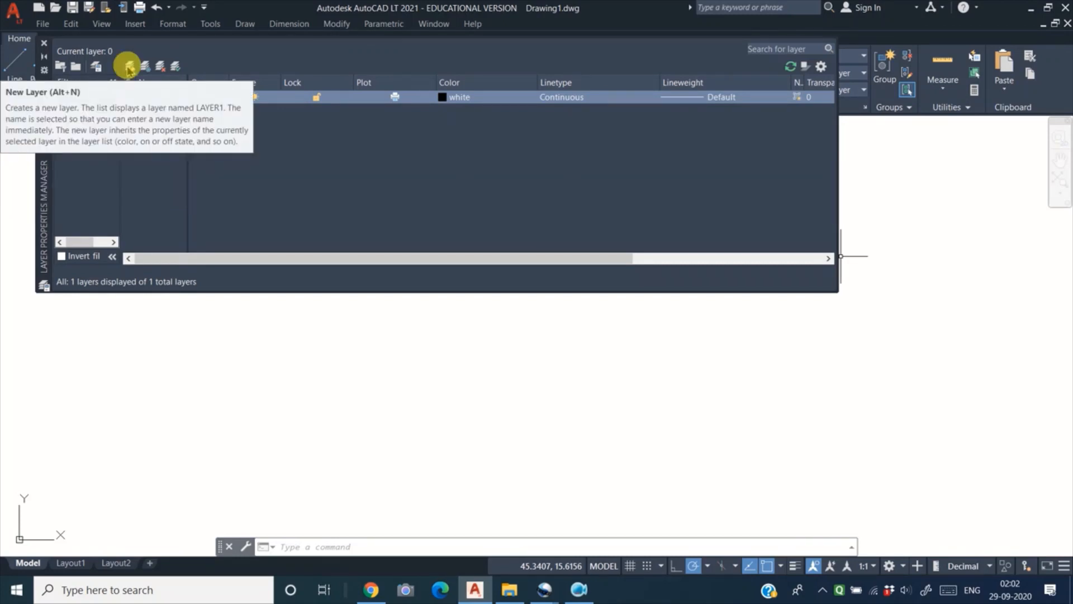
Create a new layer named OBJECT
left_click(128, 67)
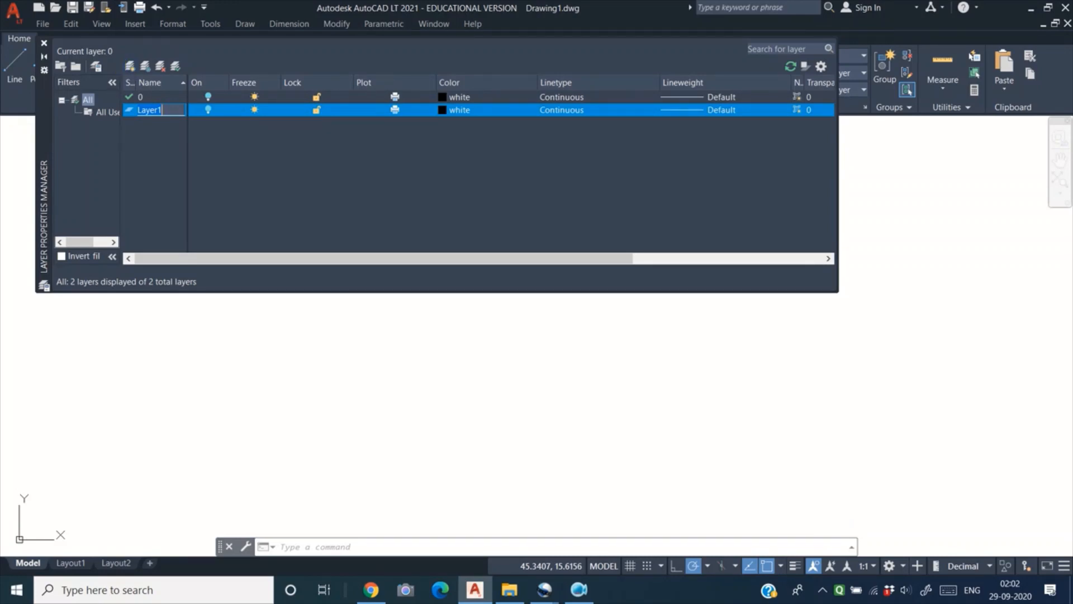
type("BJECT")
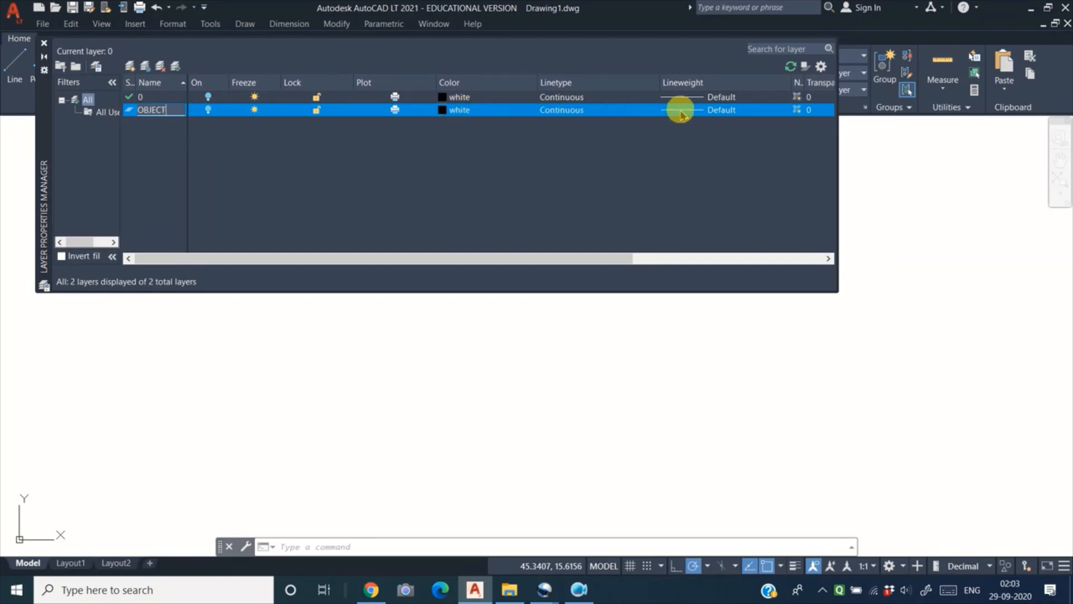
key("Return")
Set the OBJECT layer's lineweight to 0.50 mm
left_click(700, 111)
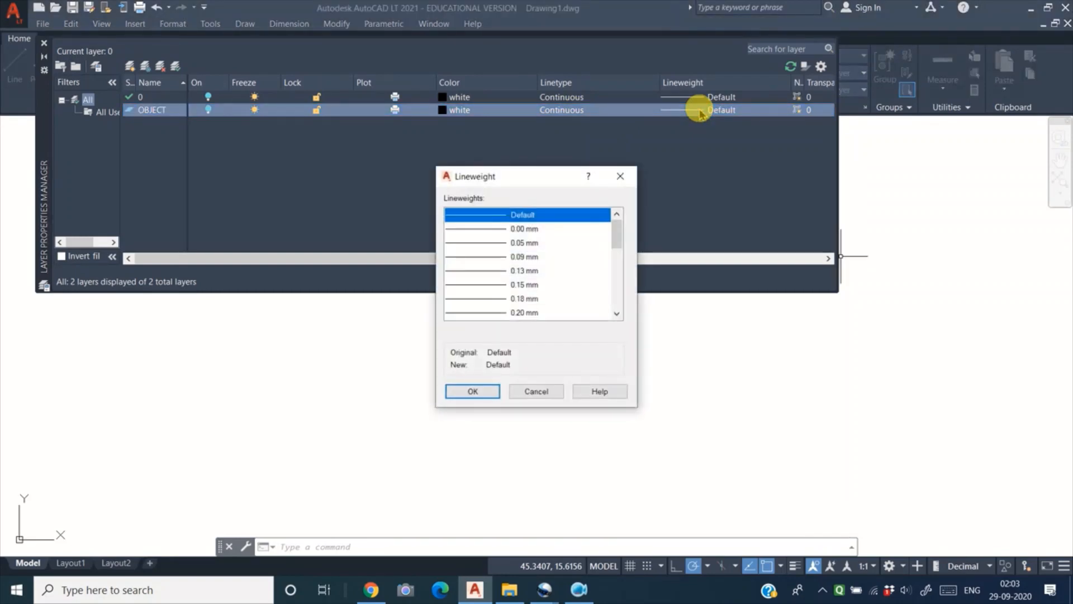
mouse_move(614, 242)
left_mouse_down()
mouse_move(618, 312)
mouse_move(616, 243)
left_mouse_up()
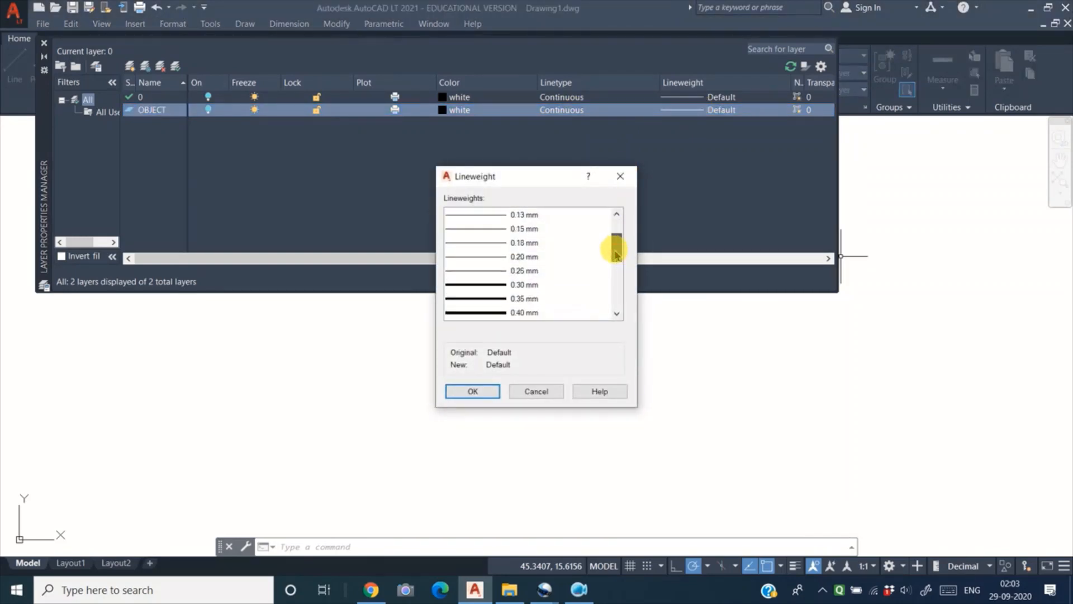
left_click(616, 314)
left_click(616, 314)
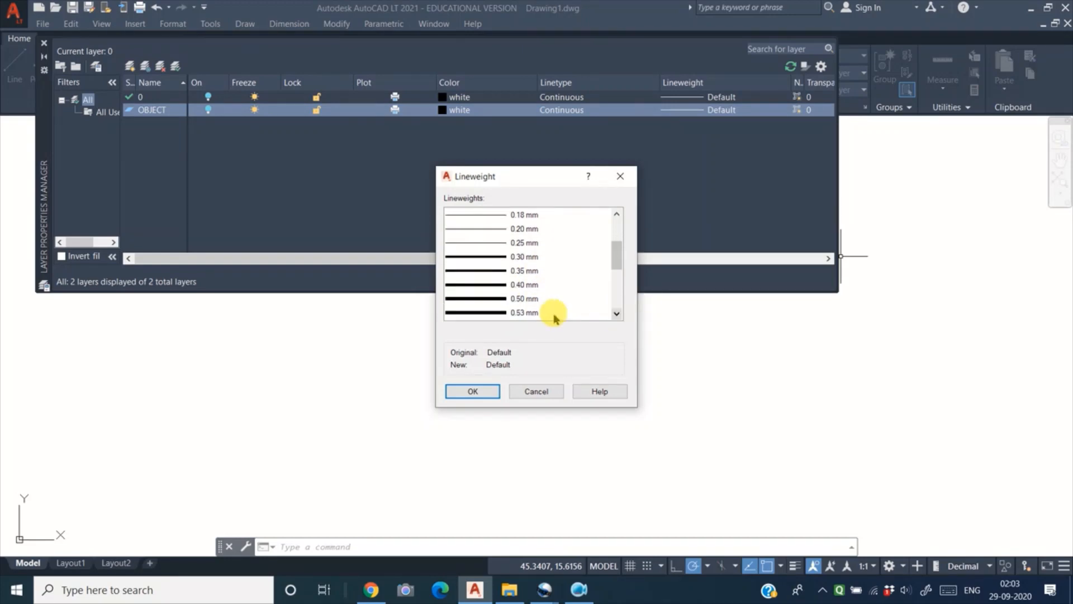
left_click(492, 299)
left_click(484, 391)
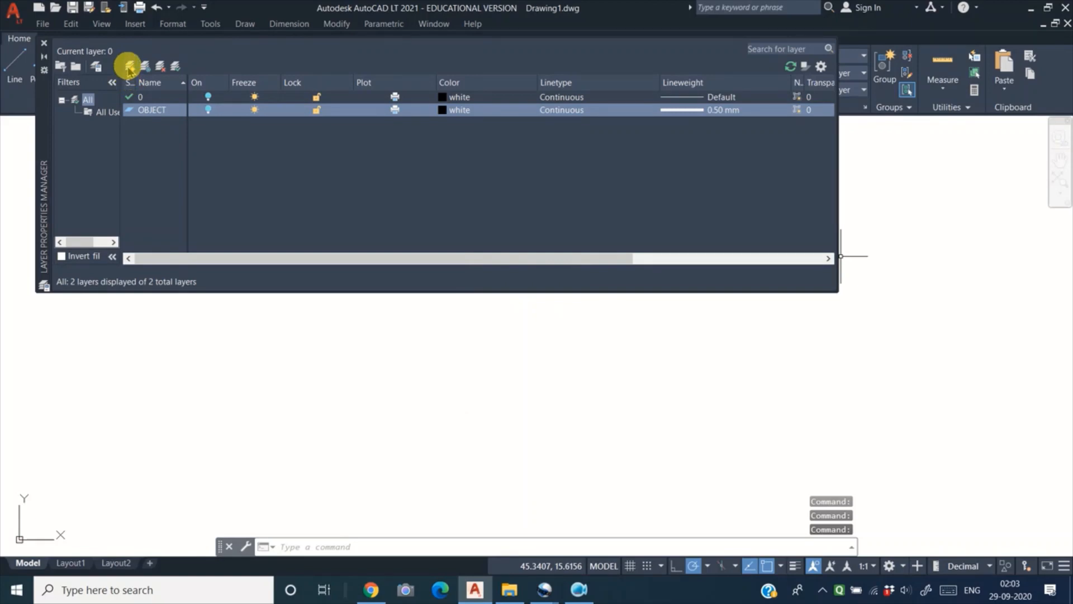
Create another new layer named HIDDEN
left_click(129, 67)
type("H")
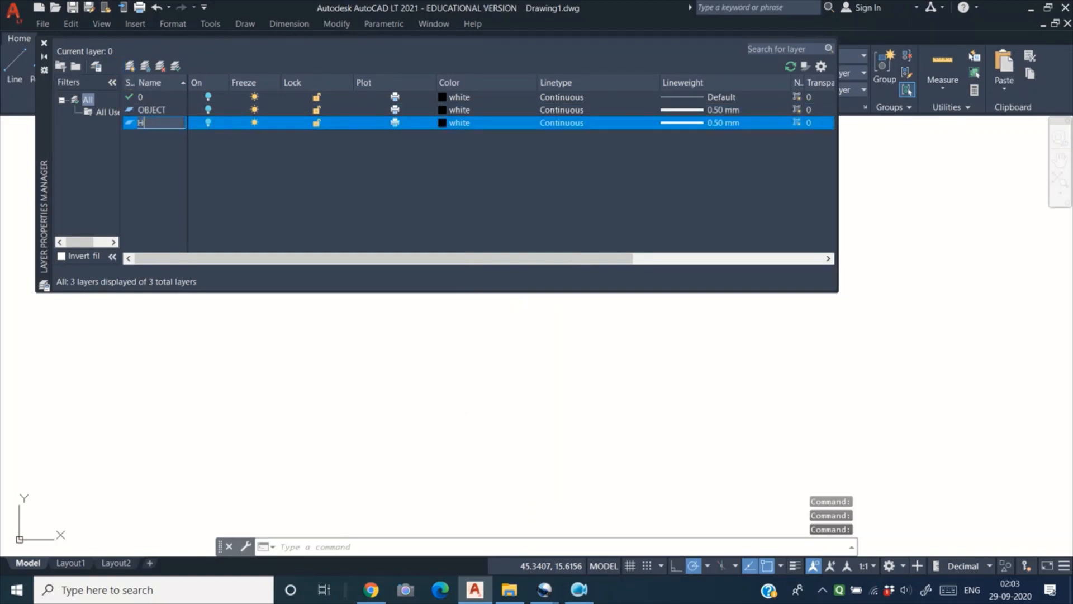
type("IDDE")
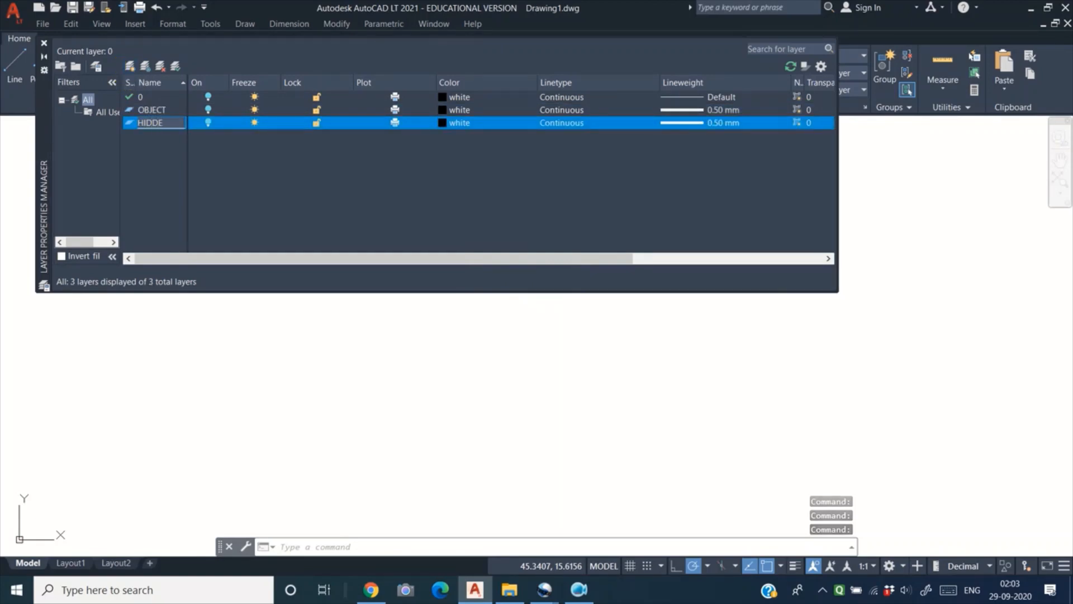
type("N")
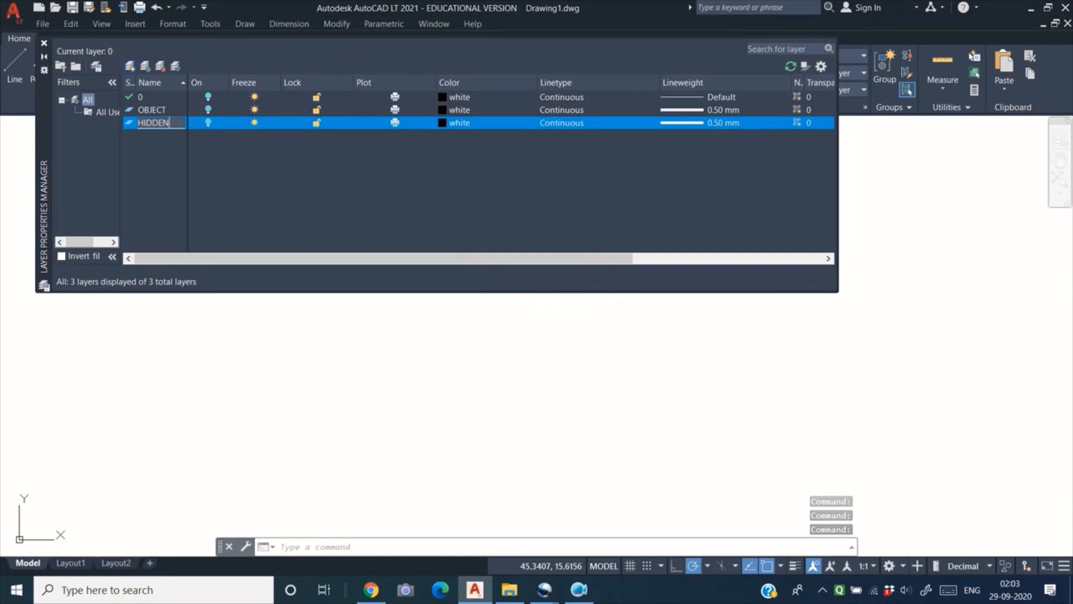
key("Return")
Set the HIDDEN layer's color to blue, index color 170
left_click(453, 124)
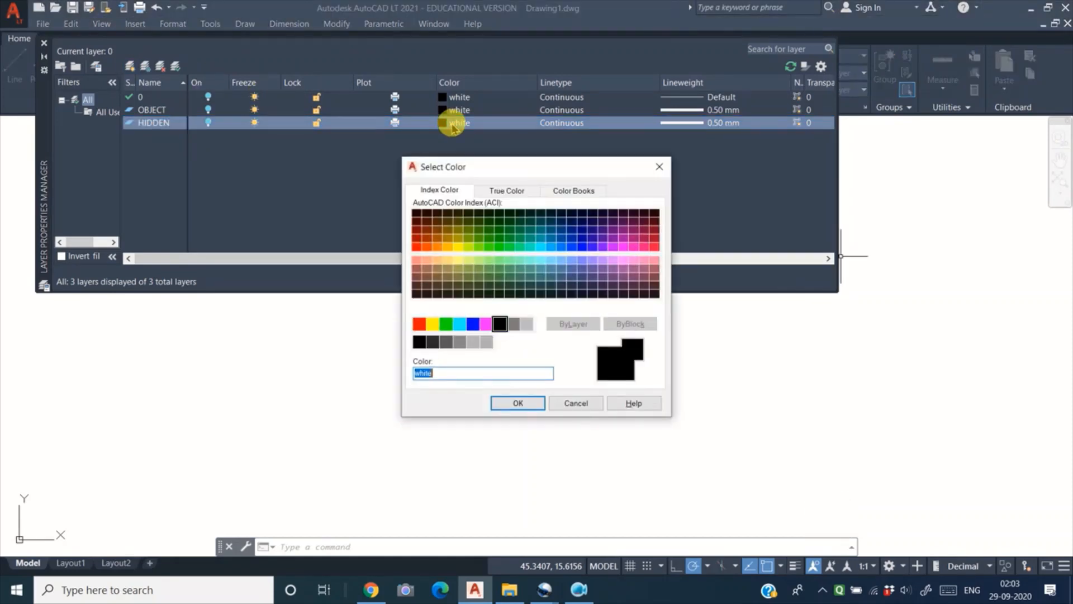
left_click(583, 246)
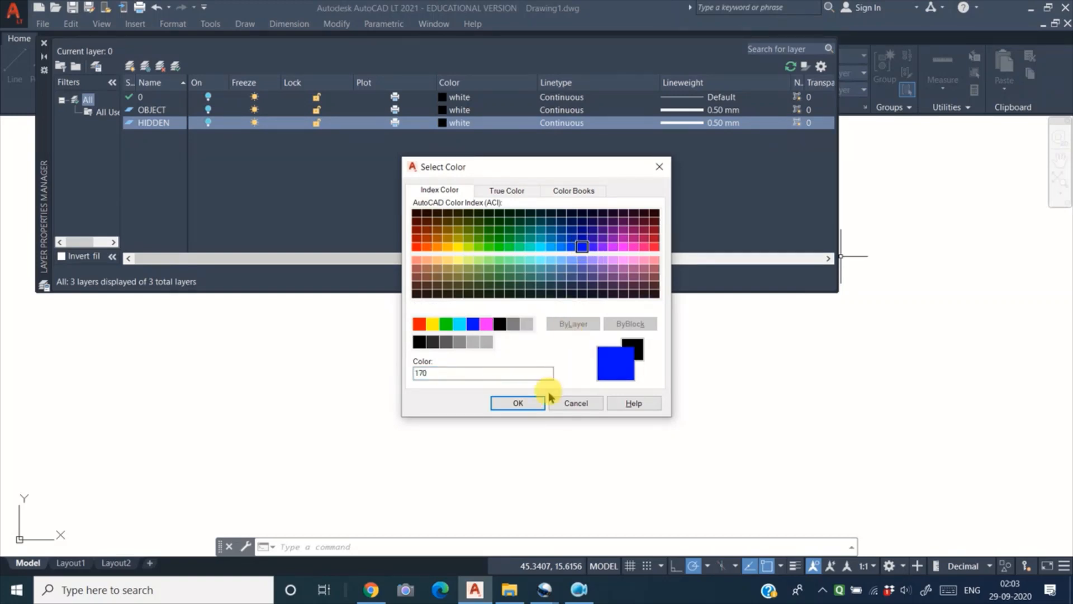
left_click(518, 403)
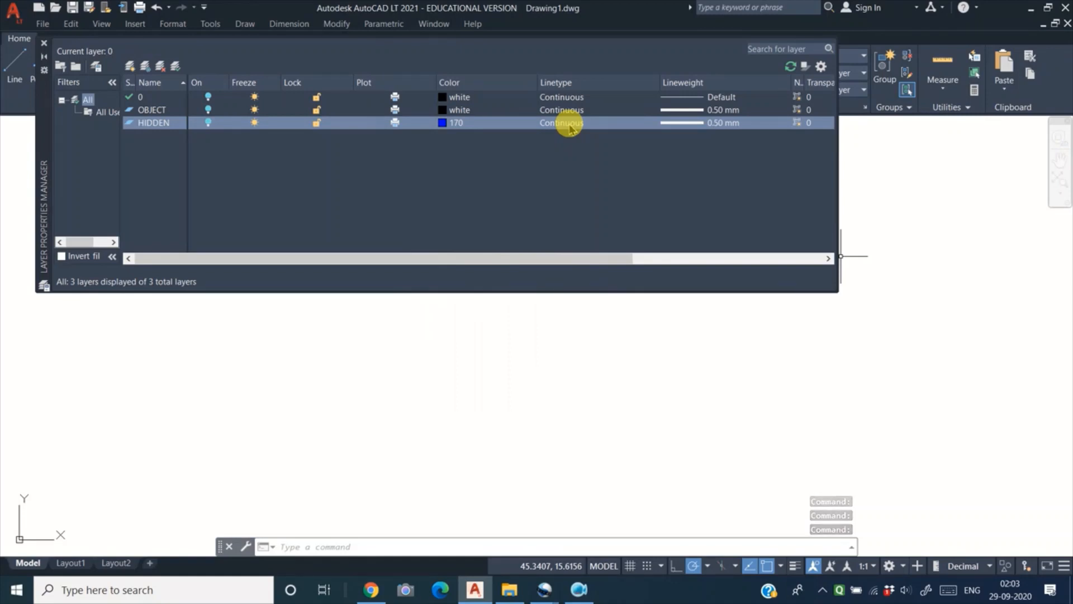
Load the HIDDEN linetype from acadlt.lin and assign it to the HIDDEN layer
left_click(569, 123)
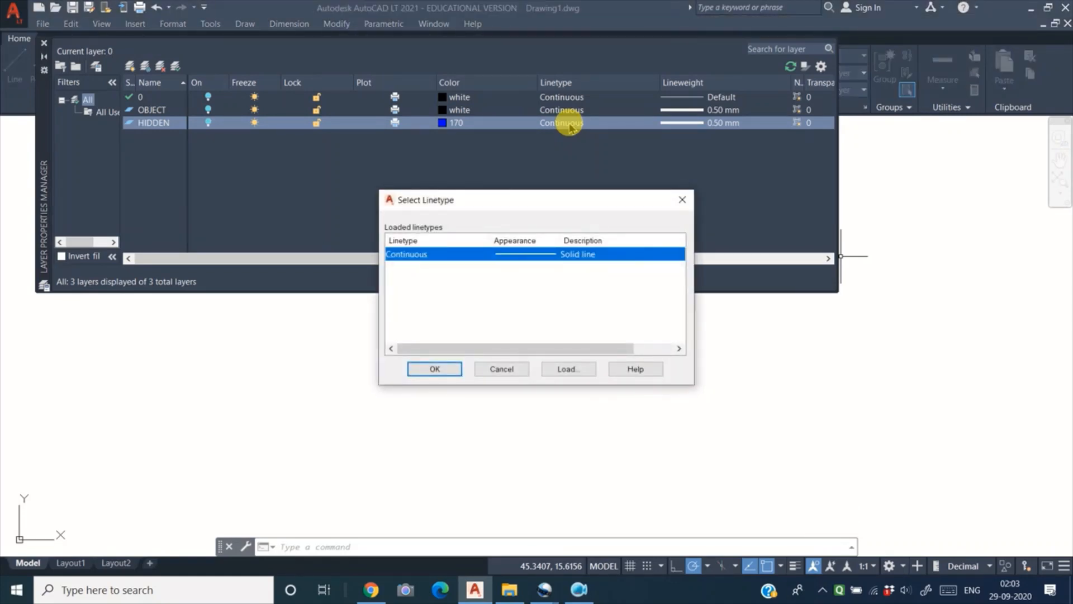
left_click(556, 368)
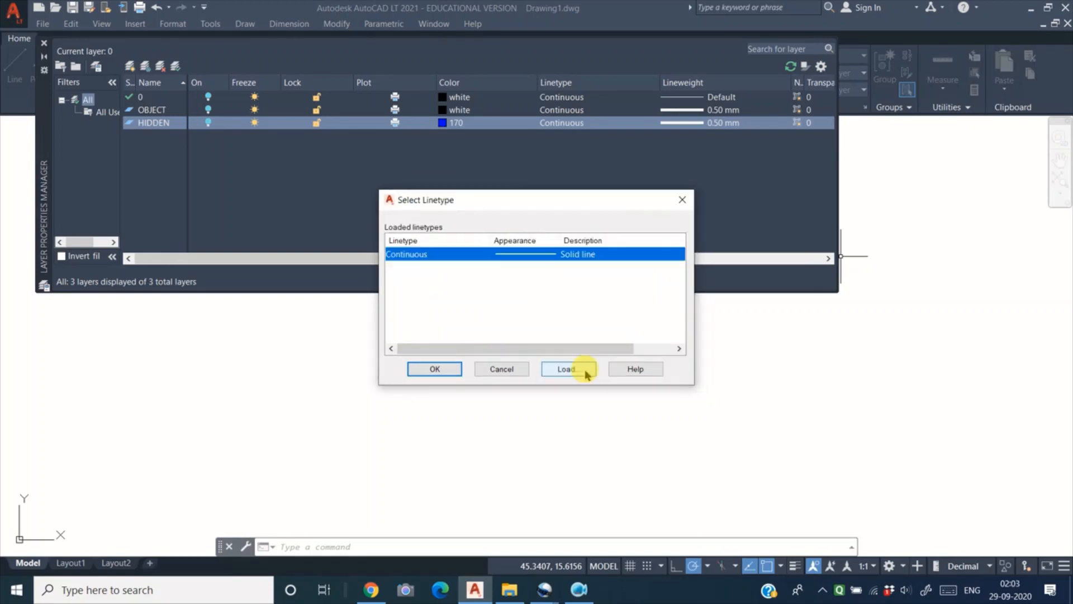
left_click(566, 369)
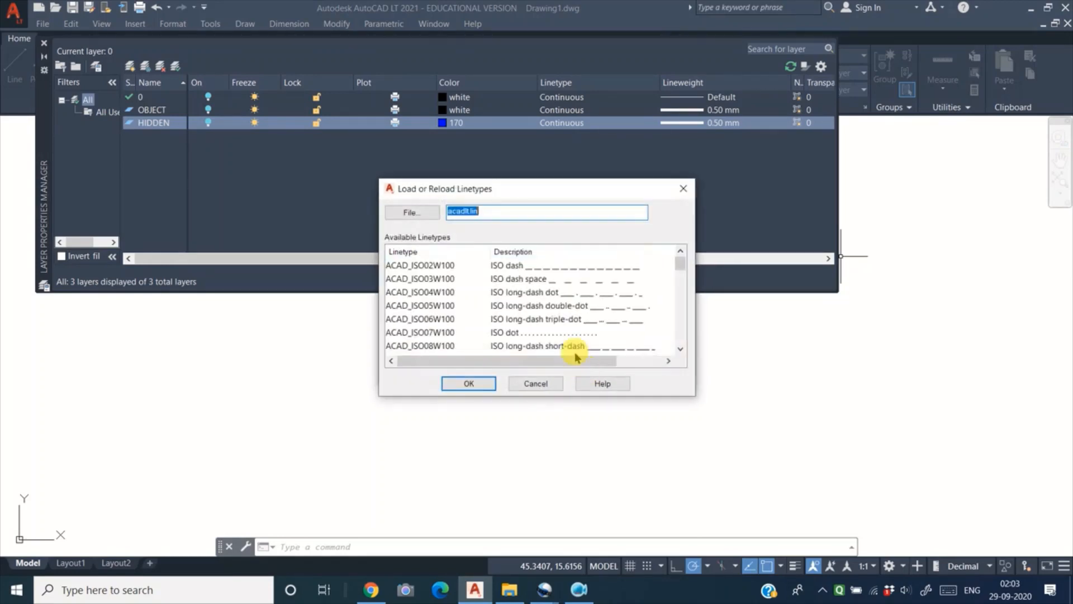
scroll(441, 303, "down", 2)
scroll(442, 304, "down", 3)
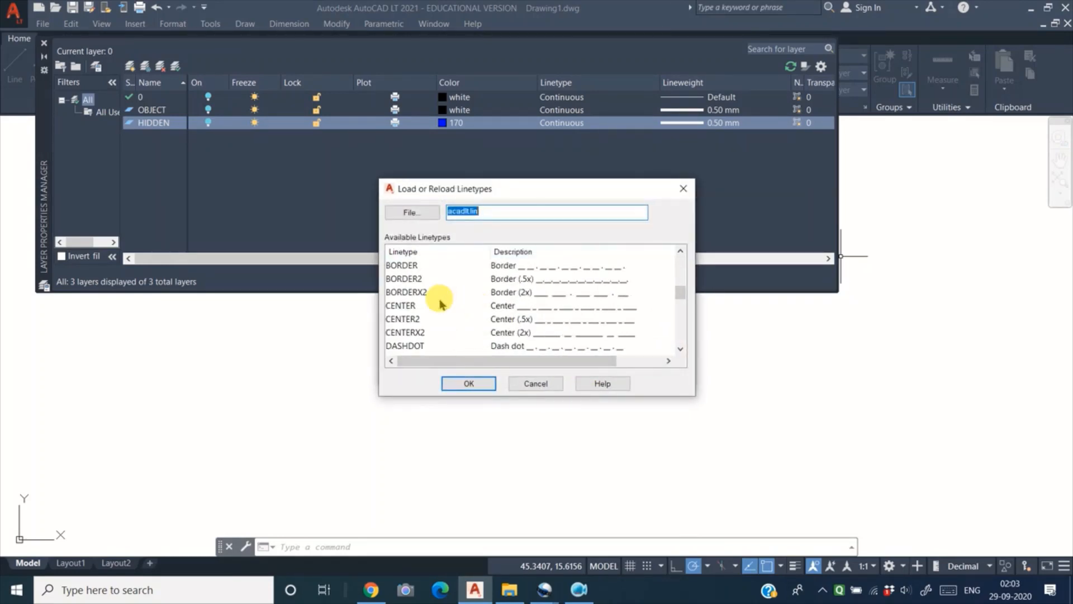
scroll(440, 303, "down", 6)
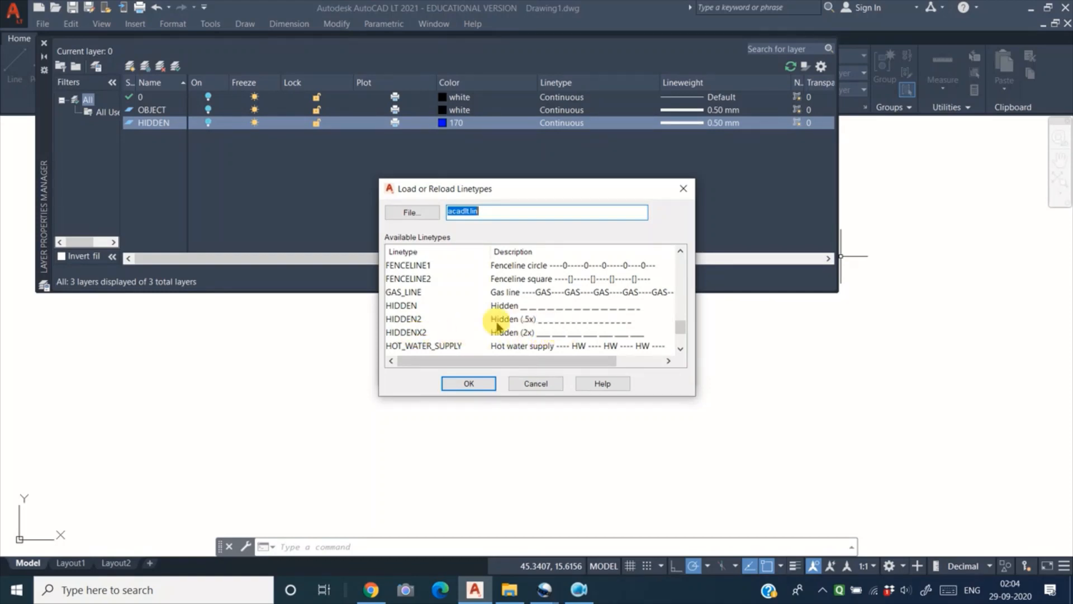
left_click(413, 308)
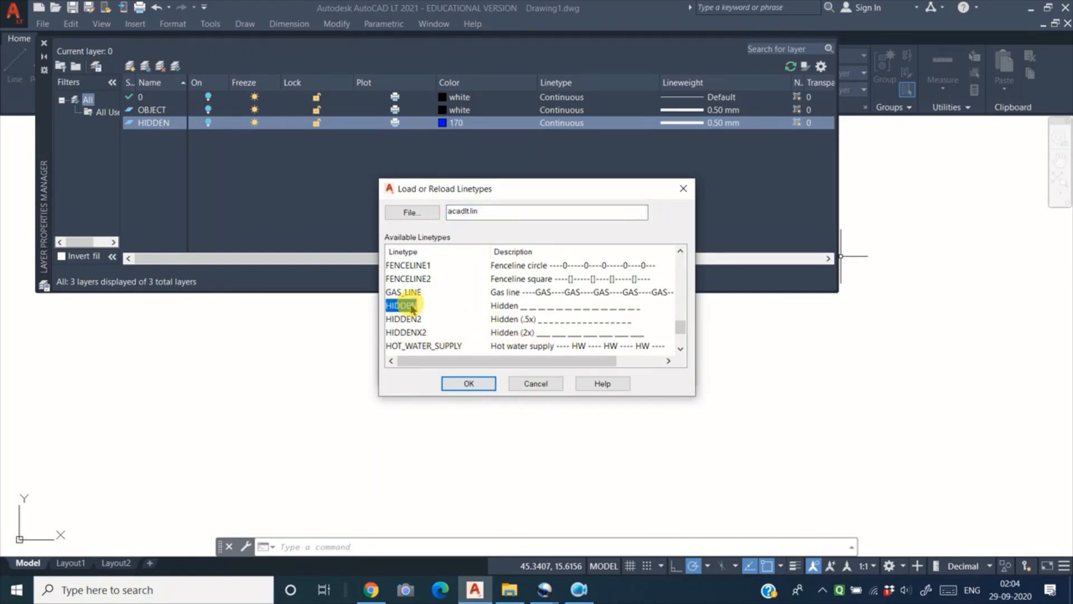
left_click(478, 384)
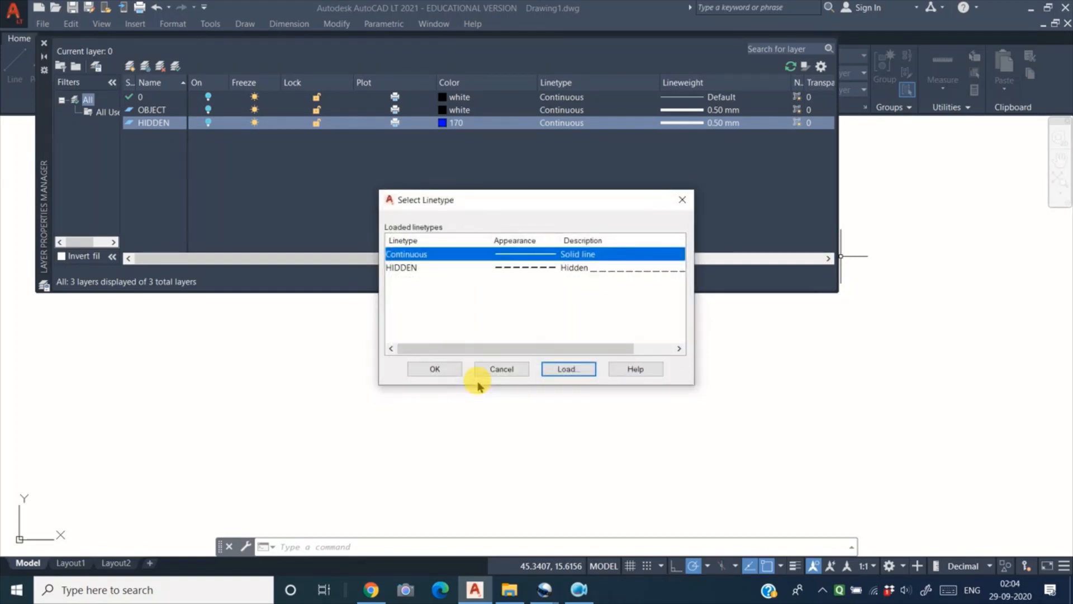
left_click(405, 269)
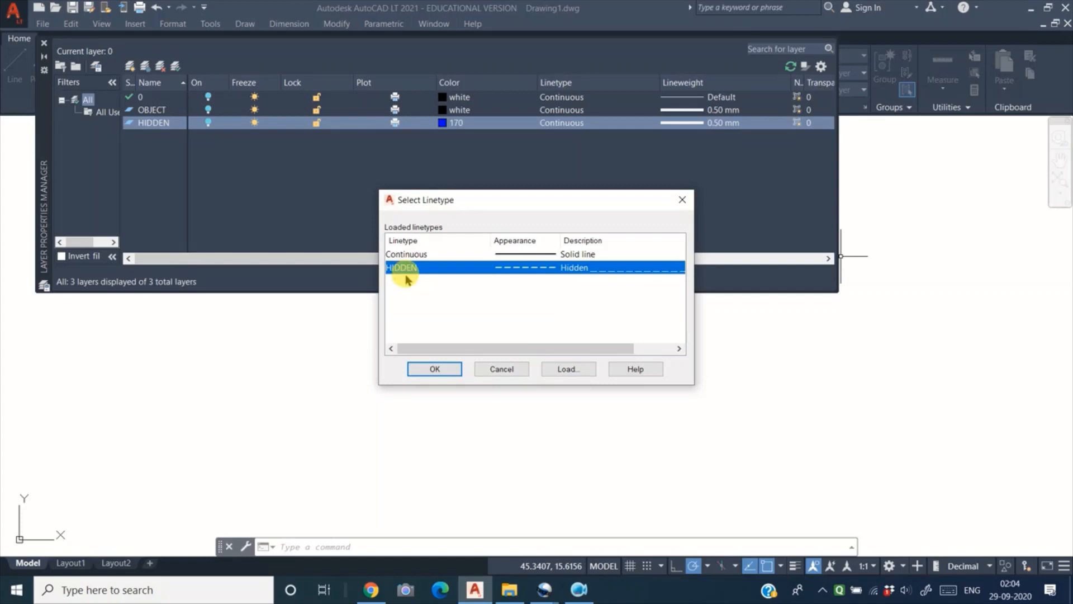
left_click(436, 369)
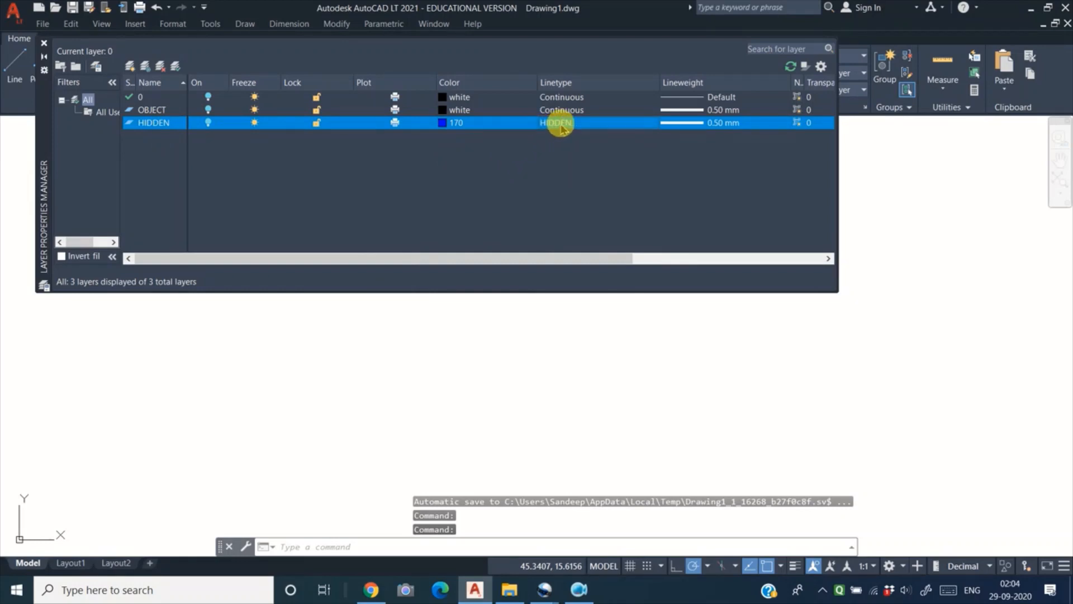
Set the HIDDEN layer's lineweight to 0.25 mm
left_click(687, 124)
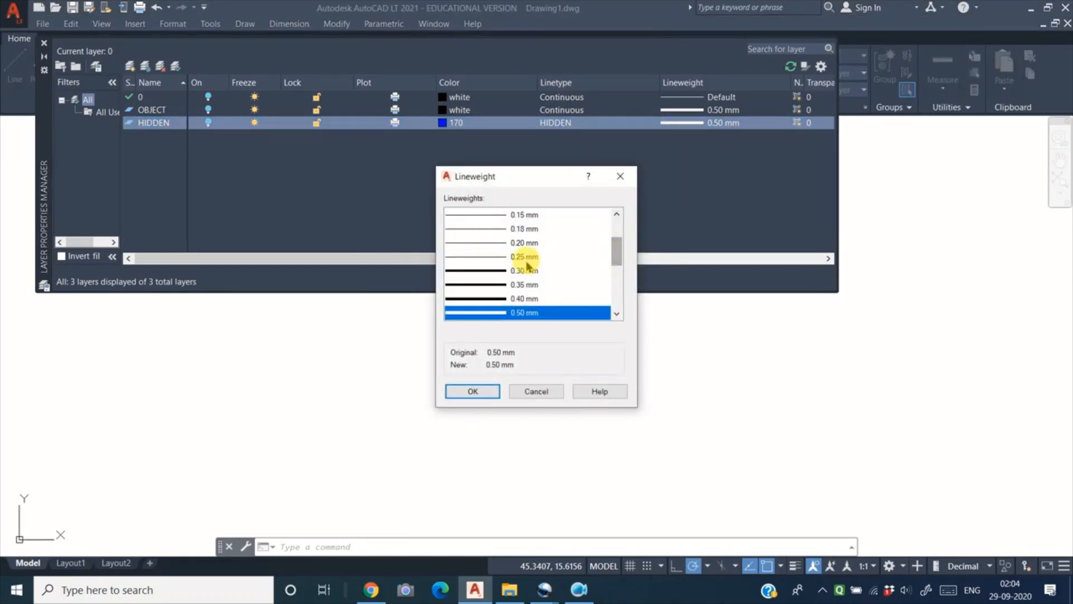
left_click(513, 259)
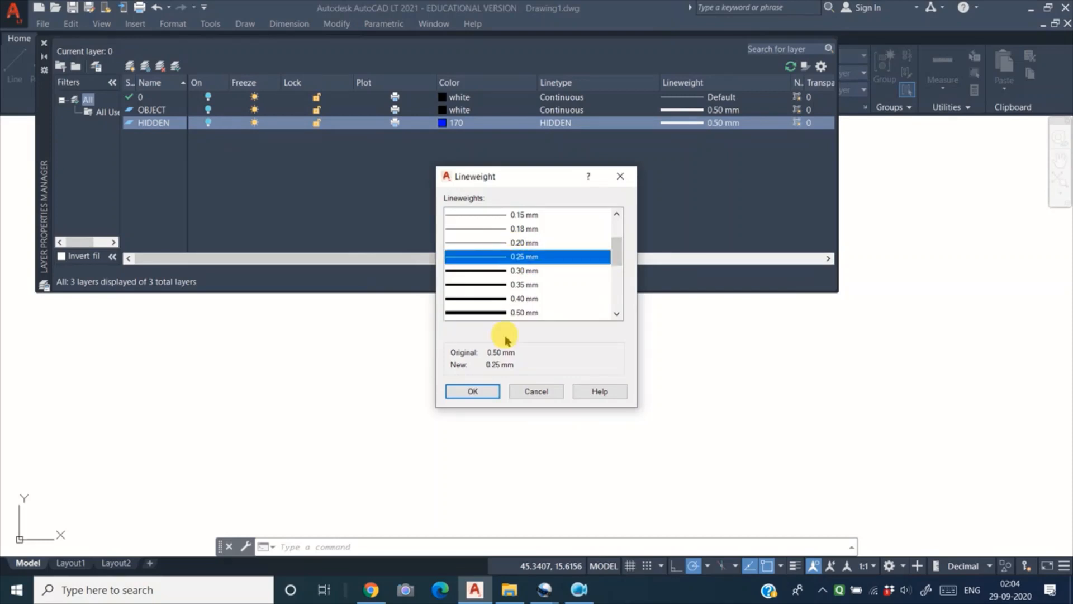
left_click(480, 390)
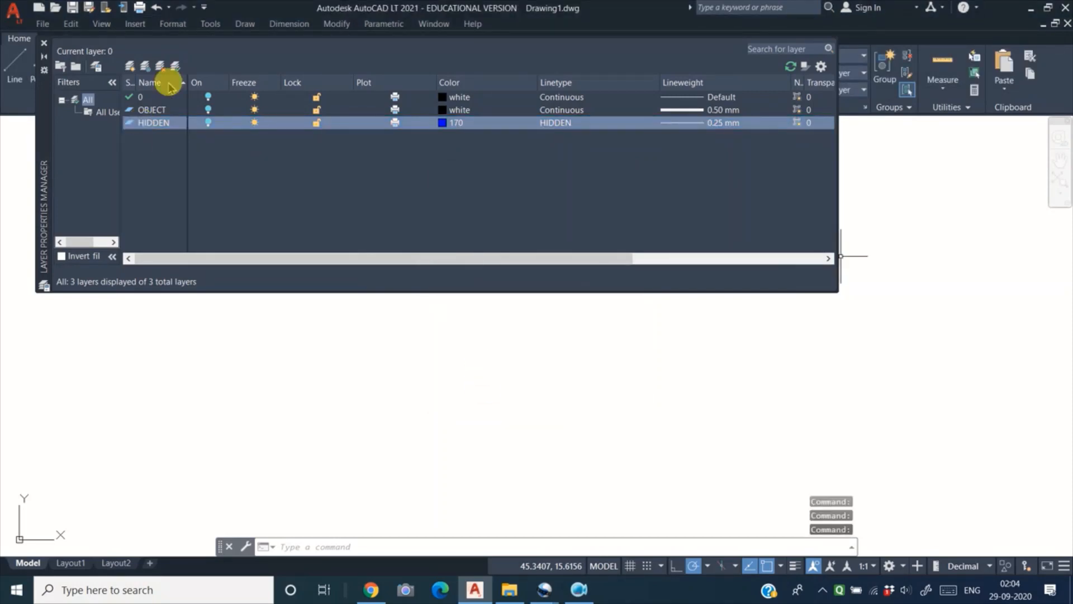
Create a new layer named CENTER and set its color to index color 22
left_click(130, 66)
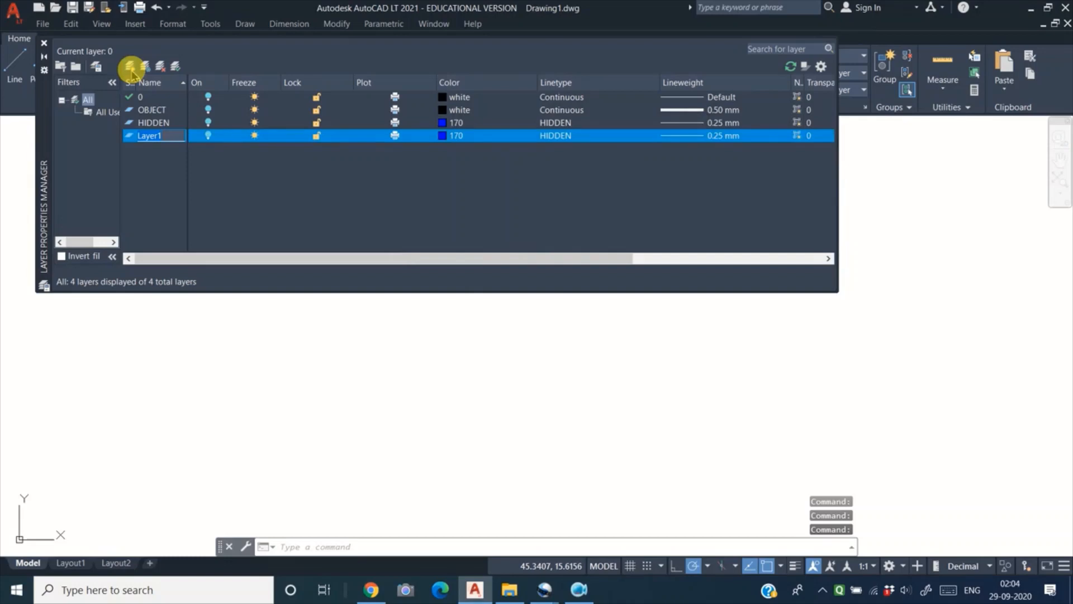
type("CE")
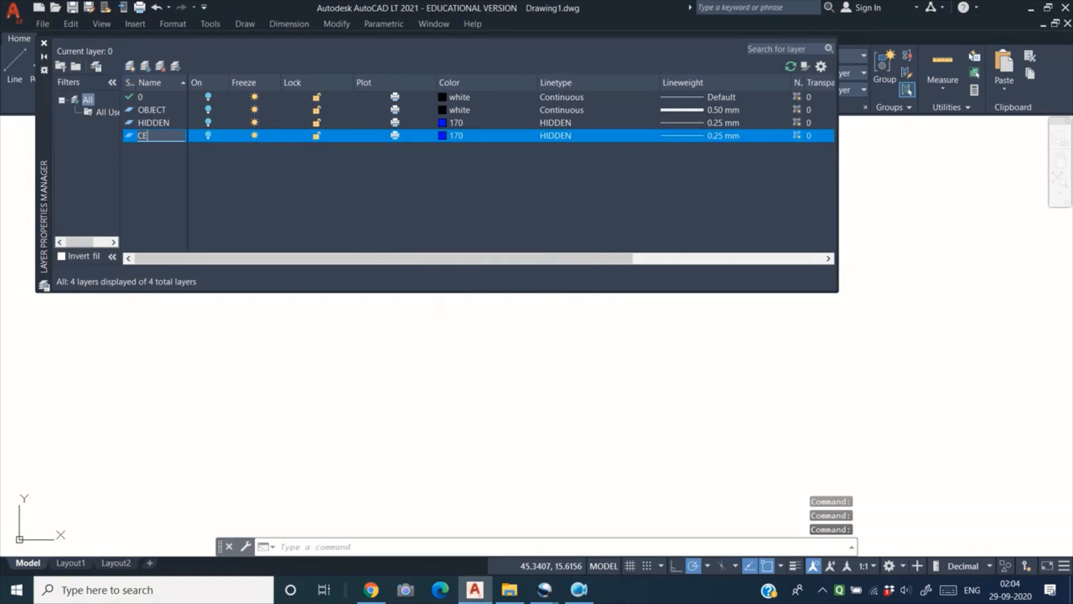
type("NTER")
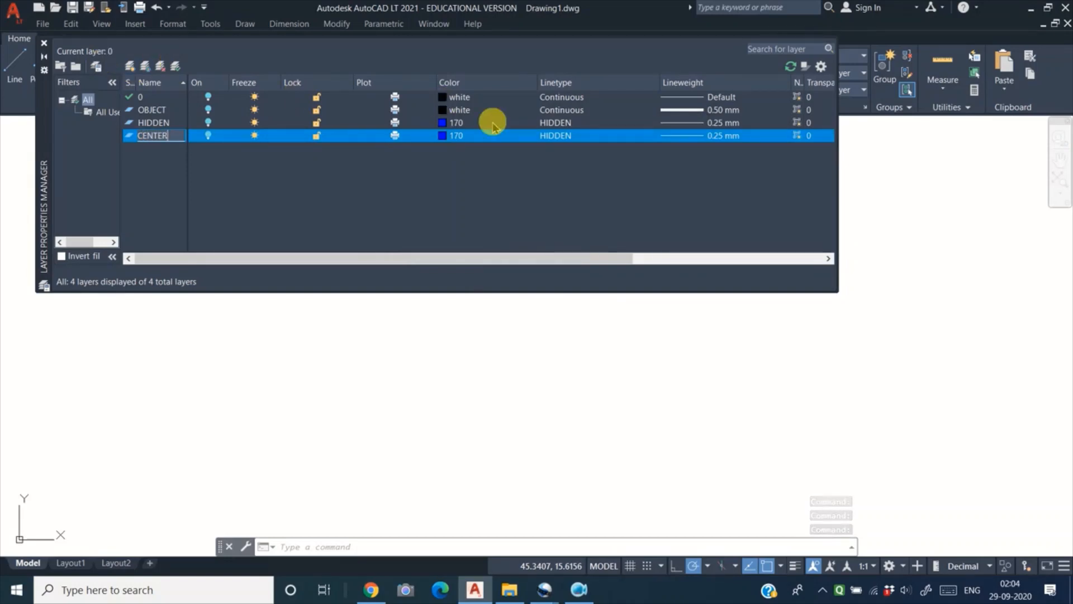
left_click(444, 137)
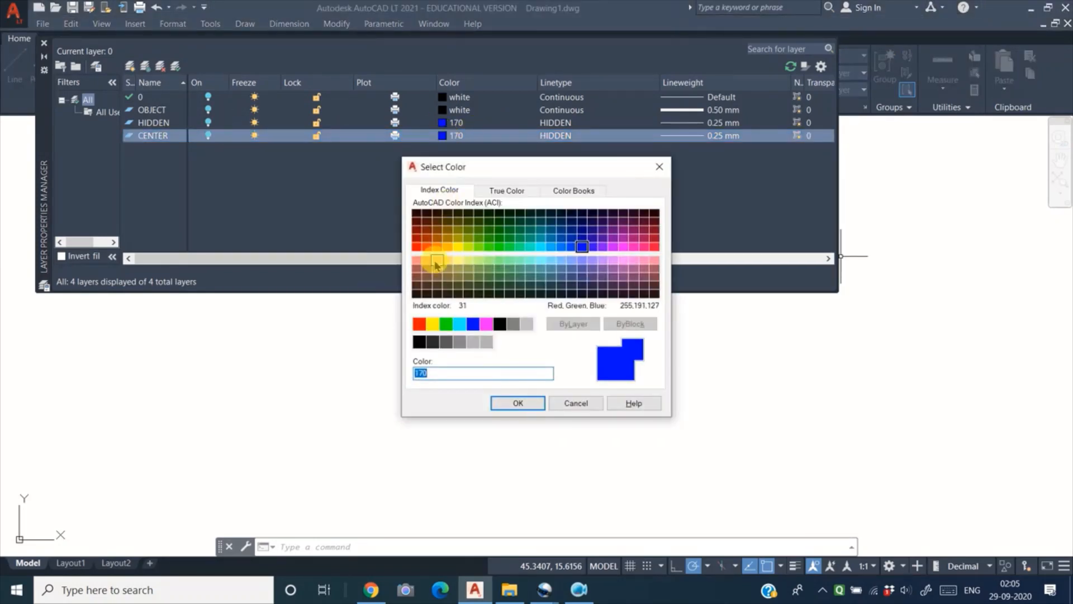
left_click(425, 241)
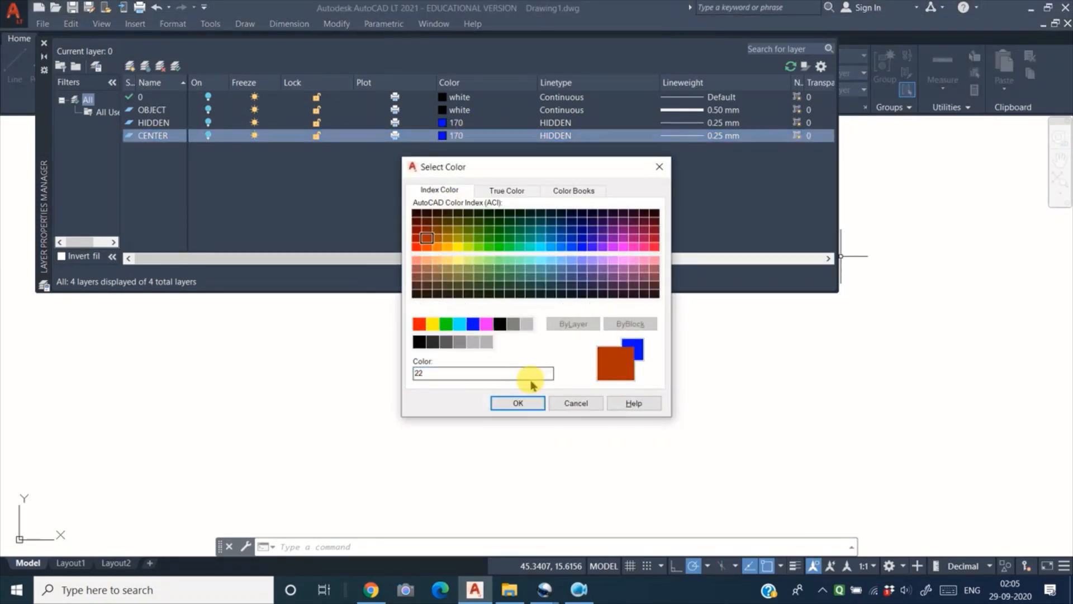
left_click(518, 403)
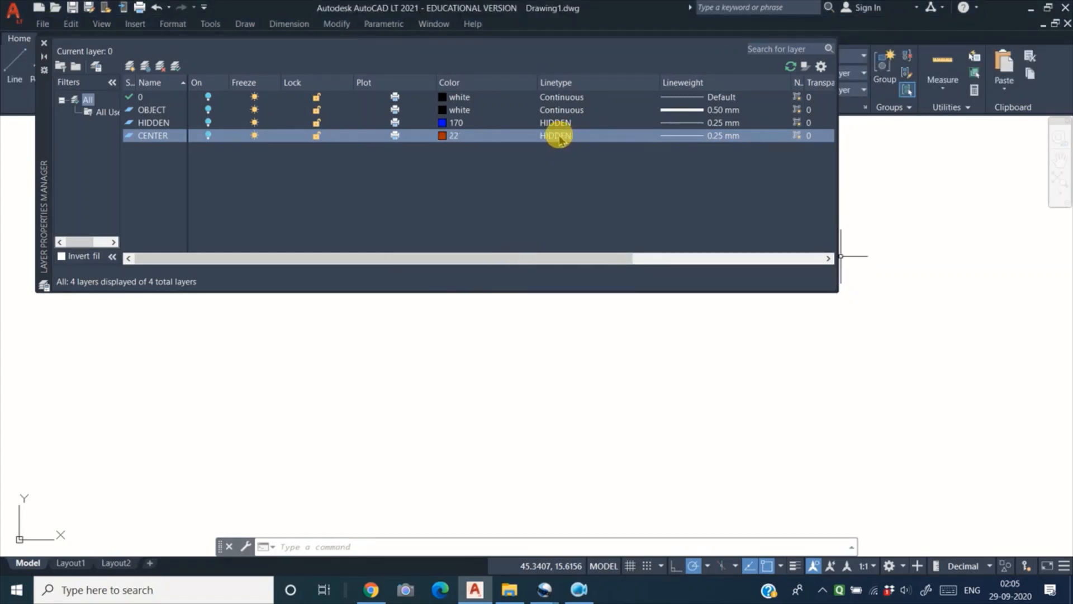
Load the CENTER linetype from acadlt.lin and assign it to the CENTER layer
left_click(559, 137)
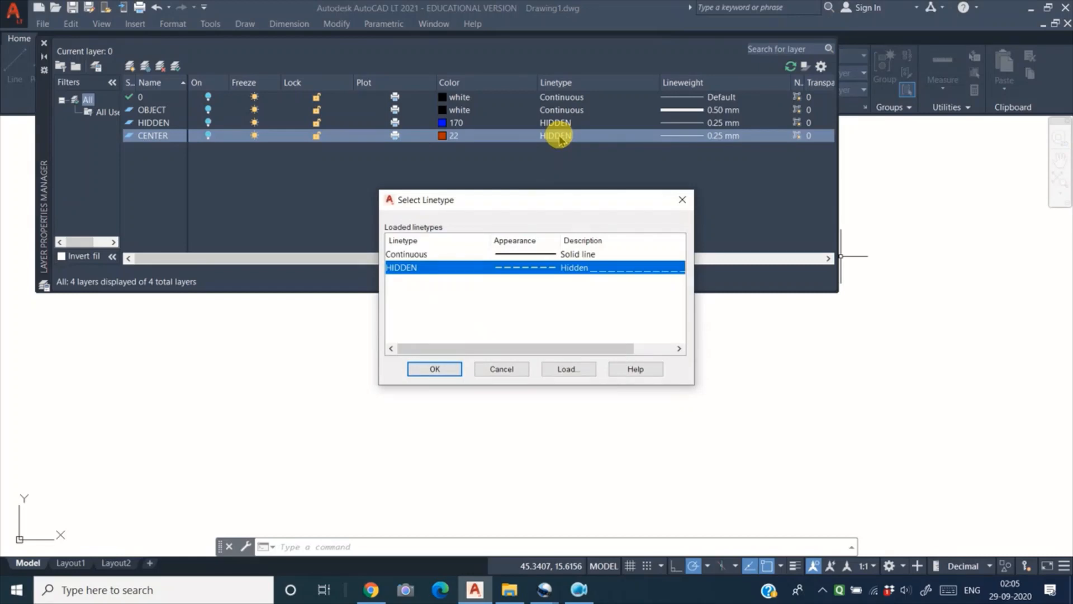
left_click(568, 369)
scroll(472, 309, "down", 2)
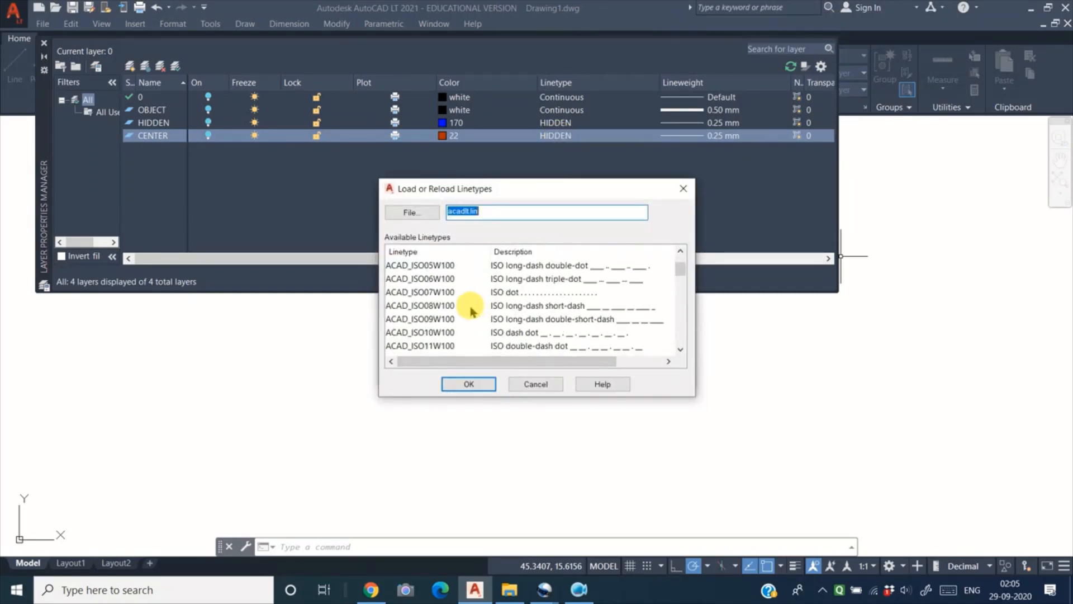
scroll(471, 311, "down", 2)
scroll(471, 312, "down", 2)
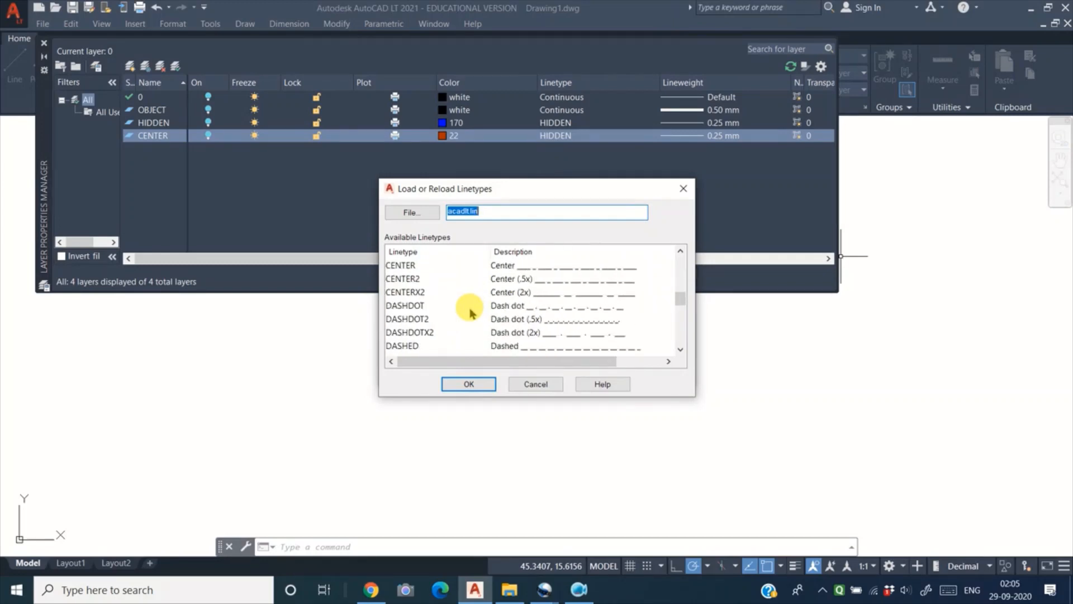
left_click(410, 266)
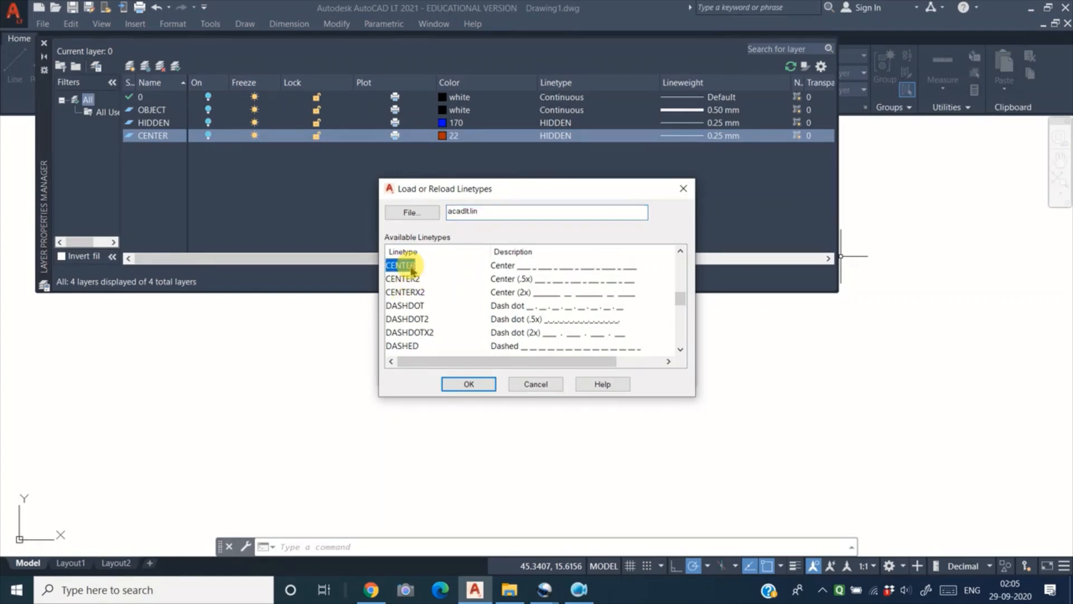
left_click(468, 384)
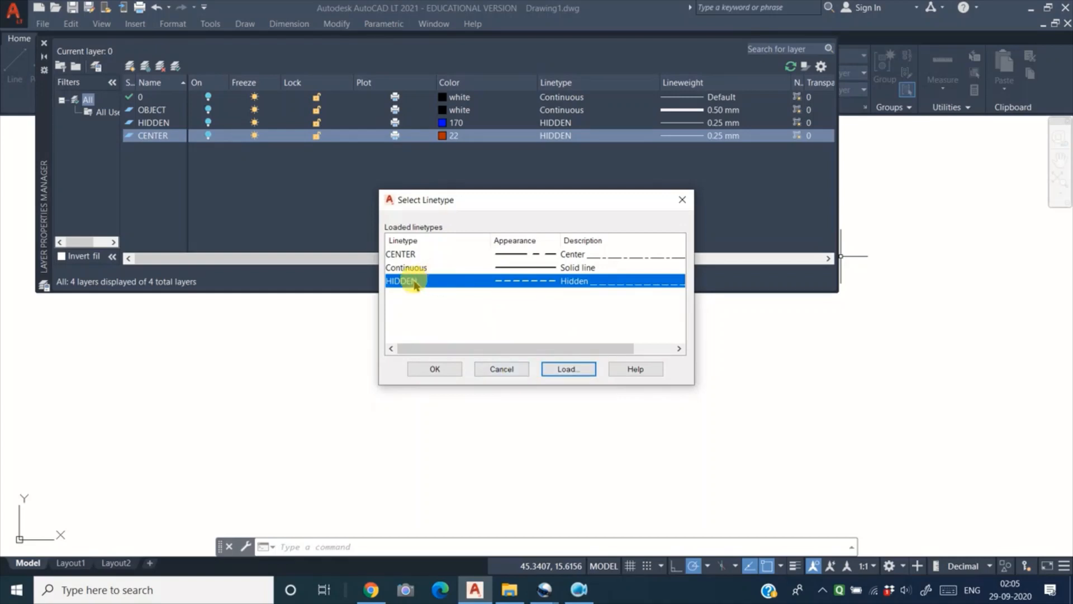
left_click(403, 256)
left_click(434, 370)
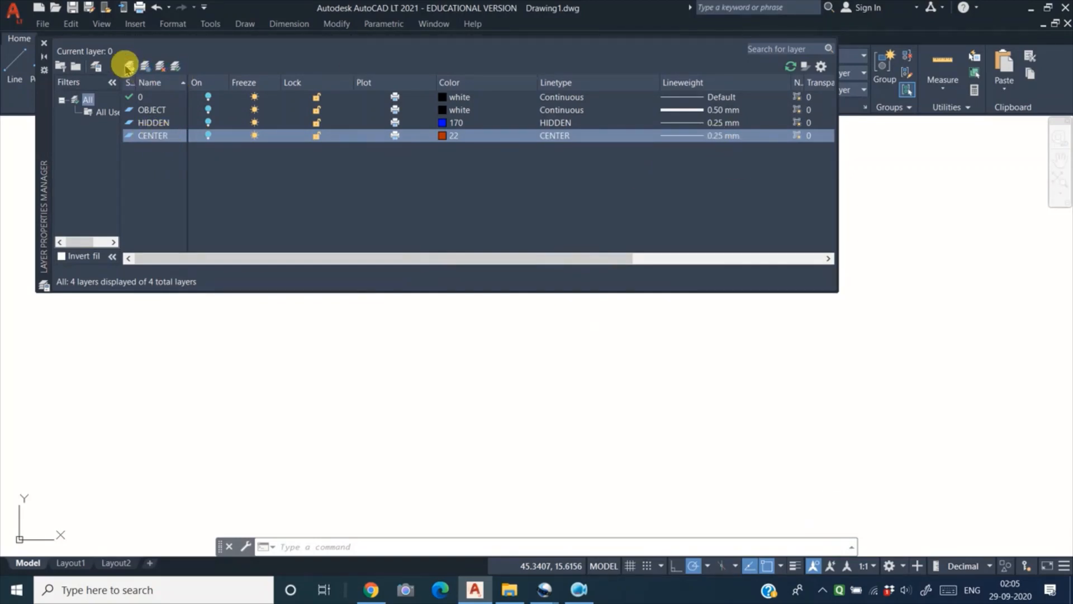
Create a new layer named CONSTR and set its color to light blue, index color 141
left_click(128, 67)
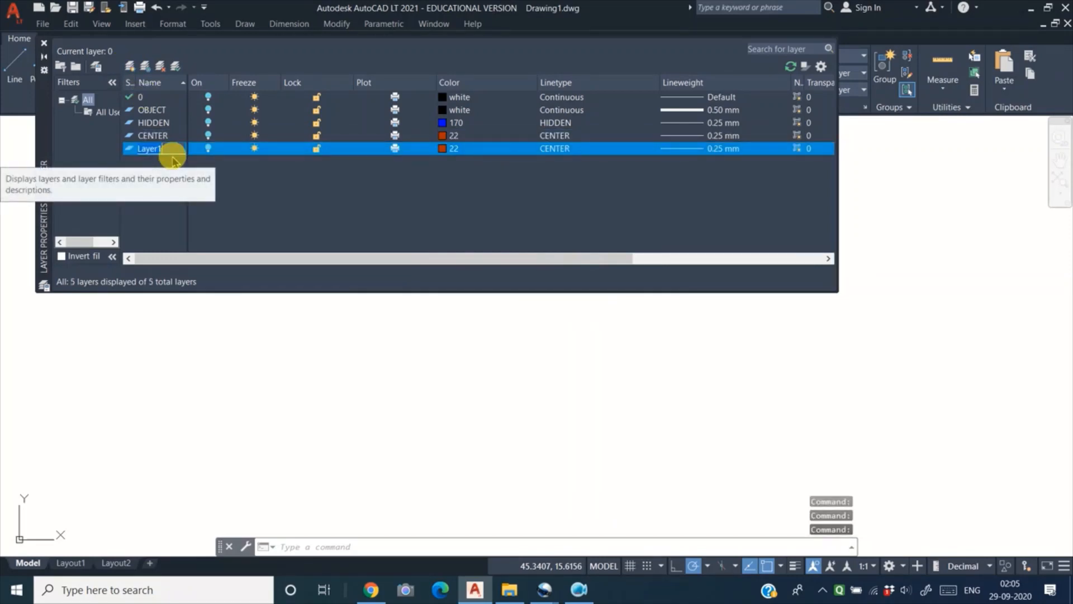
type("CON")
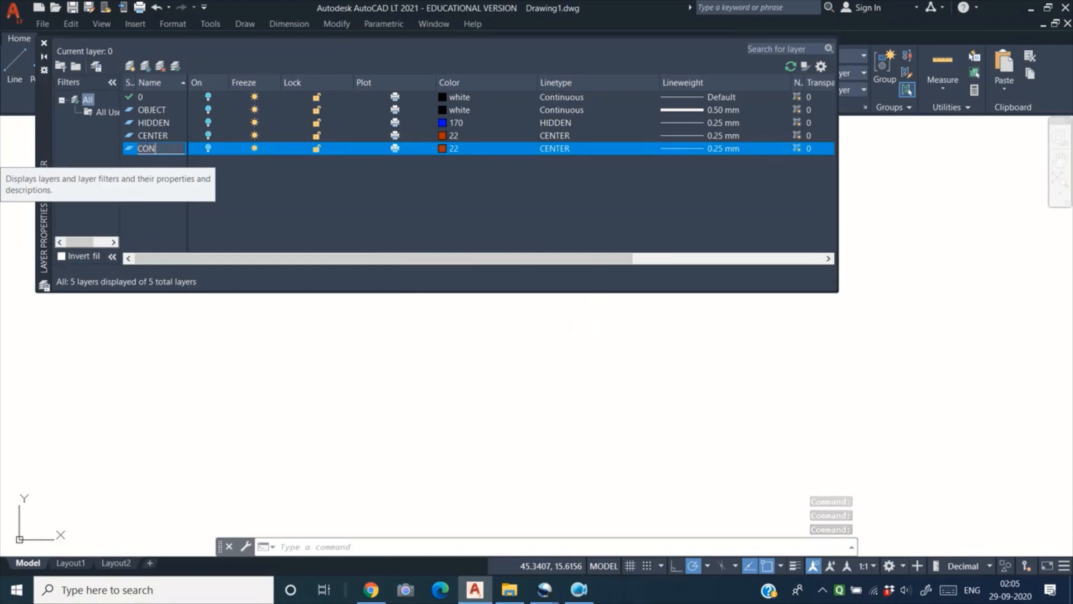
type("STR")
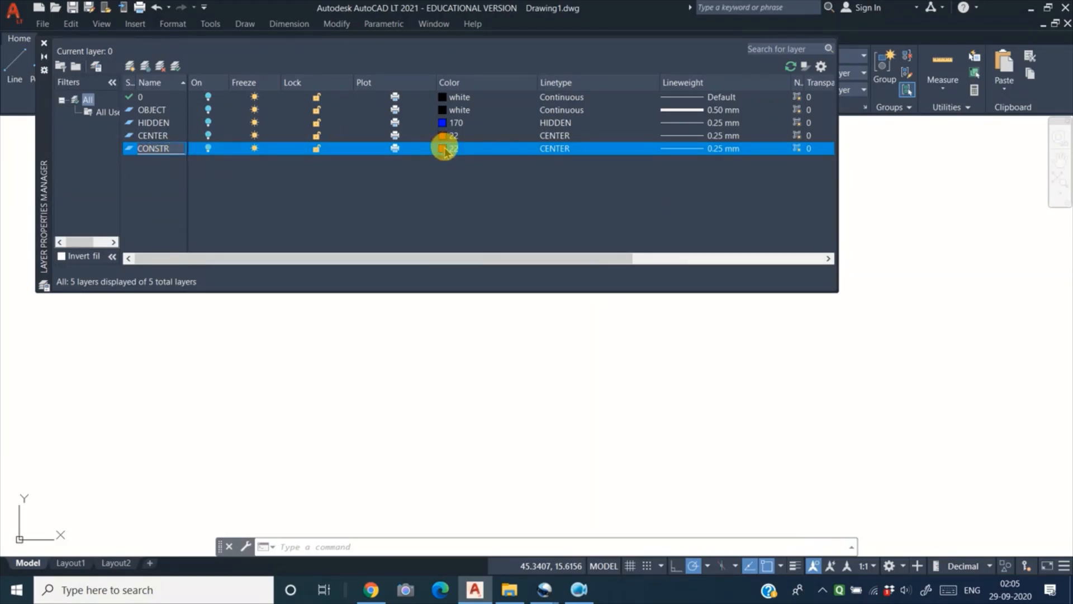
left_click(444, 149)
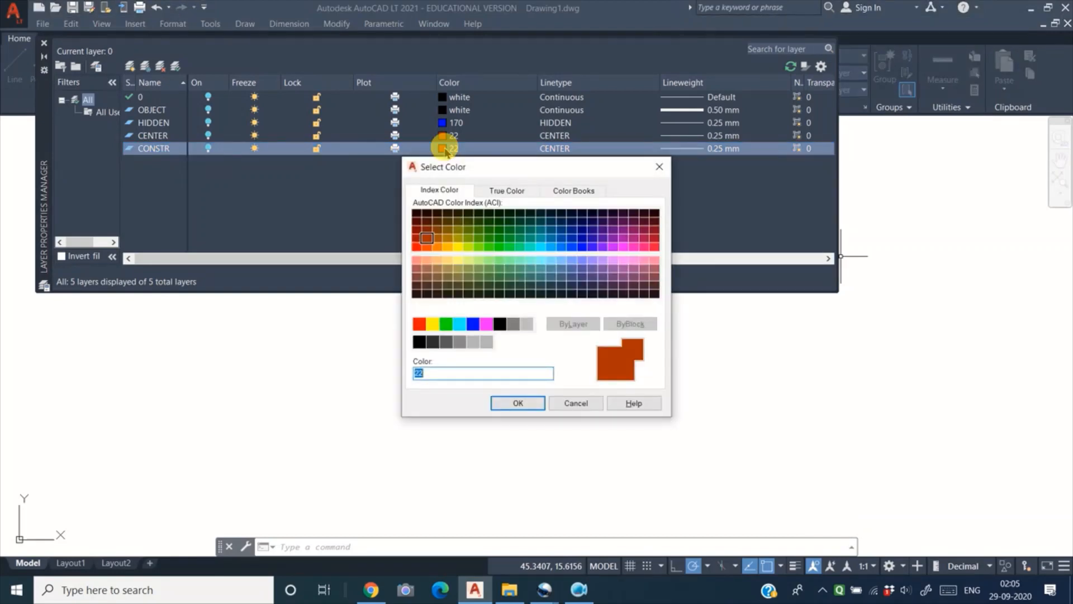
left_click(550, 261)
left_click(523, 403)
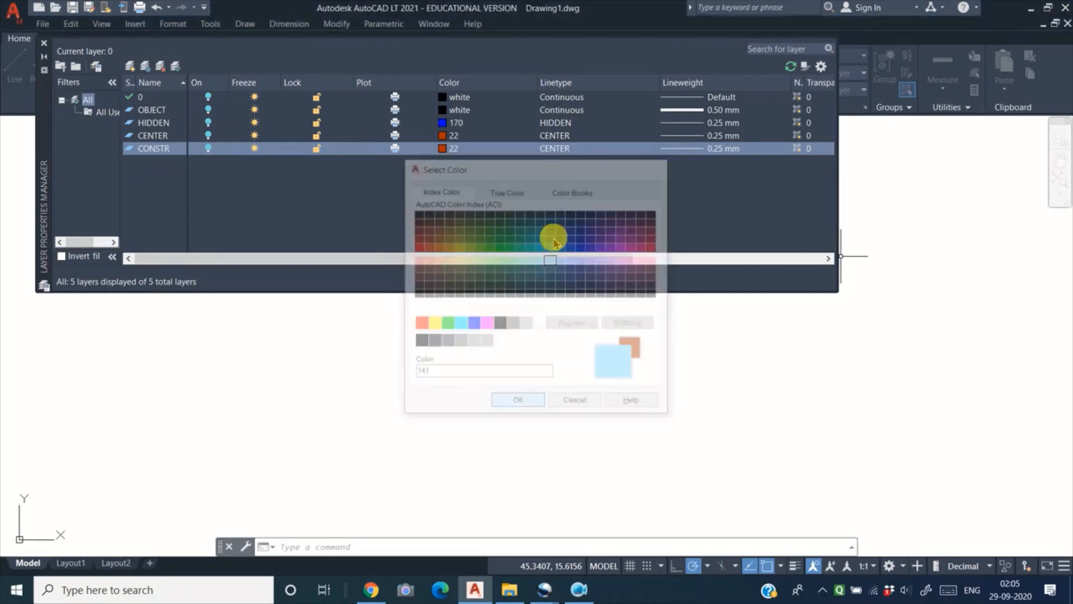
Set the CONSTR layer's linetype to Continuous and its lineweight to 0.13 mm
left_click(558, 150)
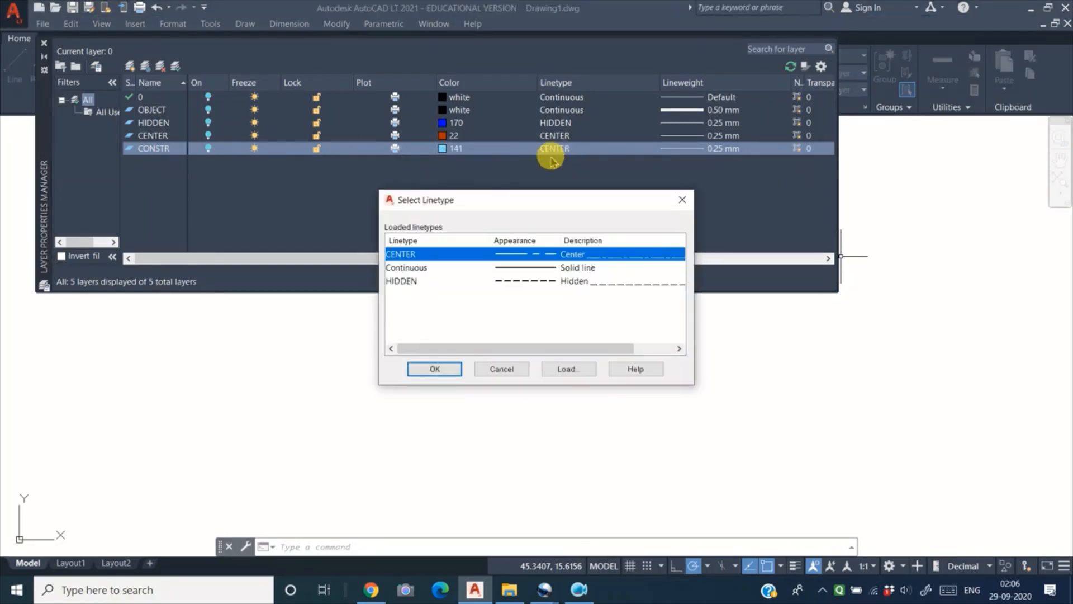
left_click(416, 268)
left_click(457, 369)
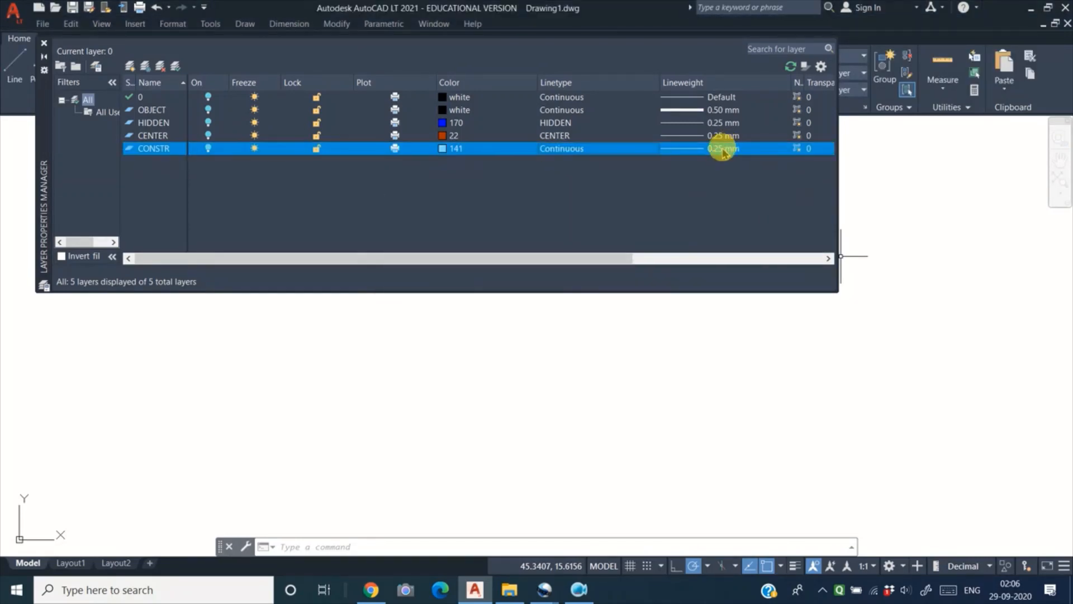
left_click(722, 149)
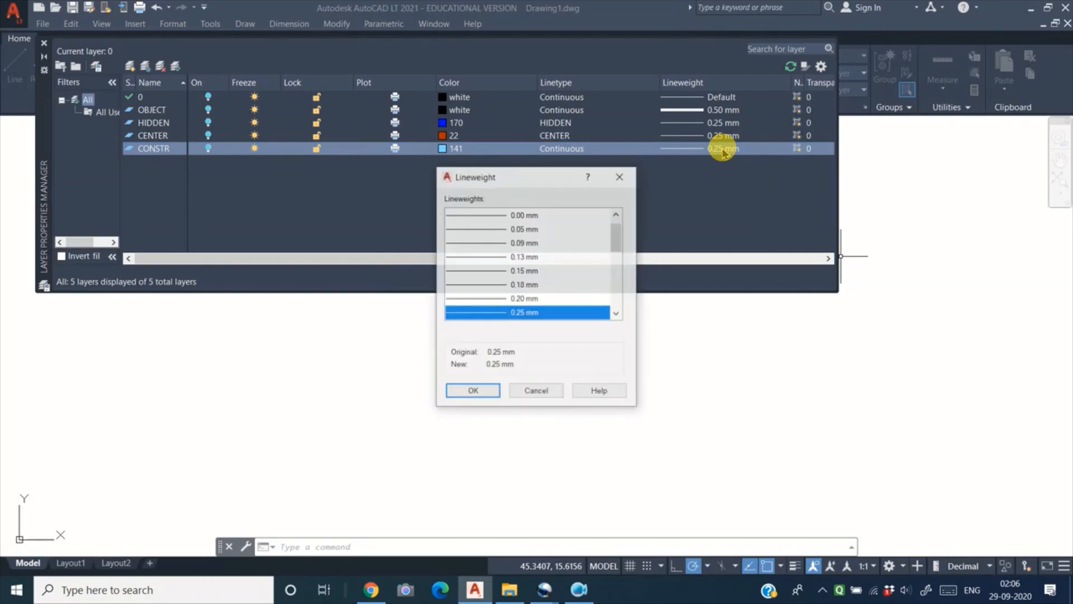
left_click(523, 257)
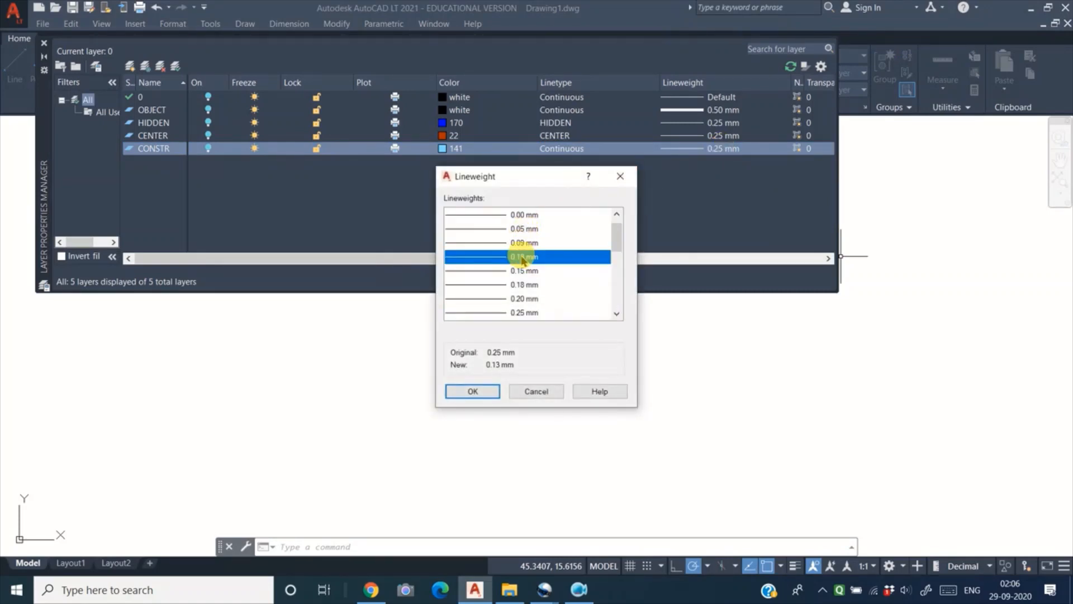
left_click(474, 392)
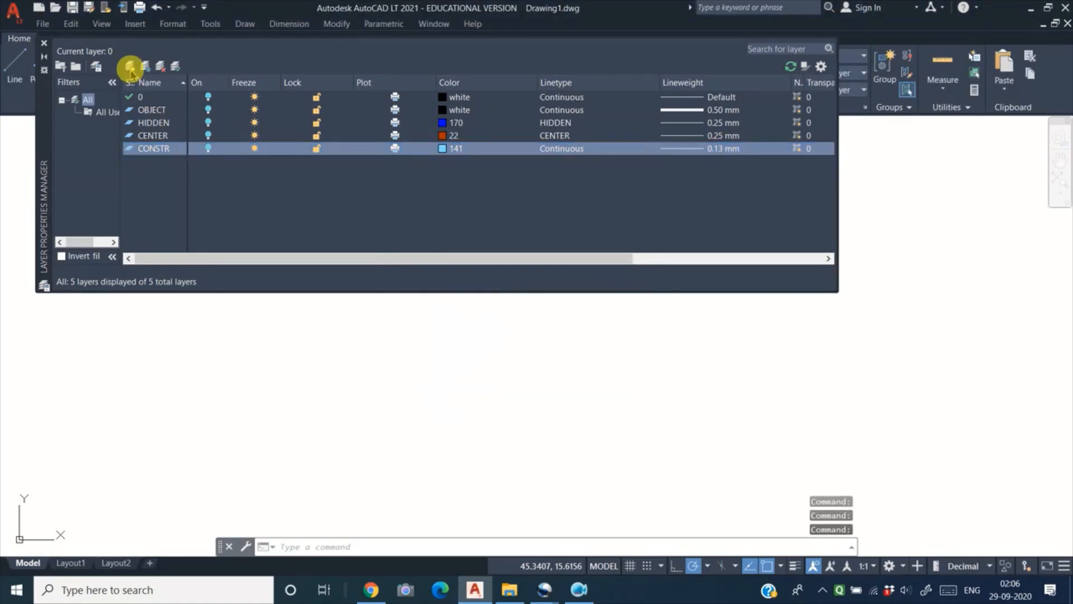
Create a new layer named DIM and set its color to red, index color 10
left_click(130, 68)
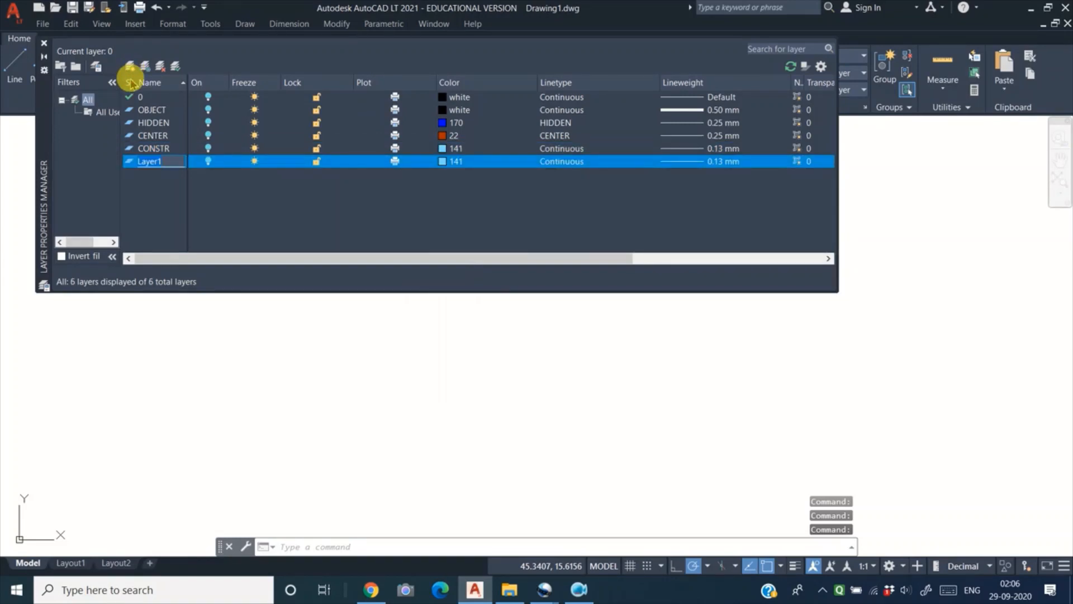
type("DIM")
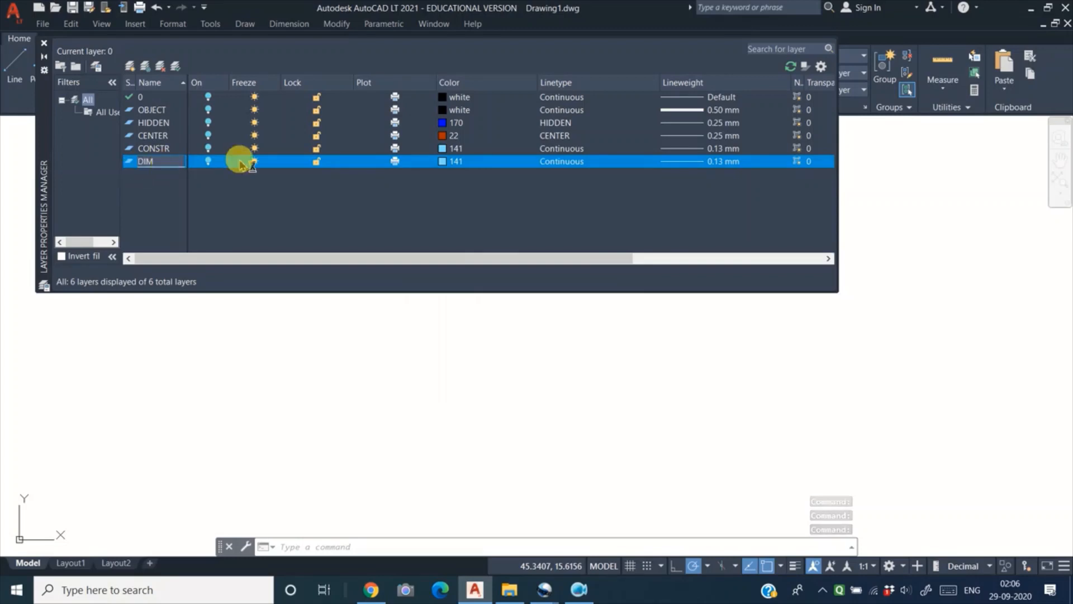
left_click(447, 162)
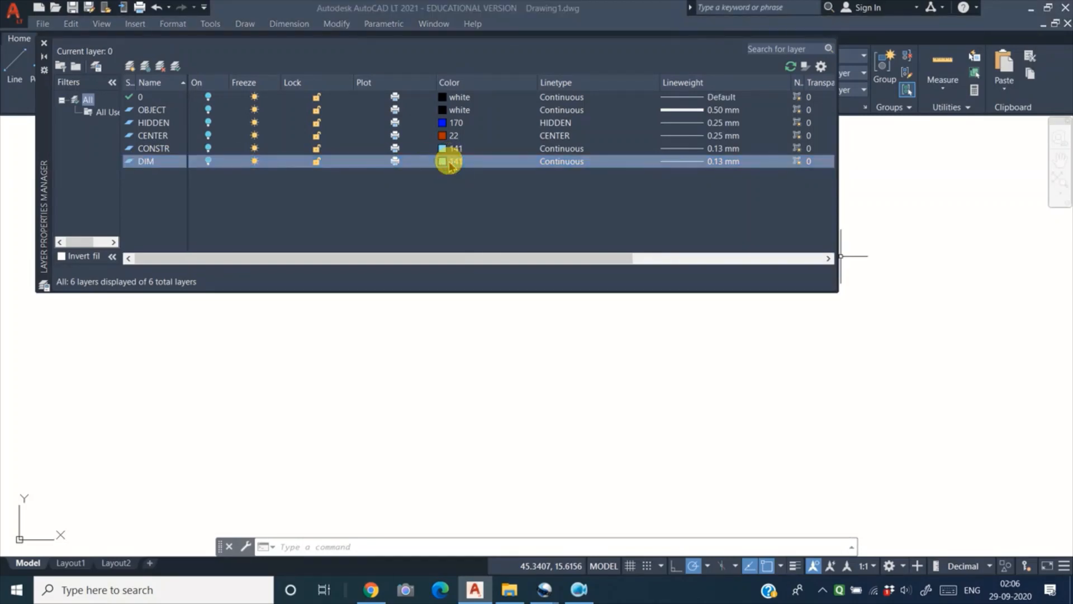
left_click(416, 247)
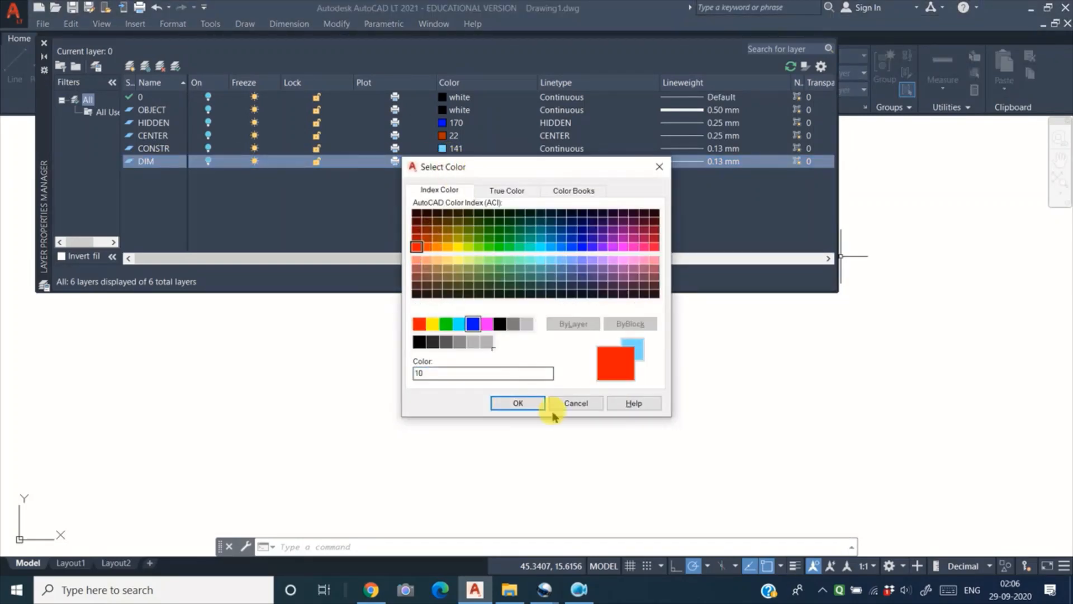
left_click(517, 403)
Confirm Continuous as the DIM layer's linetype and close the Layer Properties Manager
left_click(562, 162)
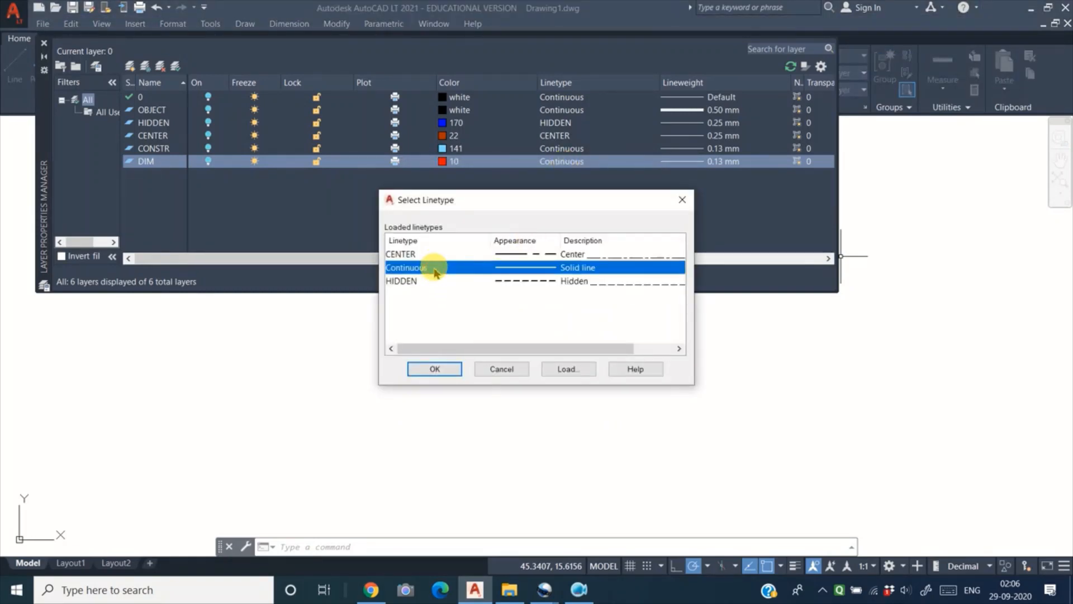
left_click(447, 369)
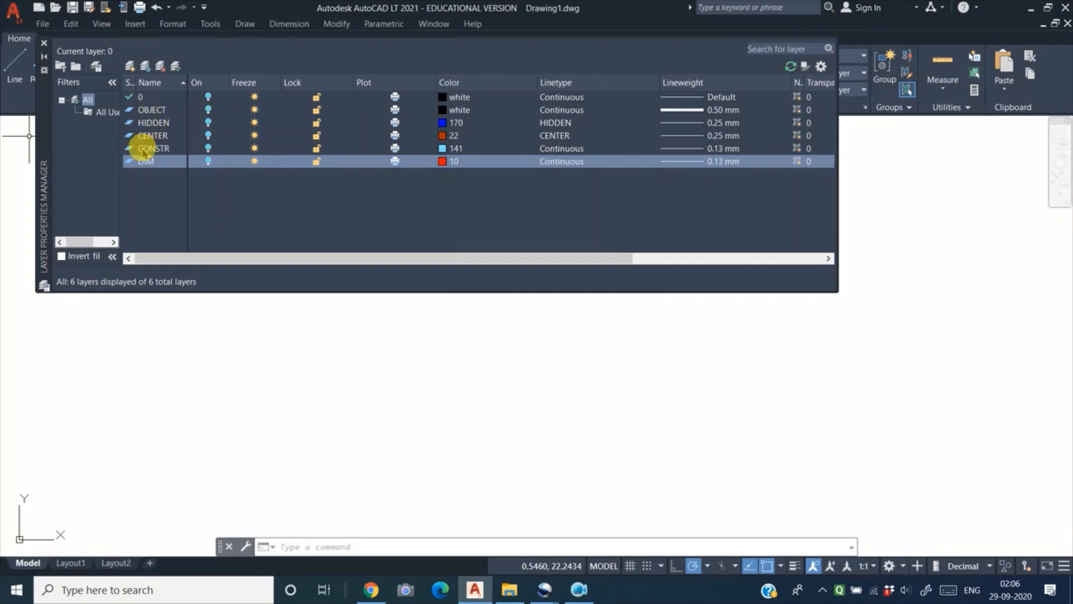
left_click(44, 43)
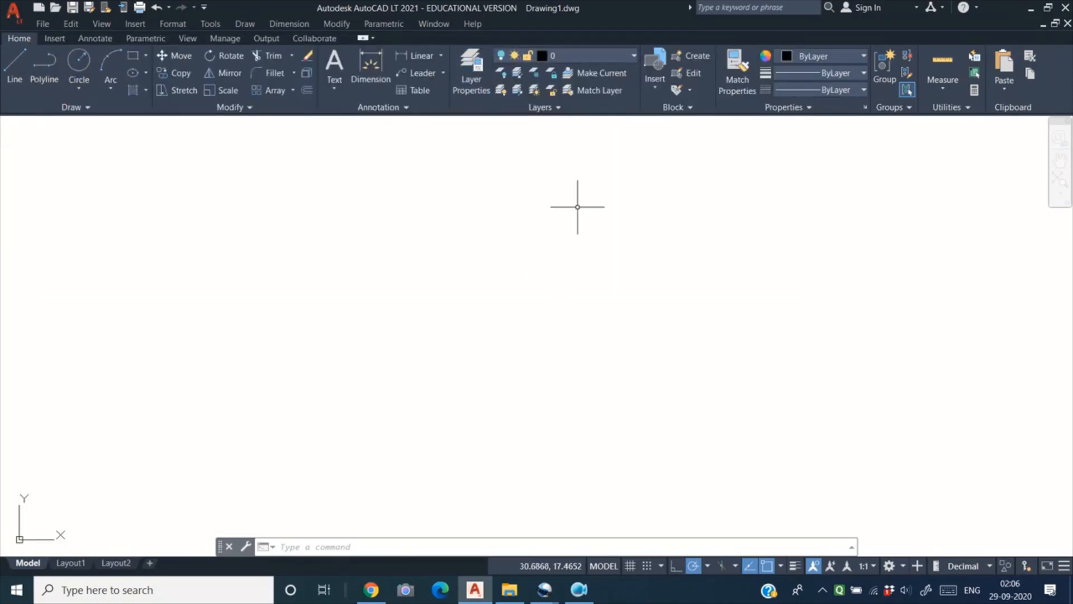
Turn on all layers in the drawing: 0, CENTER, CONSTR, DIM, HIDDEN and OBJECT
left_click(633, 55)
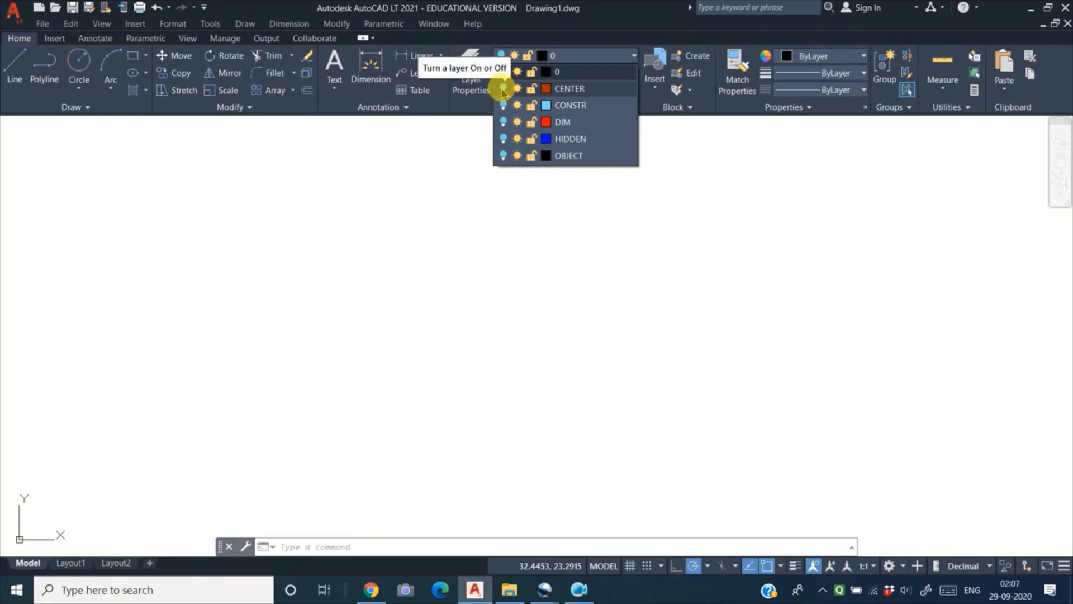
left_click(503, 88)
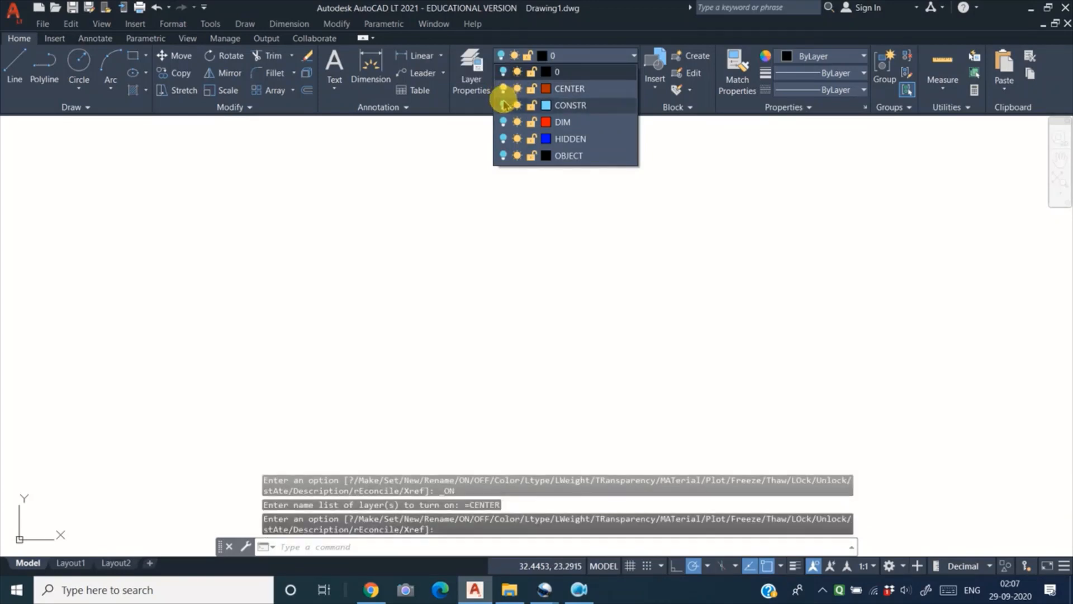
left_click(504, 105)
left_click(503, 122)
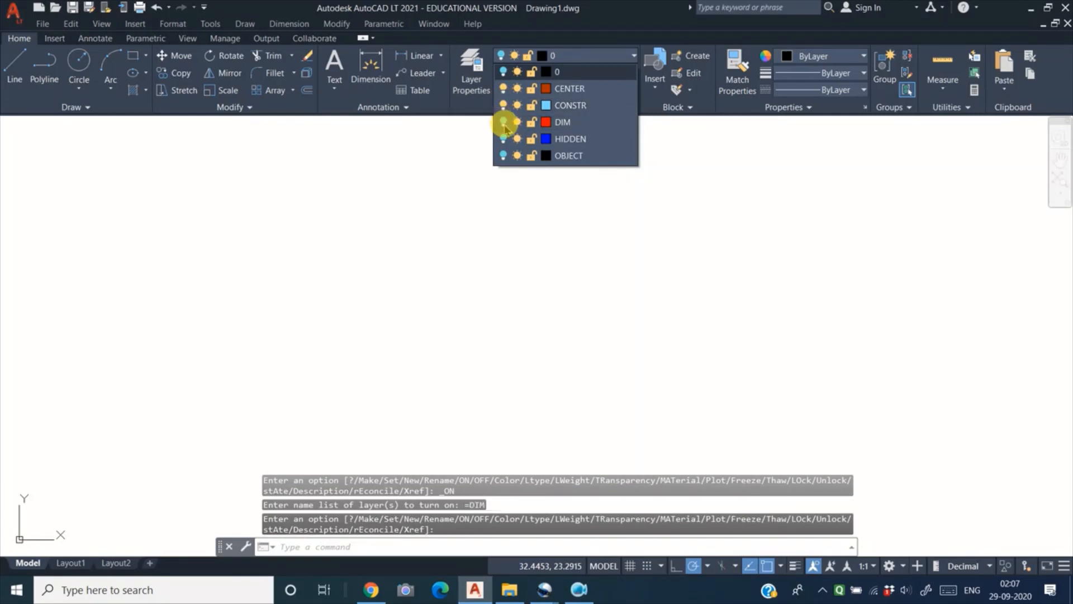
left_click(503, 138)
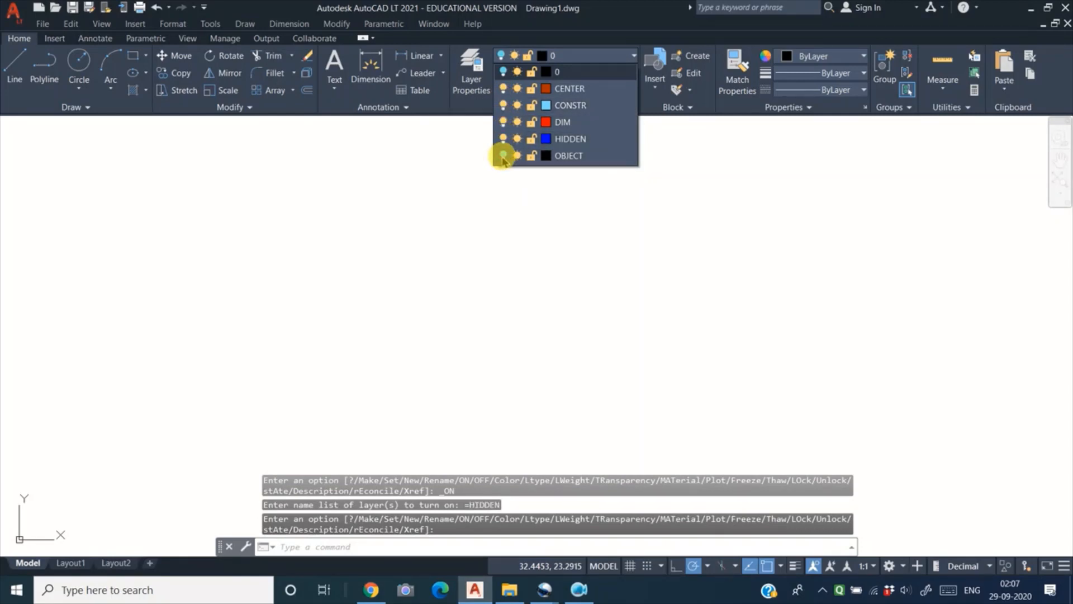
left_click(503, 156)
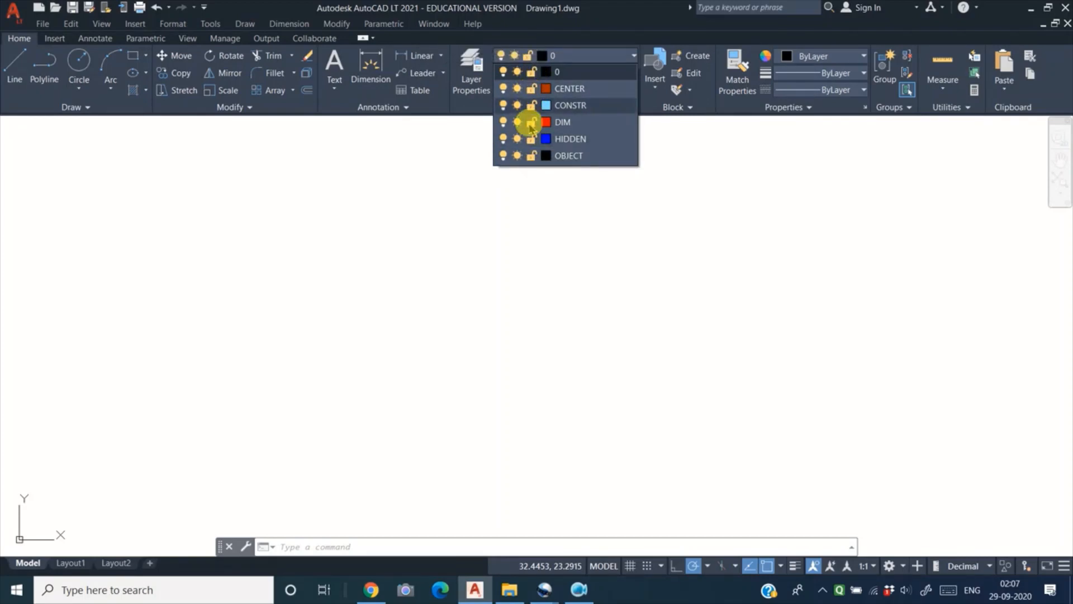
left_click(545, 215)
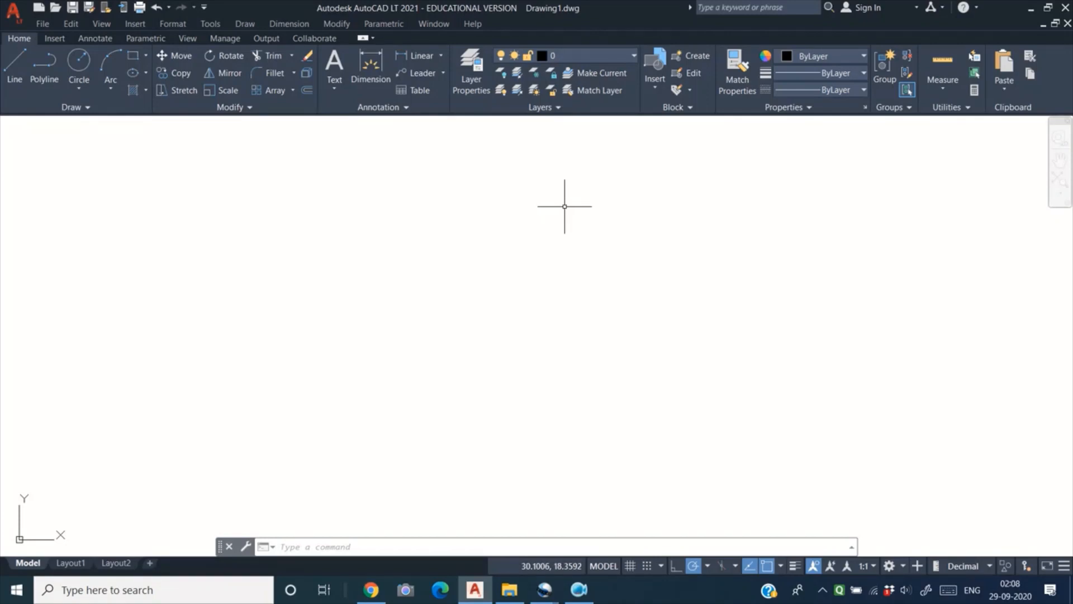
Make OBJECT the current layer and draw a circle with a radius of about 3.84
left_click(607, 58)
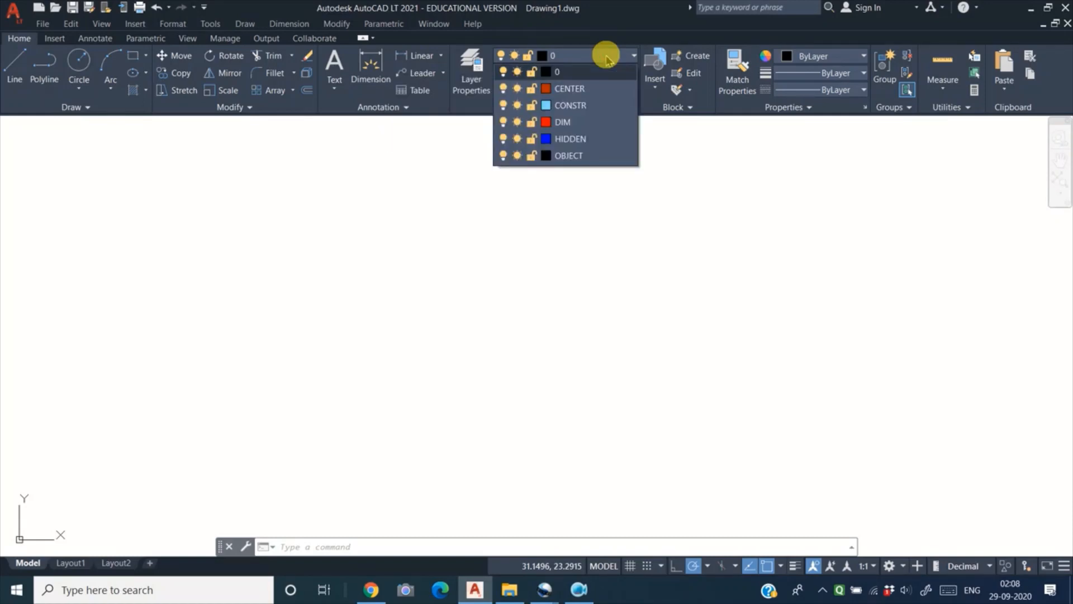
left_click(569, 156)
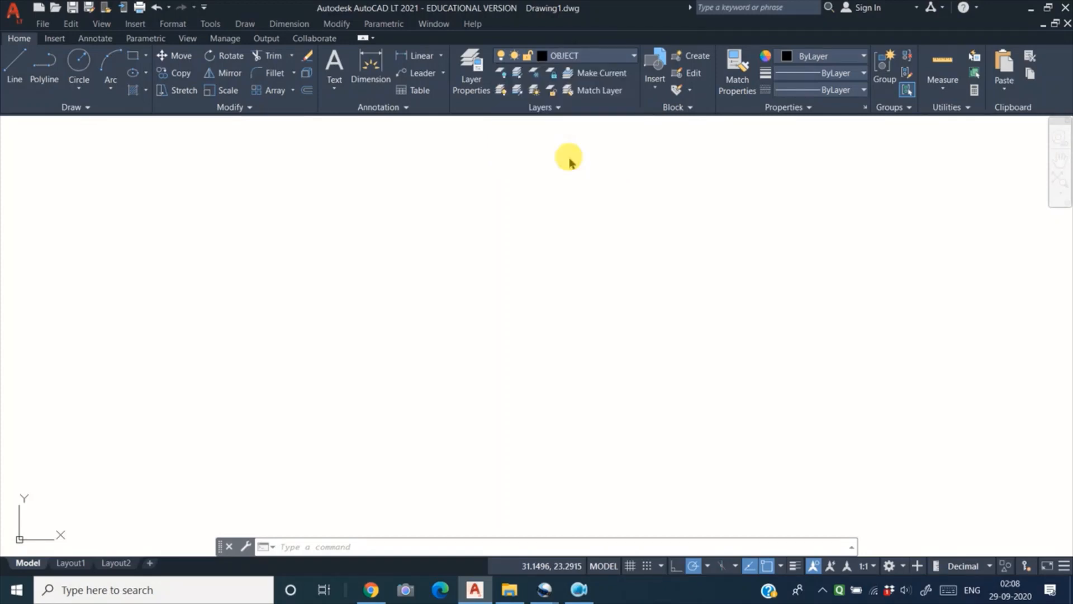
left_click(79, 62)
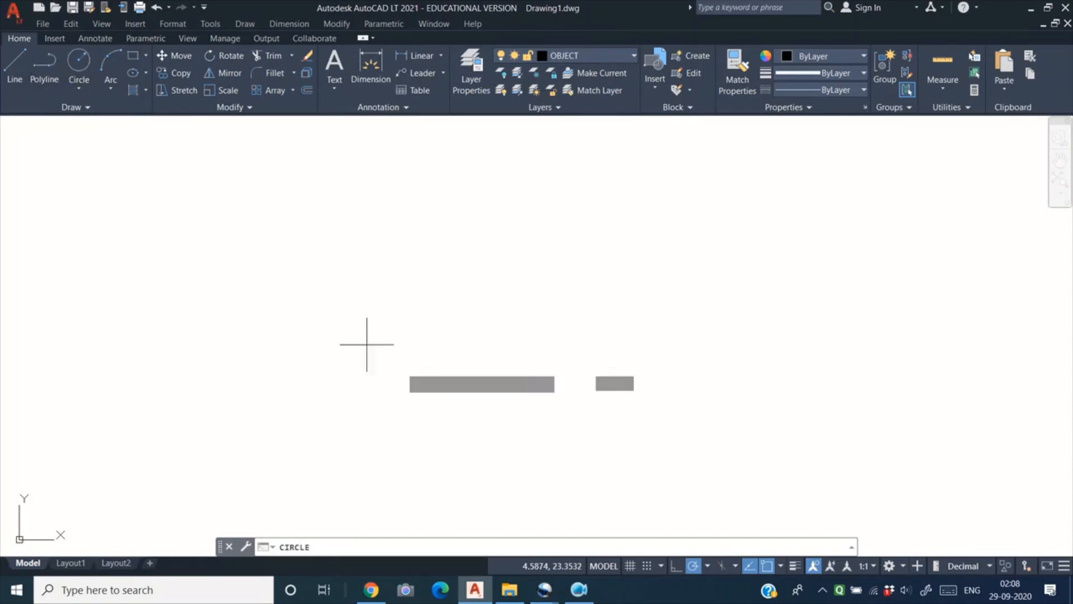
left_click(384, 323)
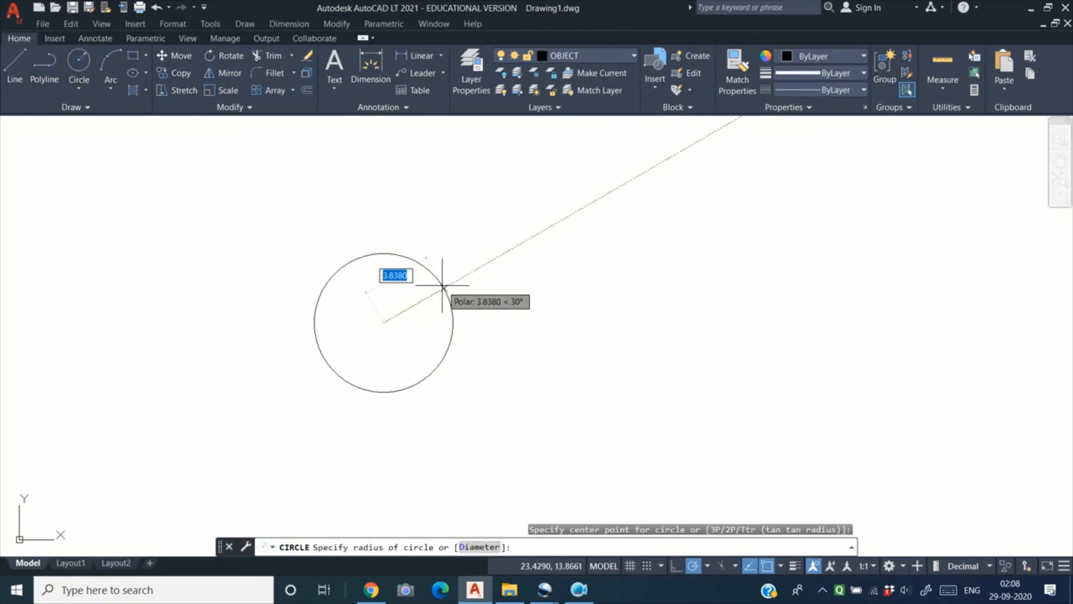
left_click(440, 281)
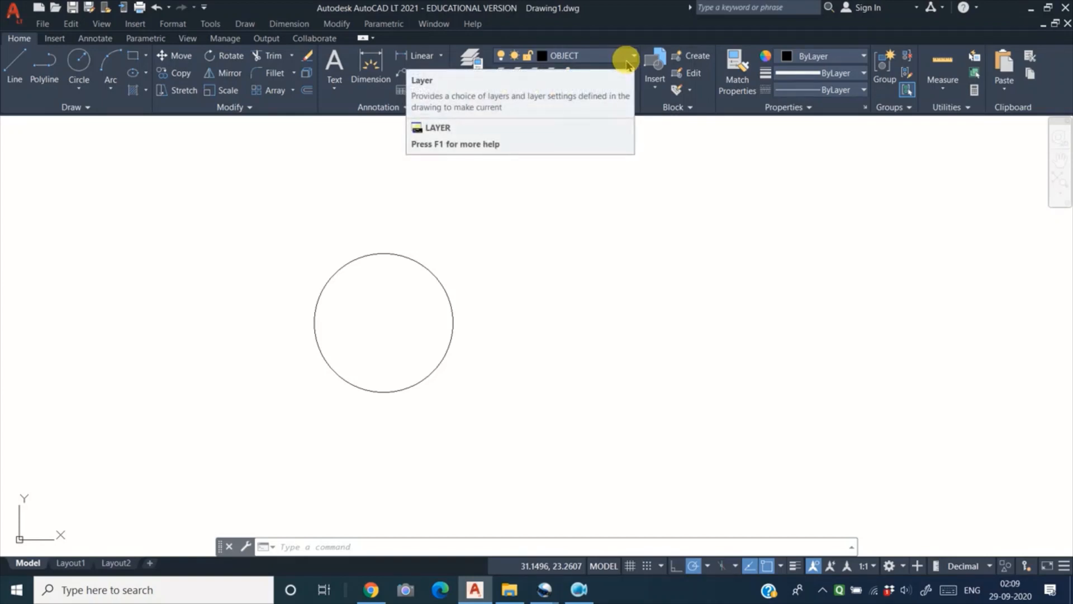
Turn on the lineweight display so the circle shows its layer's line thickness
left_click(510, 331)
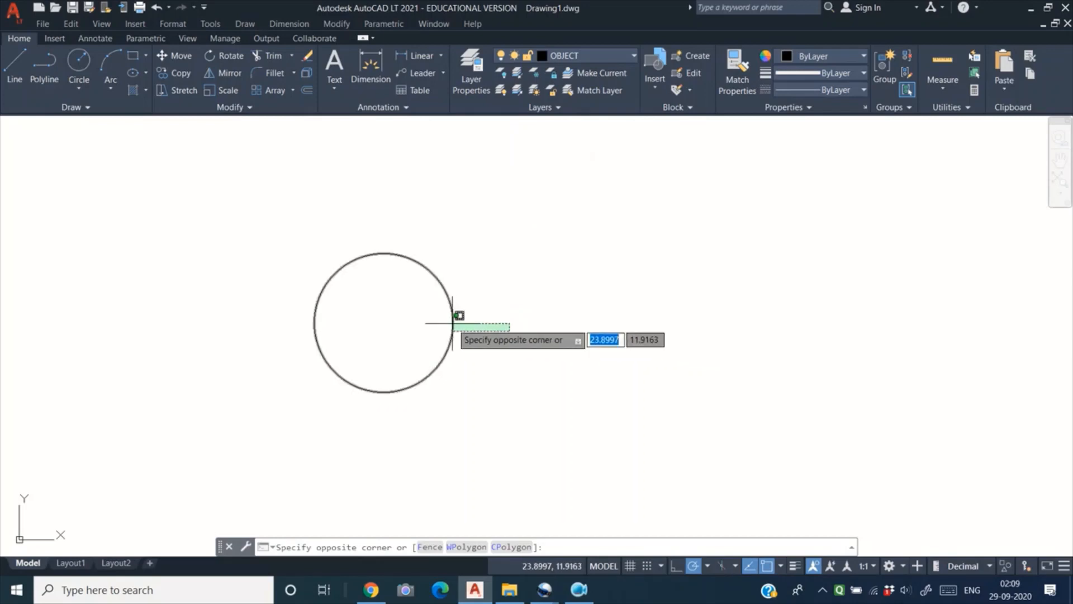
left_click(483, 328)
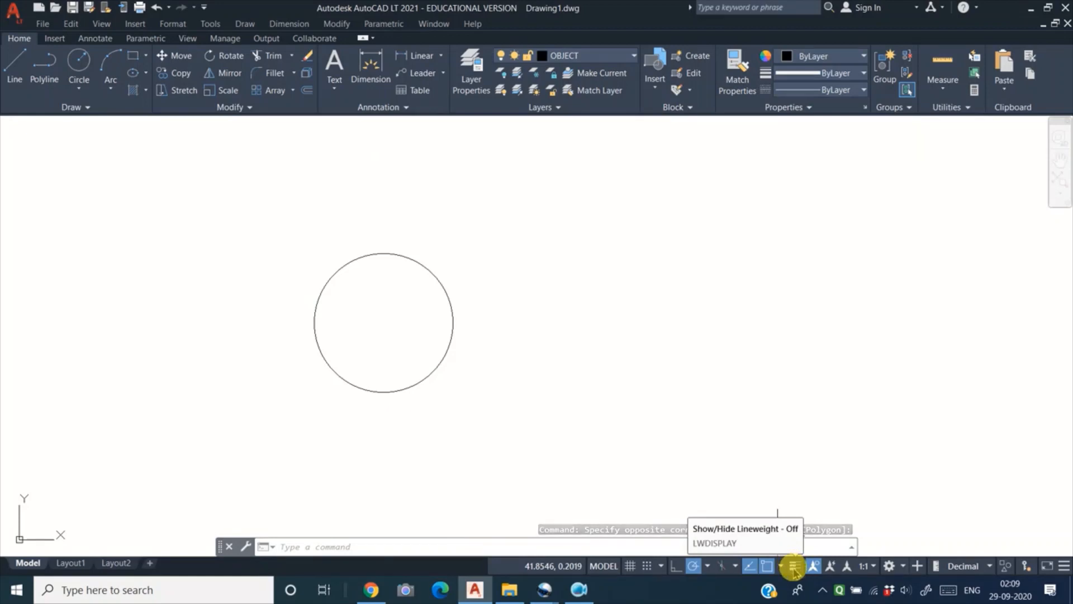
left_click(794, 568)
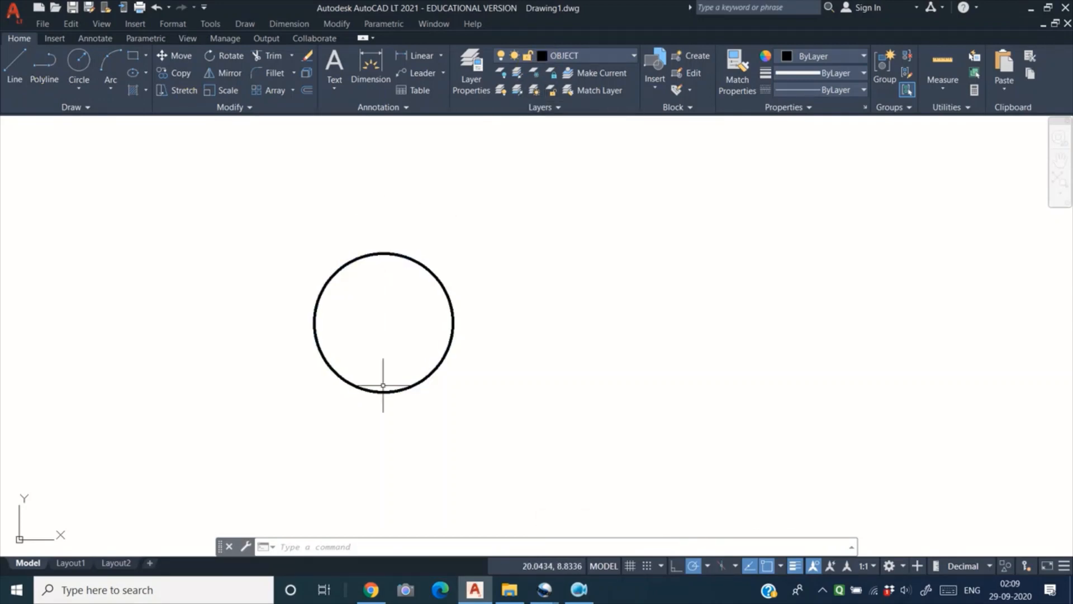
Make CENTER the current layer and draw a vertical center line from the circle's top quadrant to its bottom quadrant
left_click(611, 54)
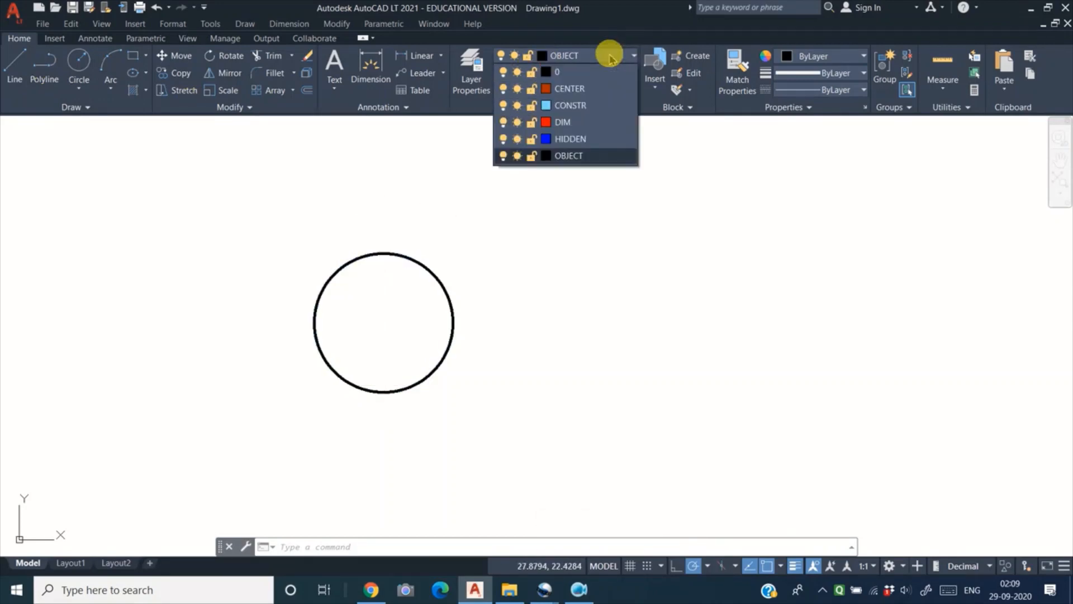
left_click(569, 90)
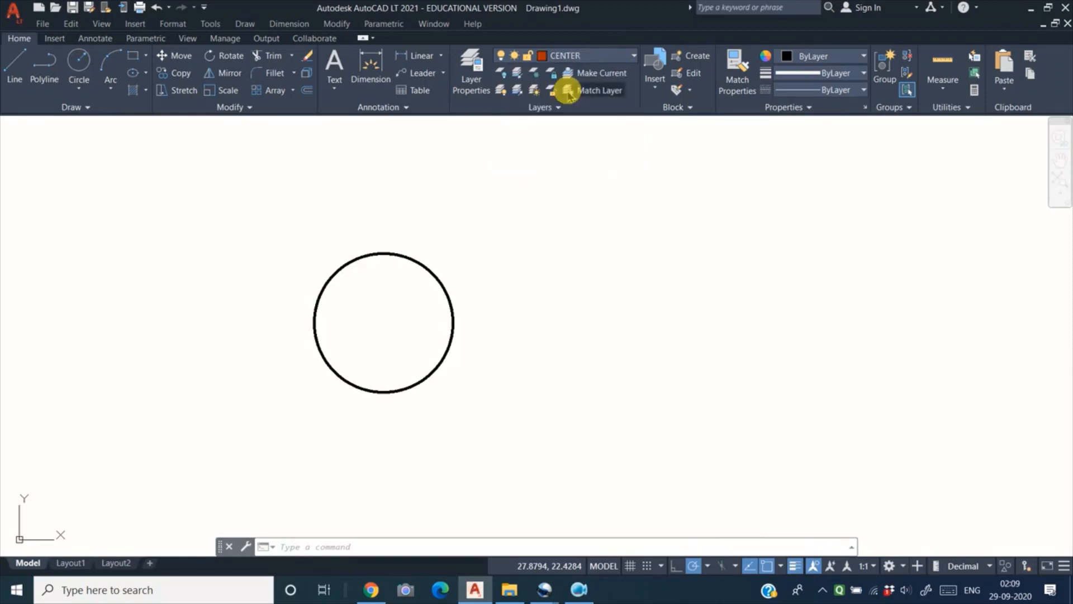
left_click(13, 62)
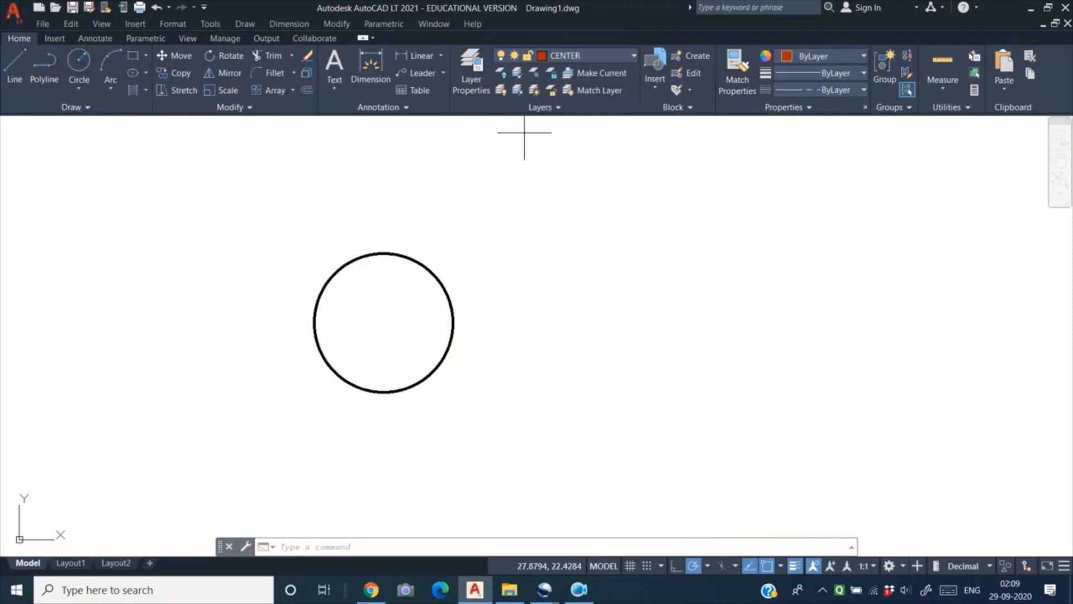
left_click(383, 252)
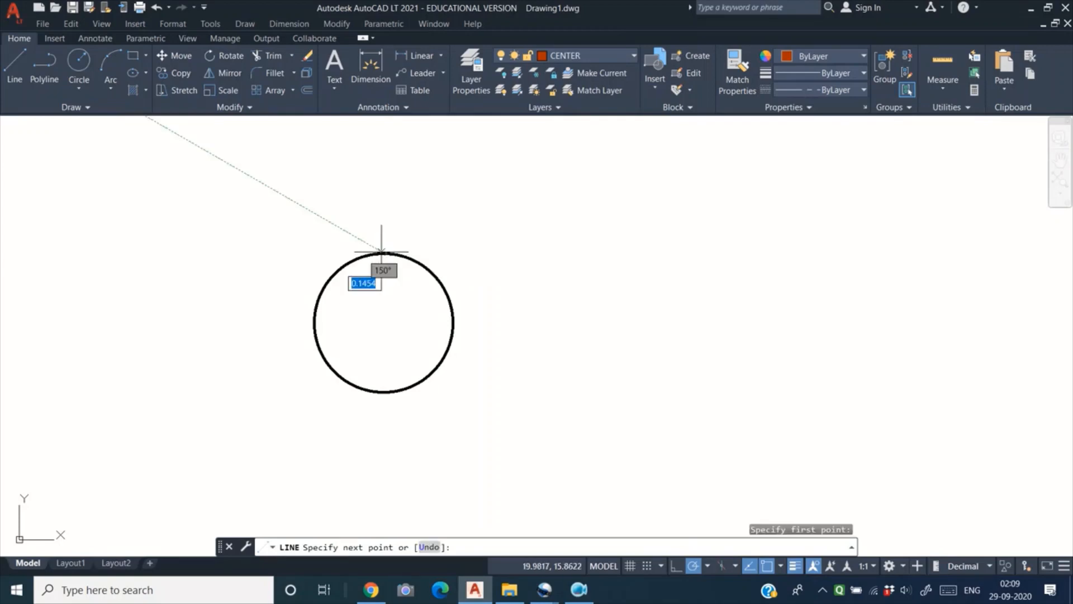
left_click(383, 393)
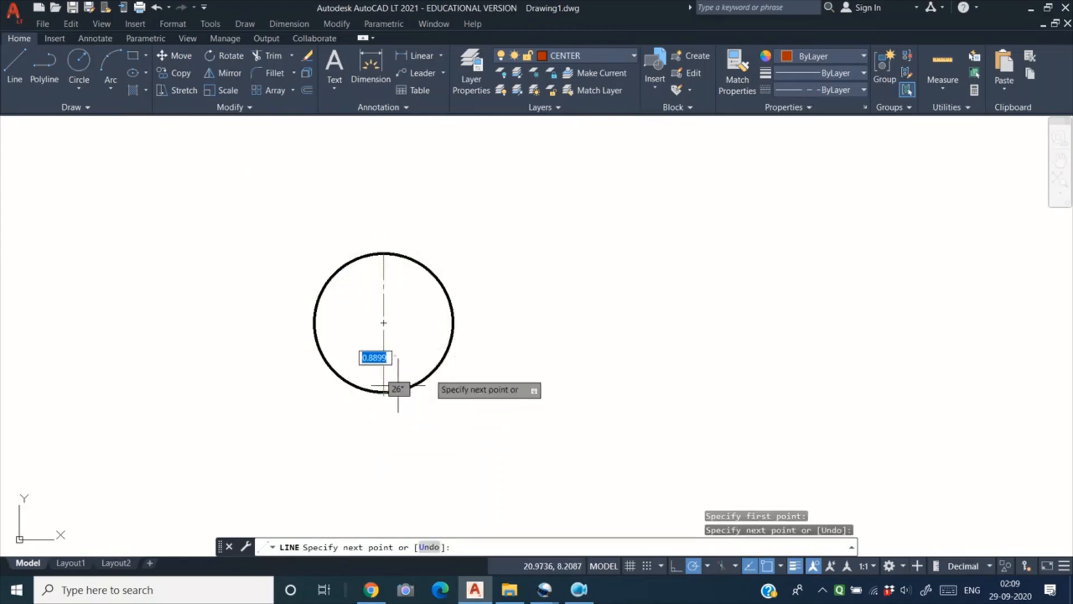
right_click(326, 326)
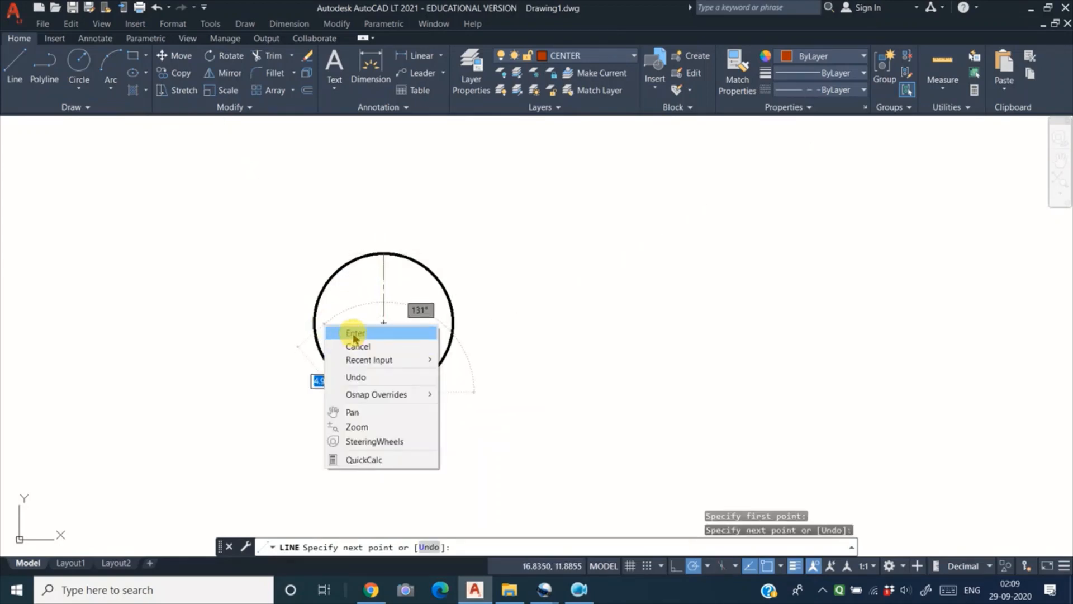
left_click(353, 331)
scroll(361, 314, "up", 4)
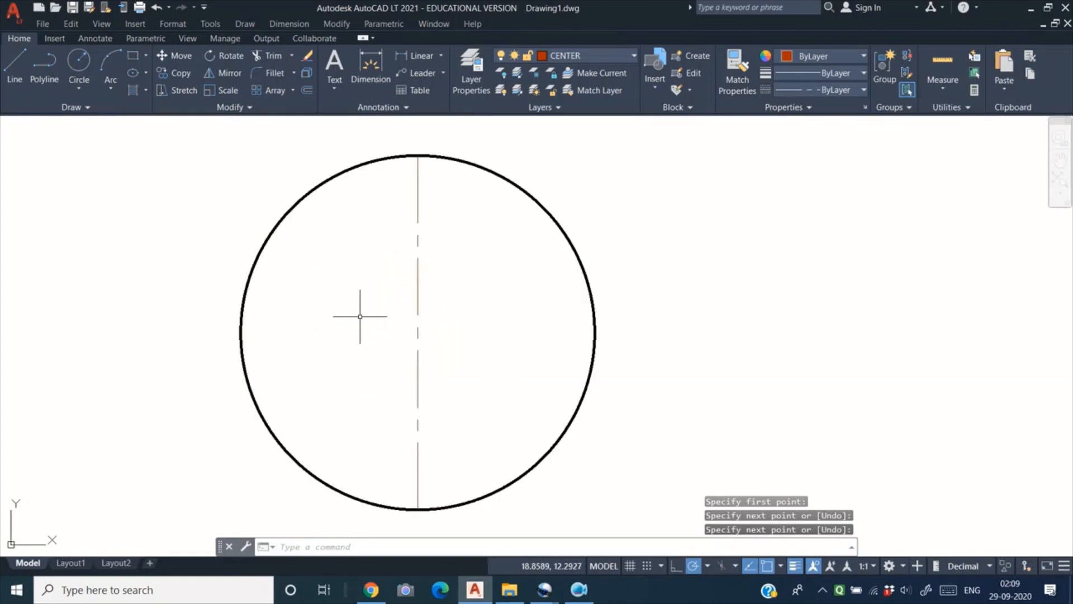
left_click(430, 307)
left_click(413, 292)
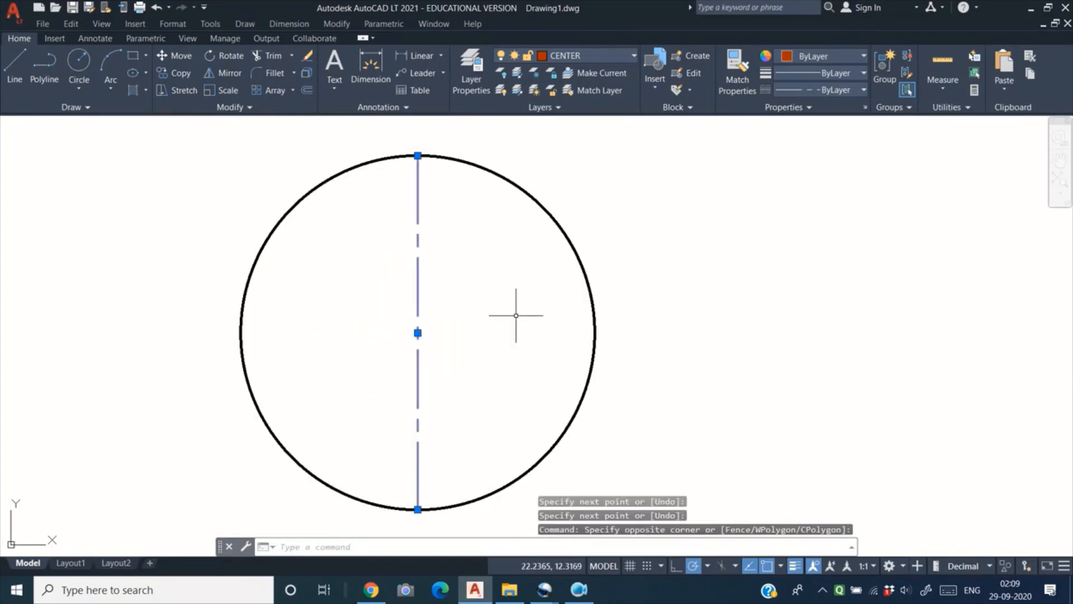
key("Escape")
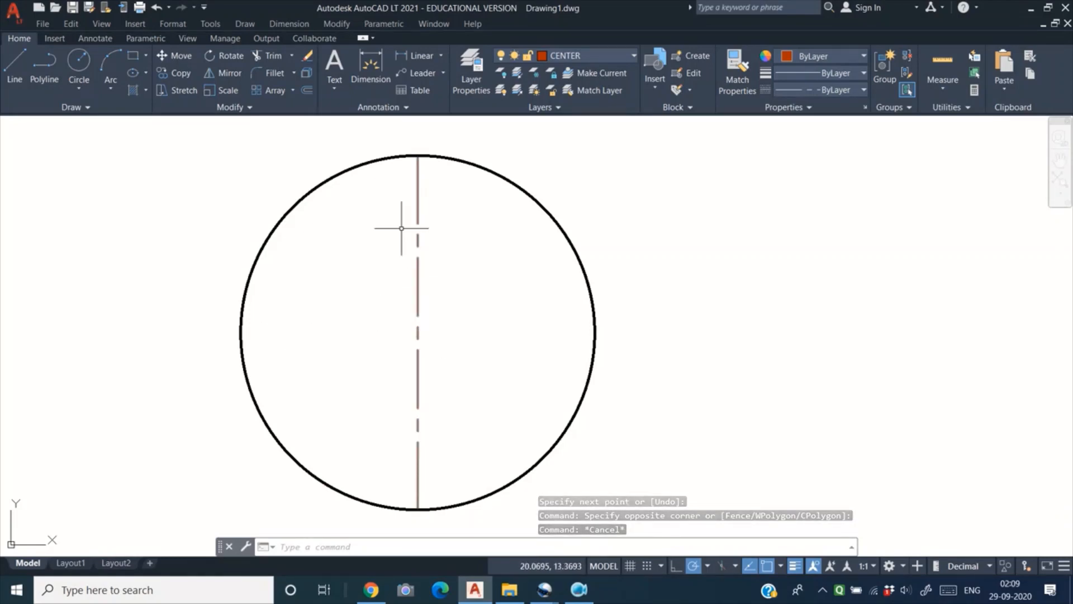
Draw a horizontal center line across the circle from its left quadrant to its right quadrant
left_click(15, 67)
left_click(241, 333)
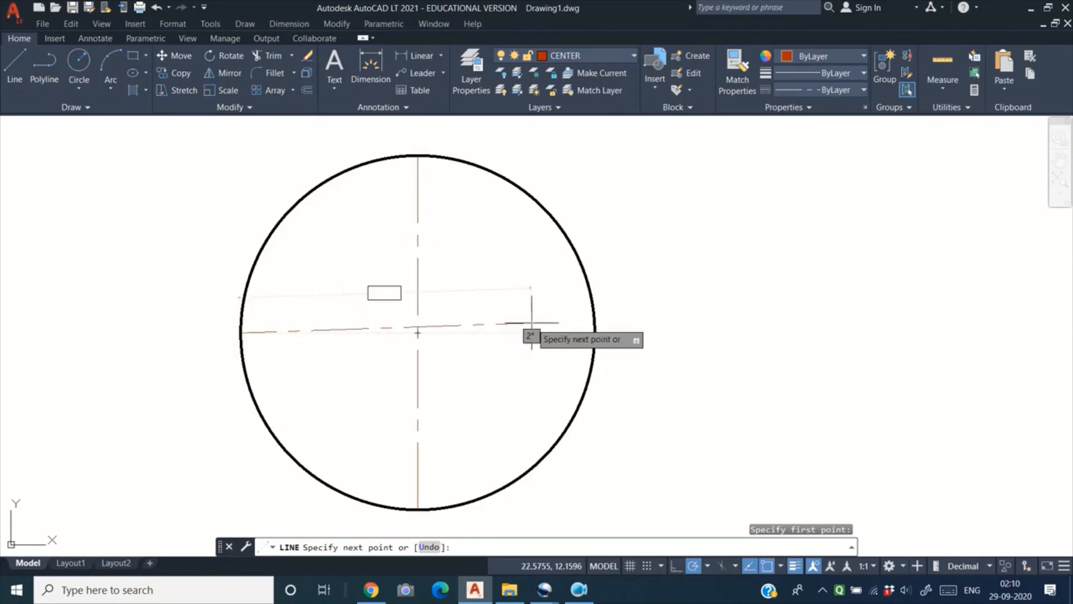
left_click(594, 333)
right_click(662, 333)
left_click(676, 338)
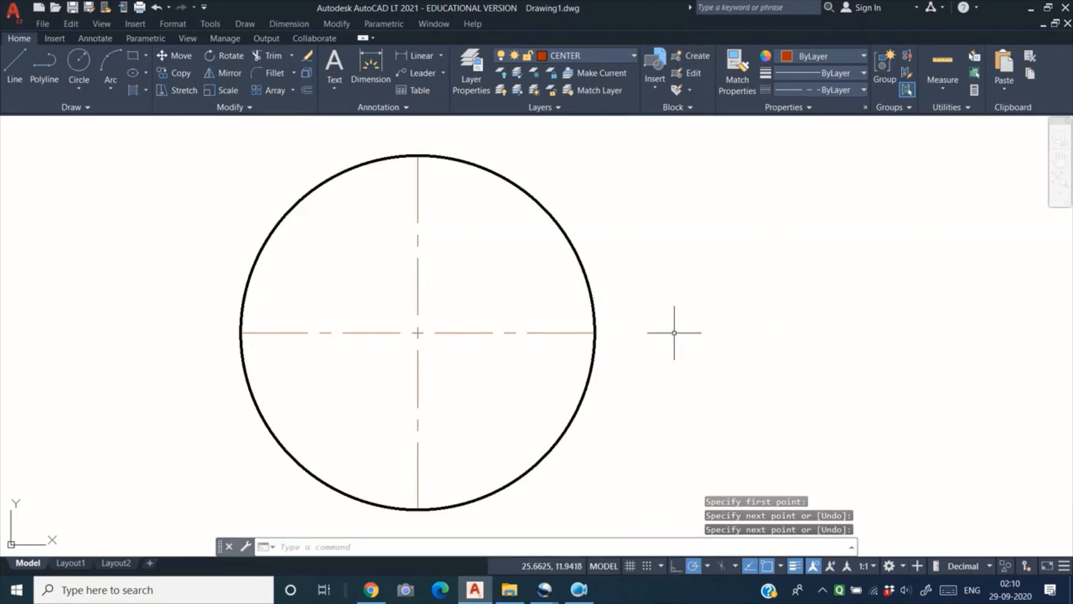
Make DIM the current layer and add a diameter dimension to the circle, placed outside its upper right
left_click(592, 62)
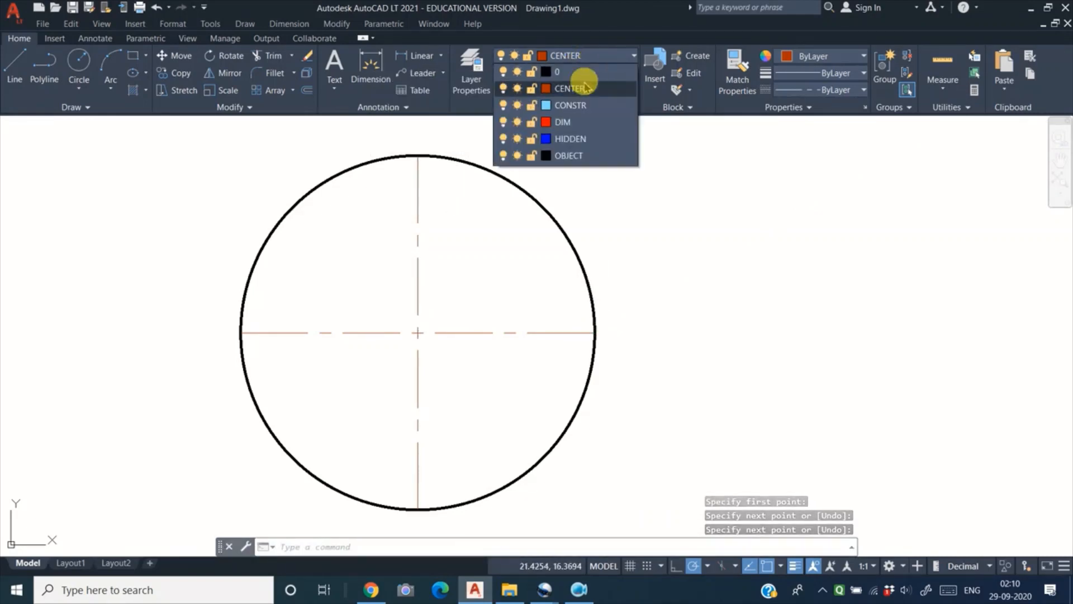
left_click(562, 122)
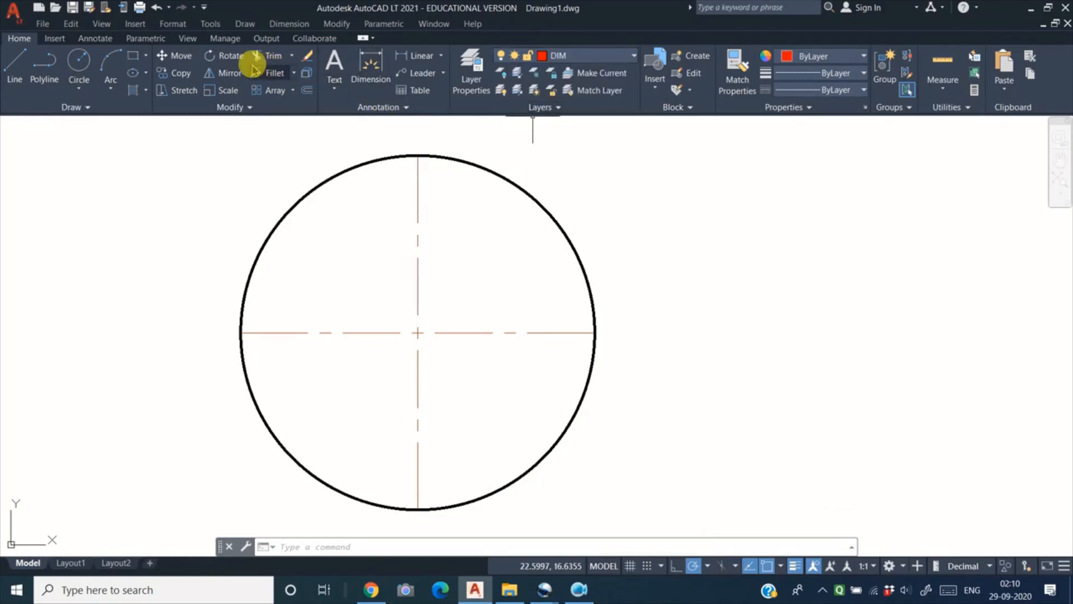
left_click(441, 56)
left_click(425, 219)
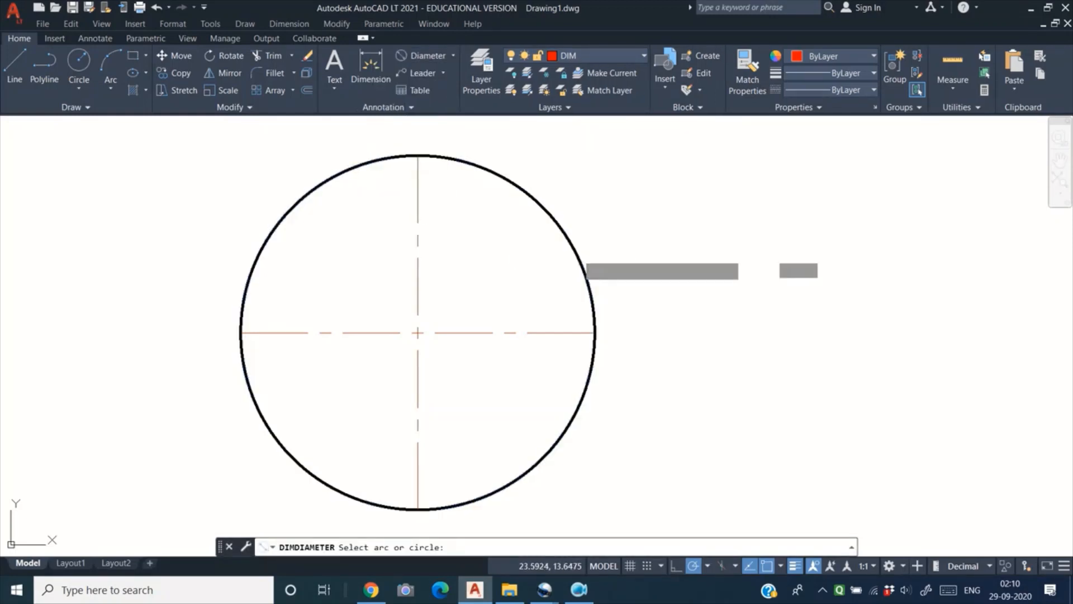
left_click(582, 271)
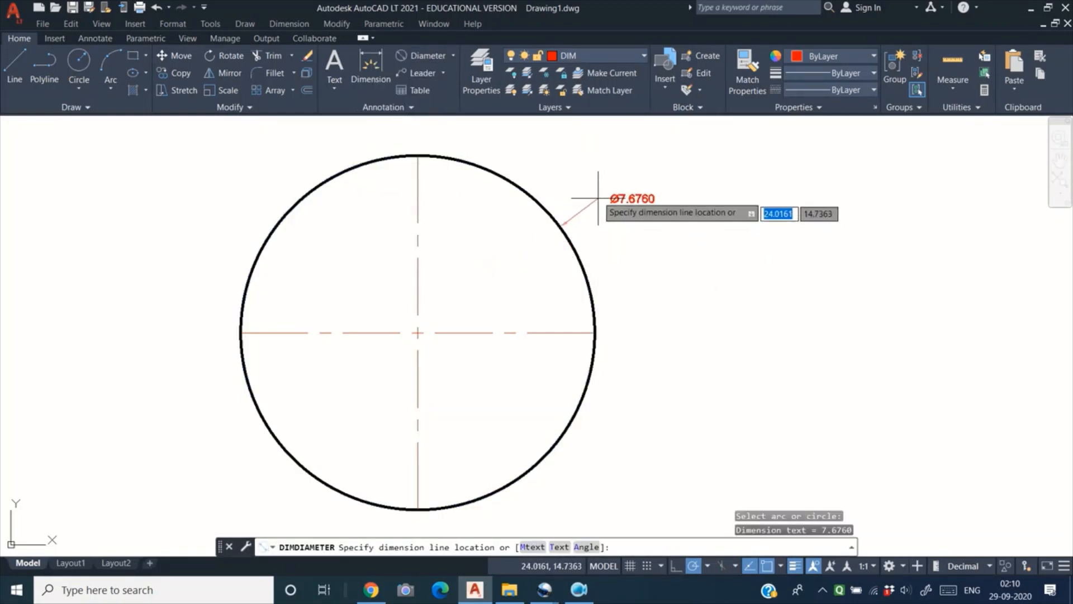
left_click(630, 193)
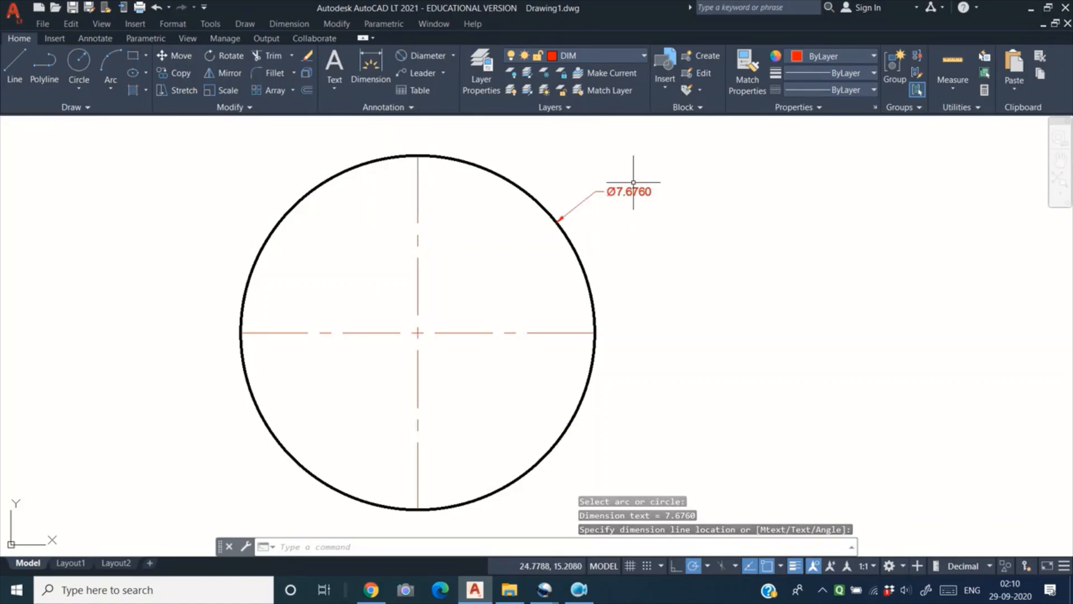
Turn the CENTER layer off and back on to test its visibility control
left_click(570, 56)
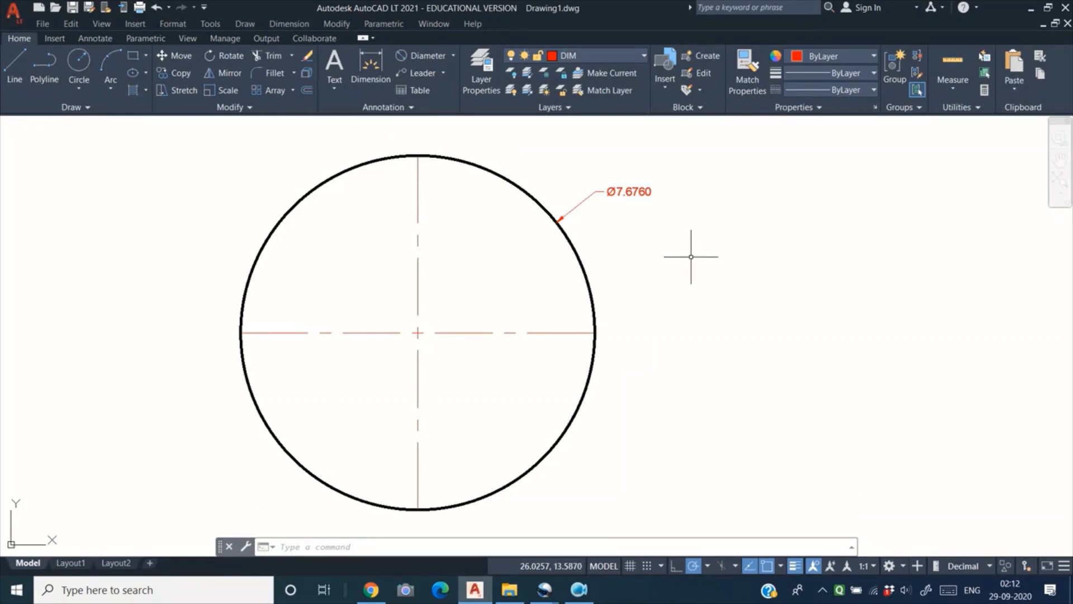
left_click(644, 55)
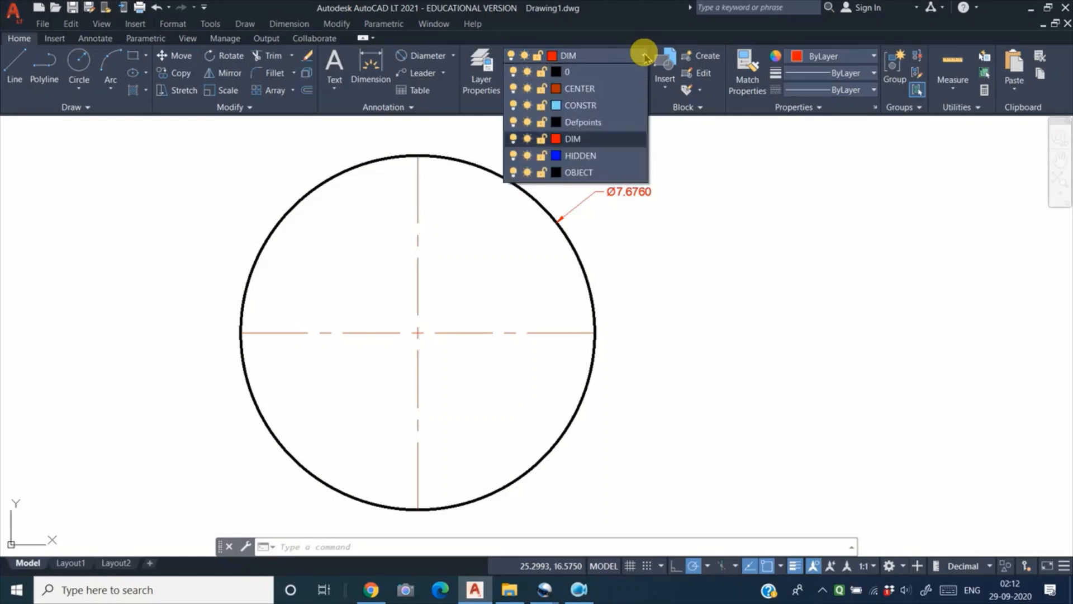
left_click(513, 89)
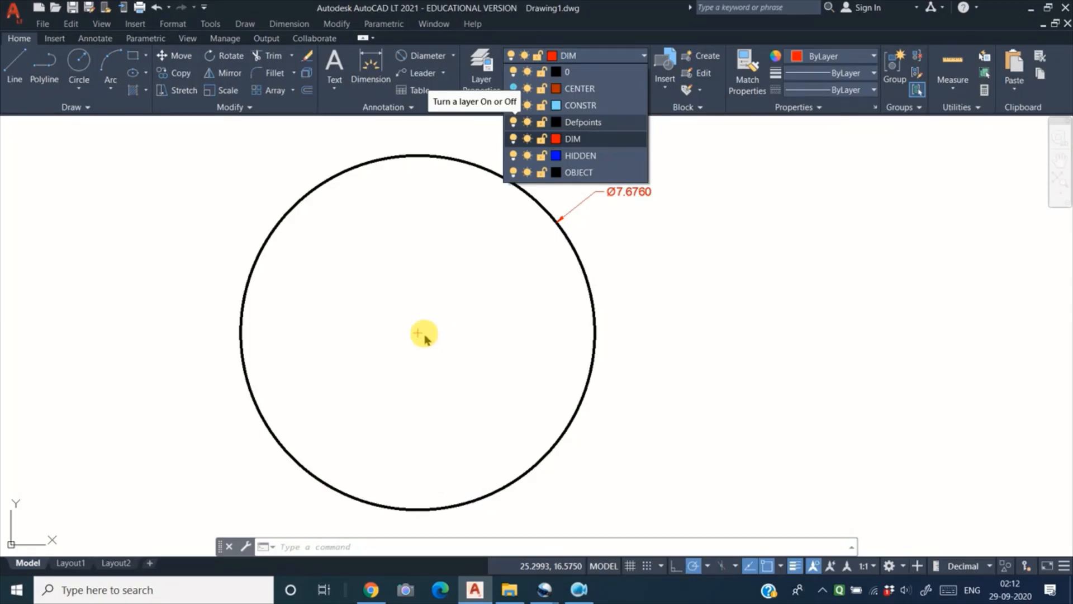
left_click(513, 88)
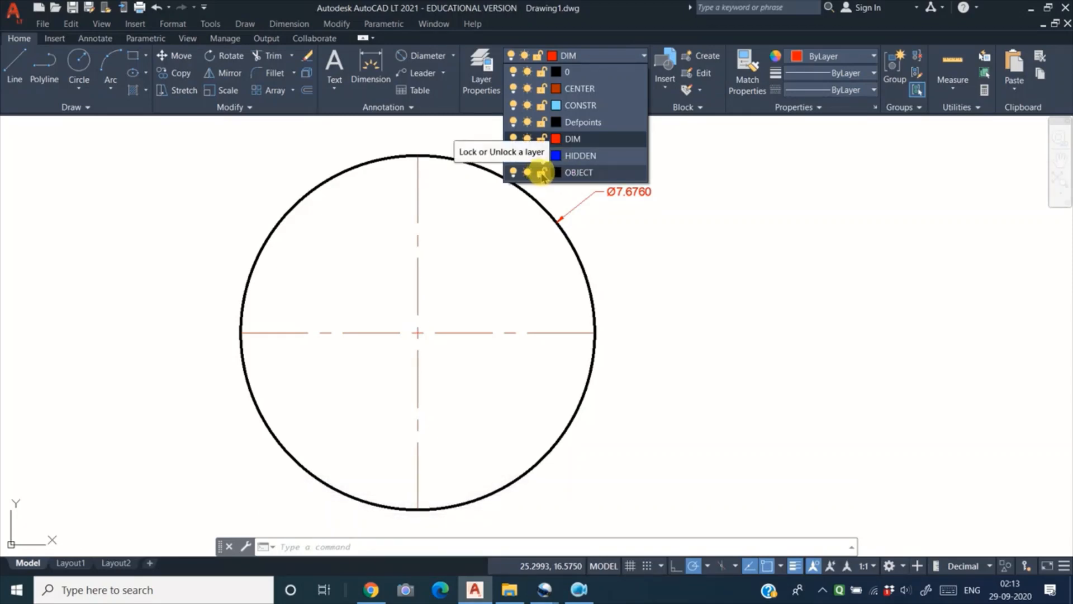
Lock the OBJECT layer and, with it current, draw a circle of radius about 0.86 to the right of the large circle
left_click(542, 174)
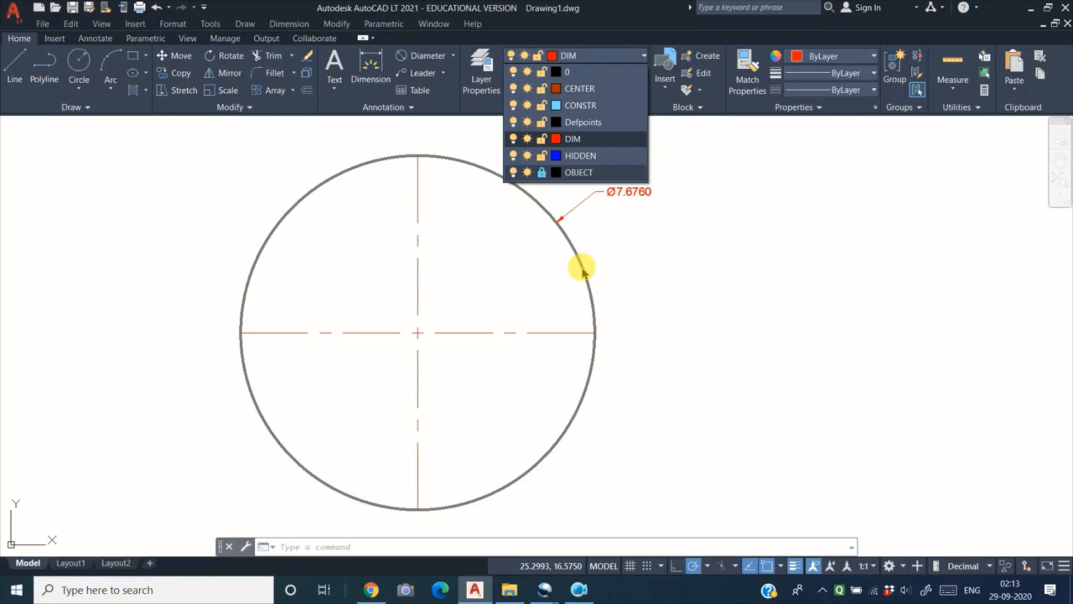
left_click(578, 172)
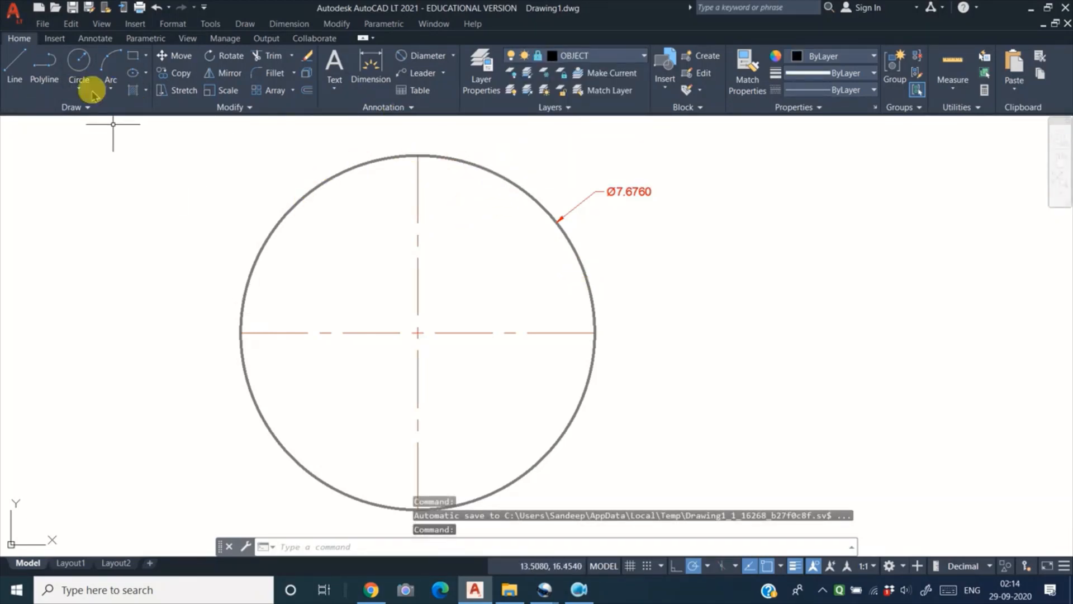
left_click(78, 63)
left_click(674, 325)
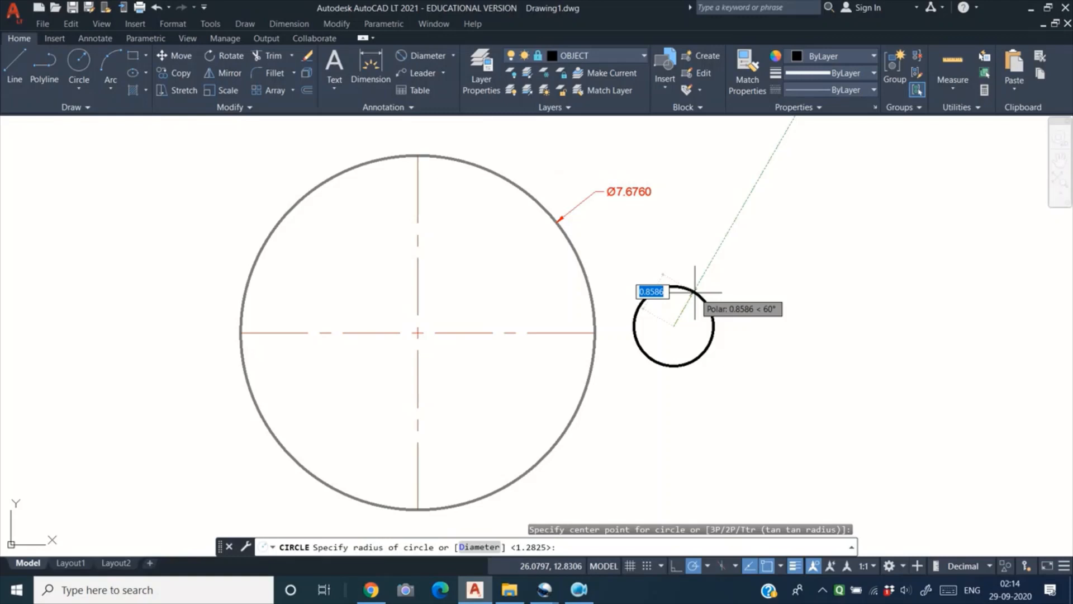
left_click(695, 292)
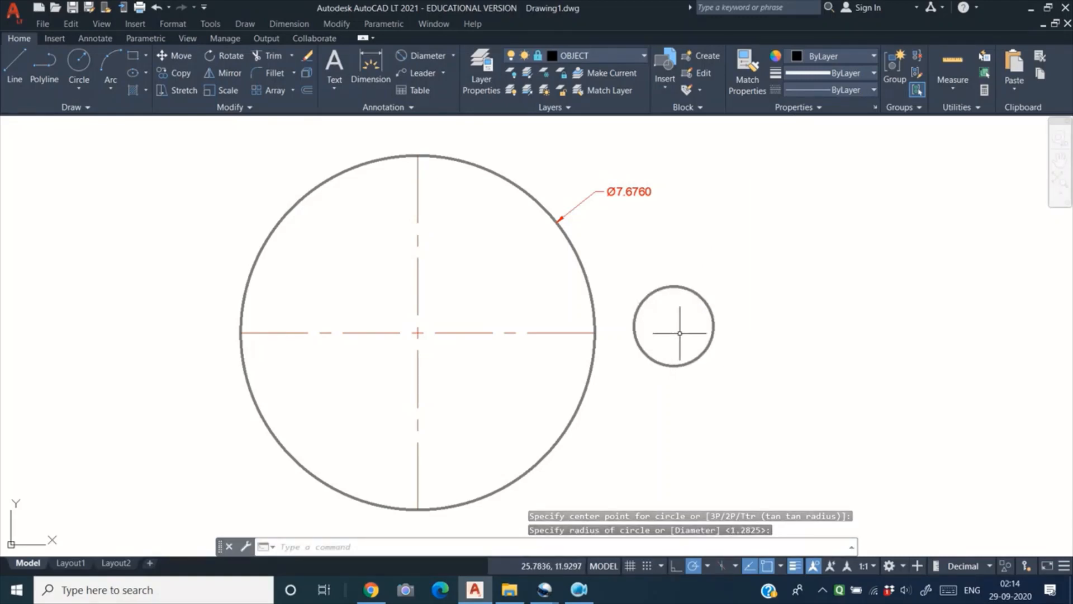
Try to select the small circle on the locked OBJECT layer with selection windows
left_click(676, 355)
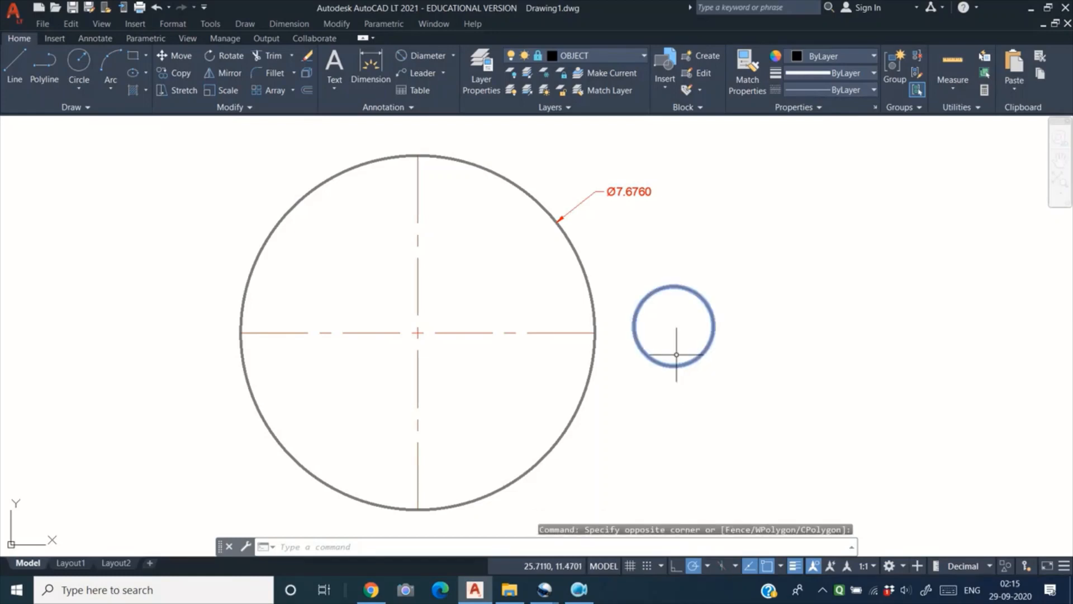
left_click(620, 386)
left_click(694, 394)
left_click(694, 389)
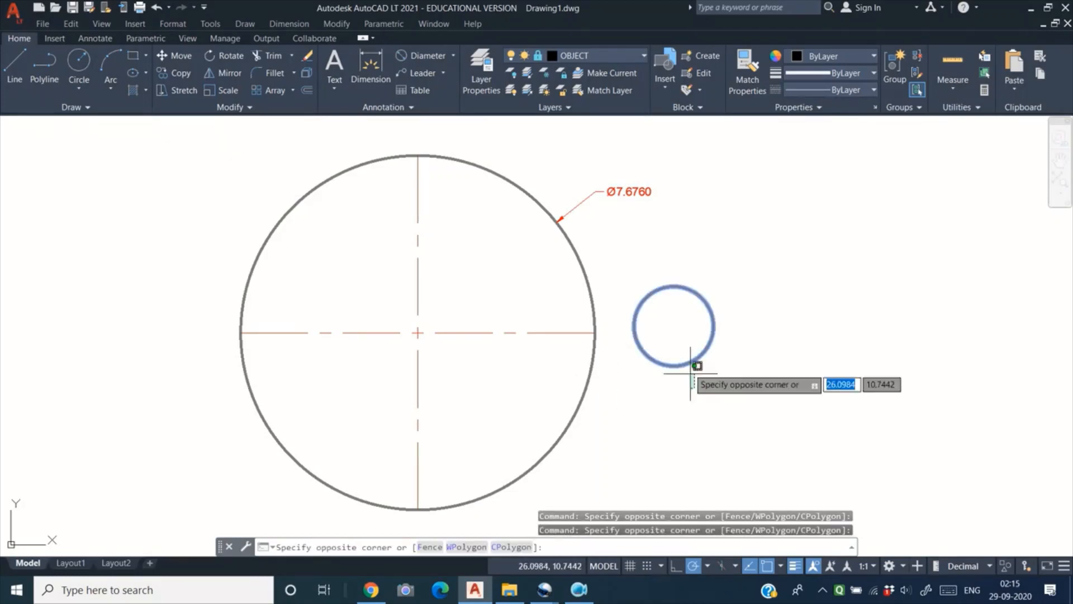
left_click(674, 349)
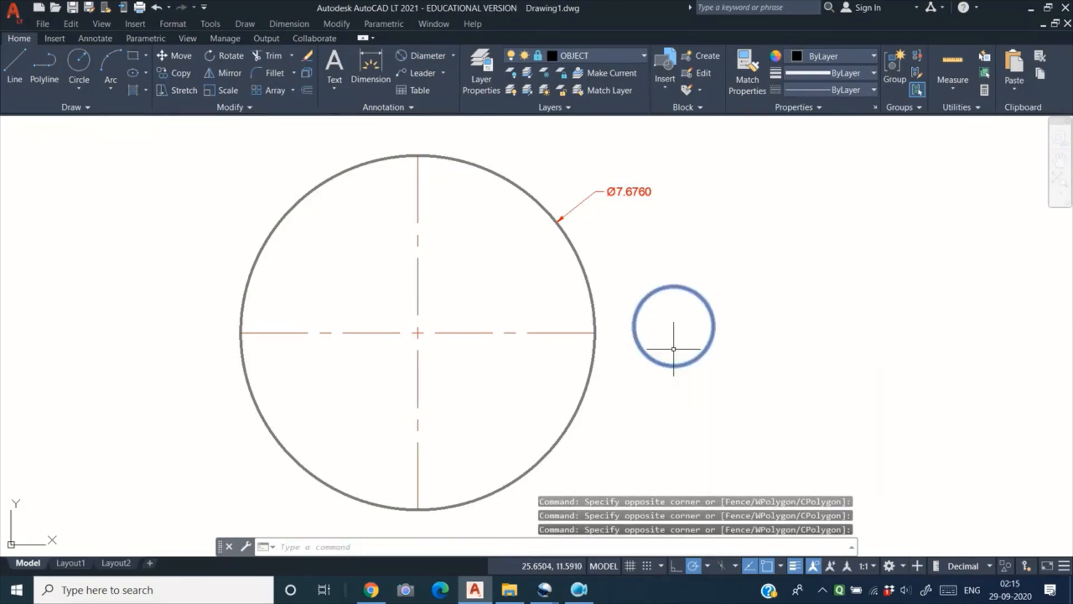
Try to erase the small circle on the locked OBJECT layer, and unlock that layer
key("Delete")
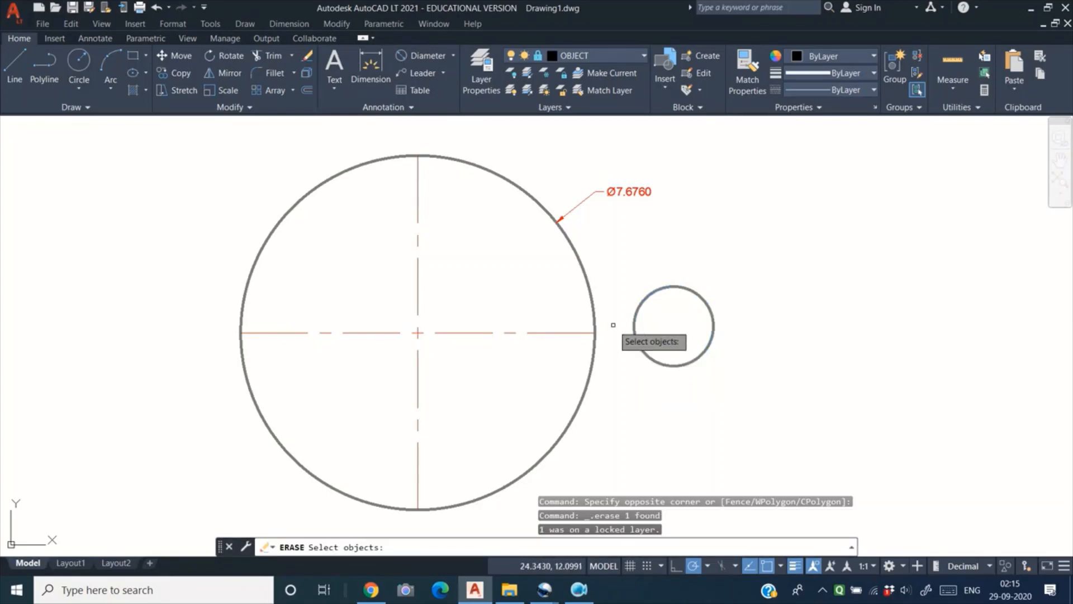
left_click(635, 54)
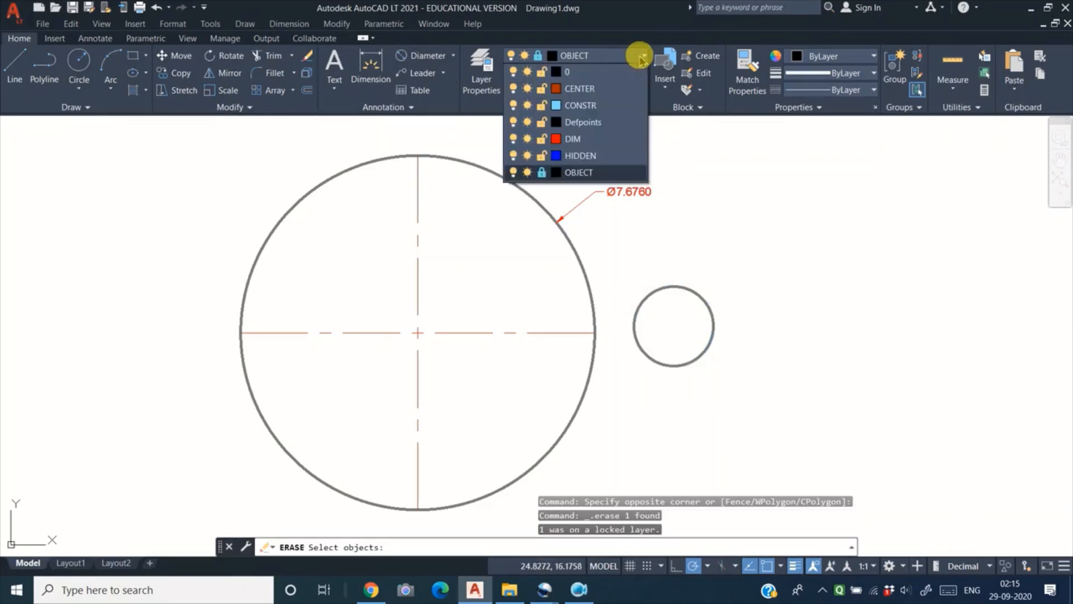
left_click(542, 171)
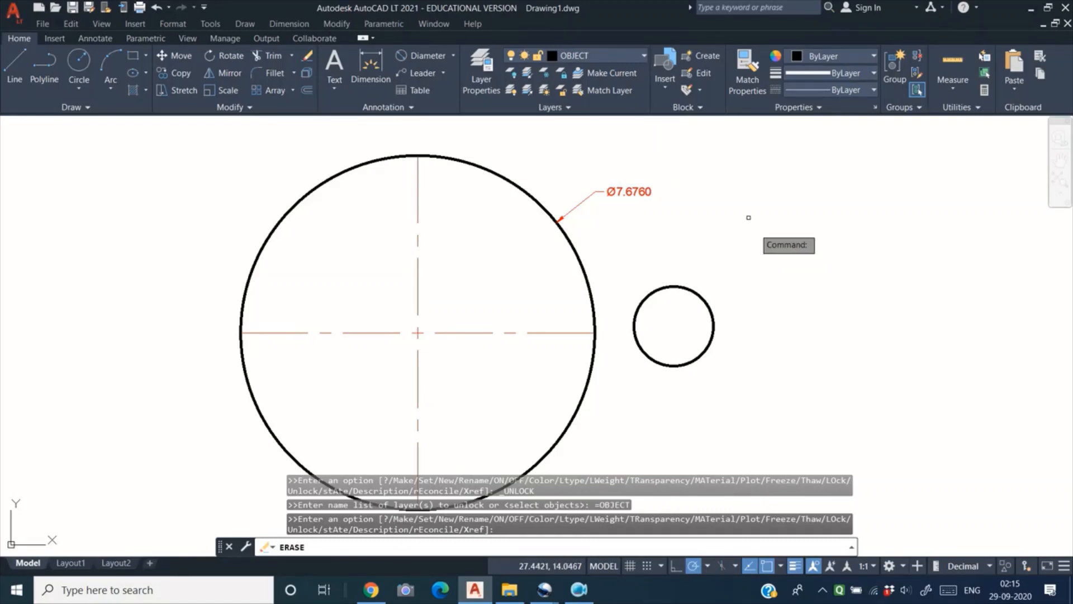
Make DIM the current layer and draw a small horizontal rectangle above and to the right of the small circle
left_click(630, 55)
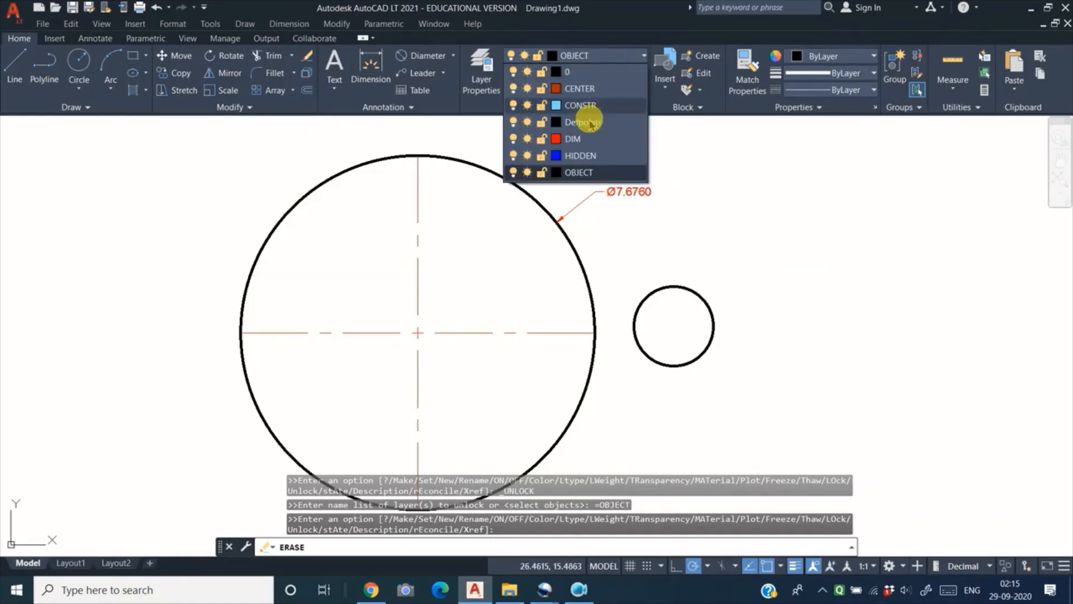
left_click(576, 139)
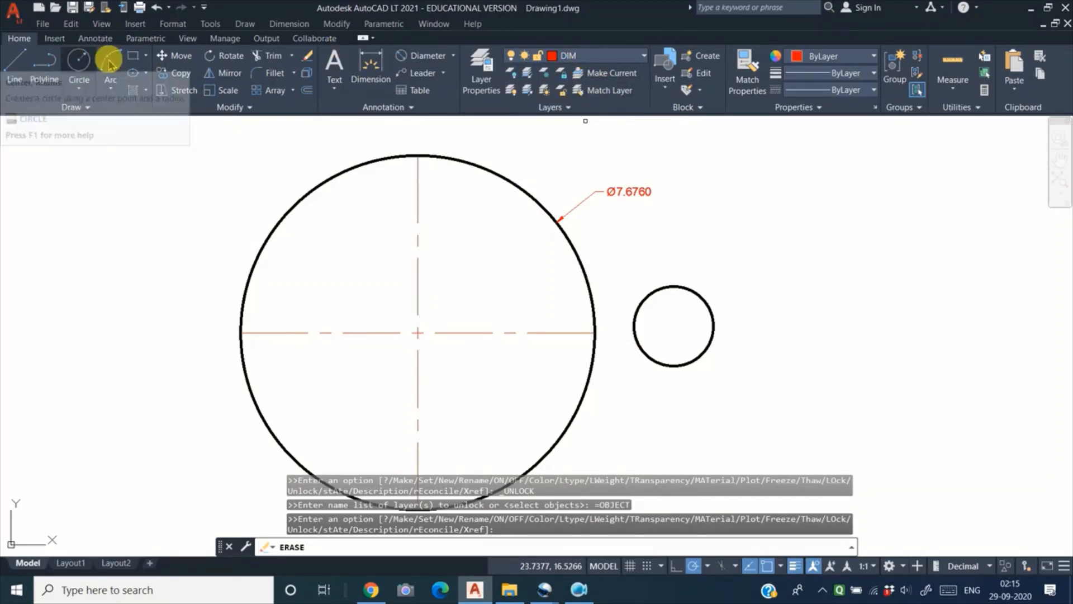
left_click(133, 56)
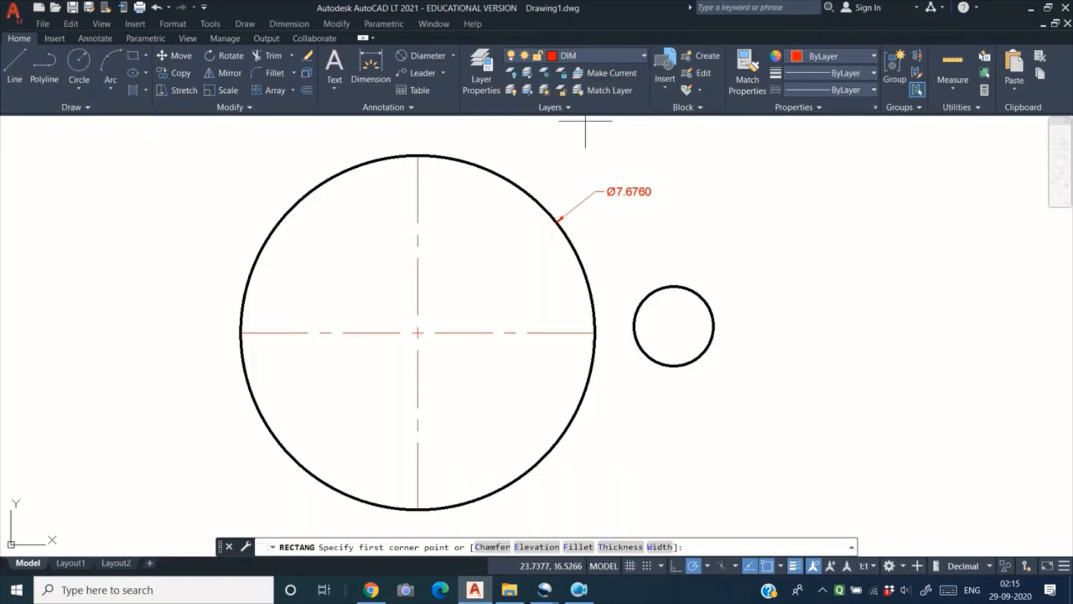
left_click(708, 255)
left_click(801, 200)
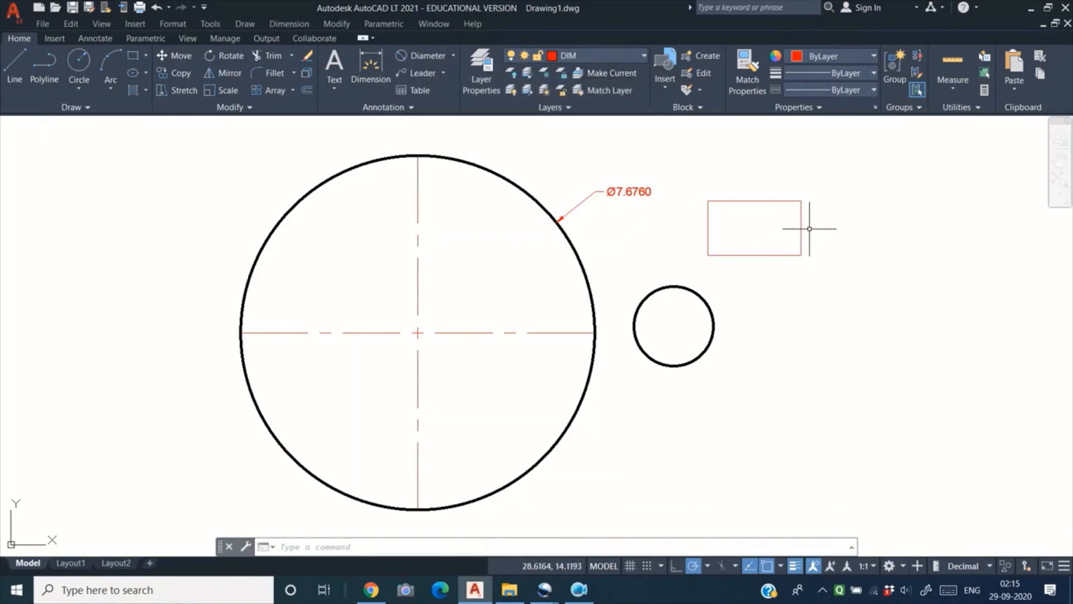
Move the rectangle from the DIM layer to the OBJECT layer and clear the selection
left_click(801, 221)
left_click(782, 219)
key("Escape")
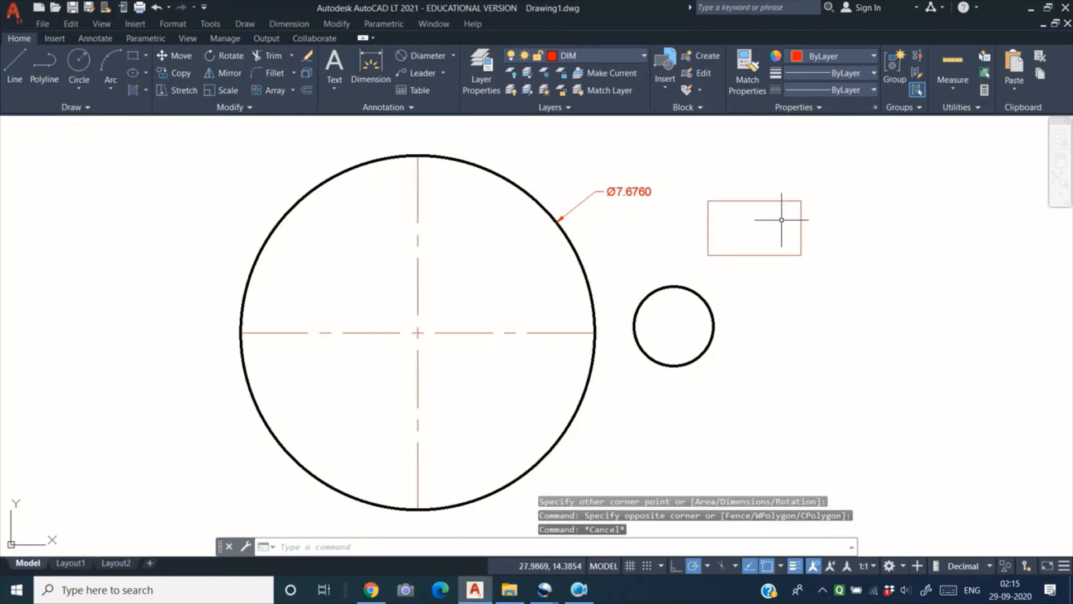
left_click(814, 264)
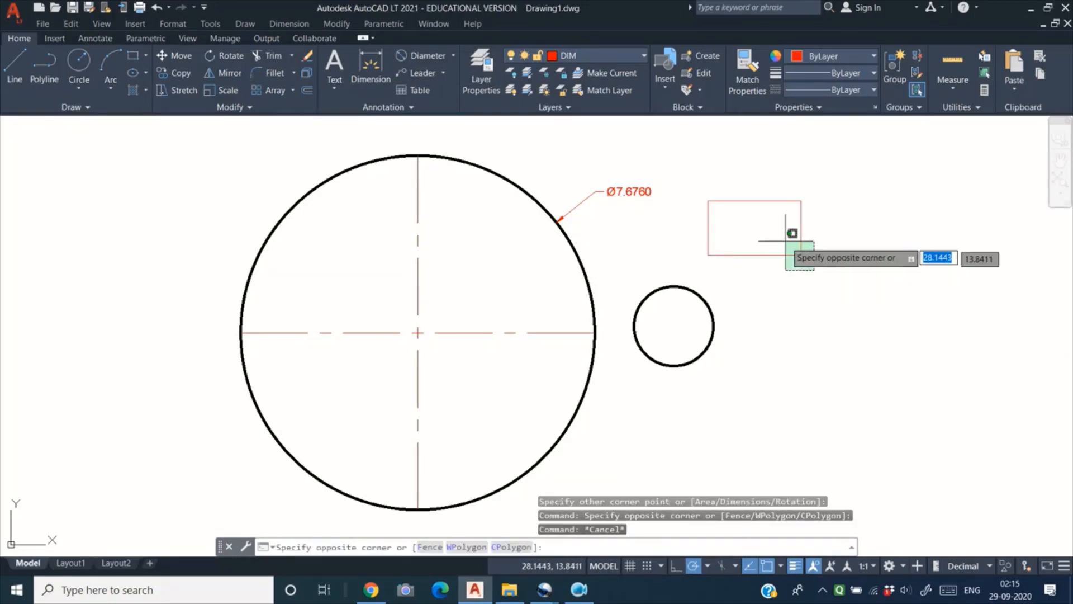
left_click(776, 233)
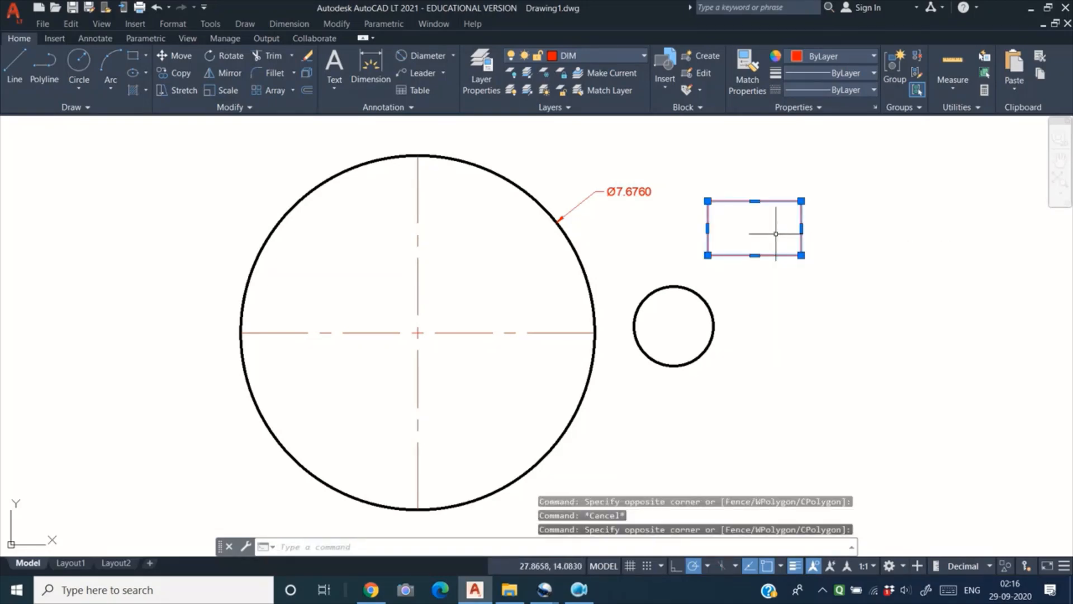
left_click(643, 55)
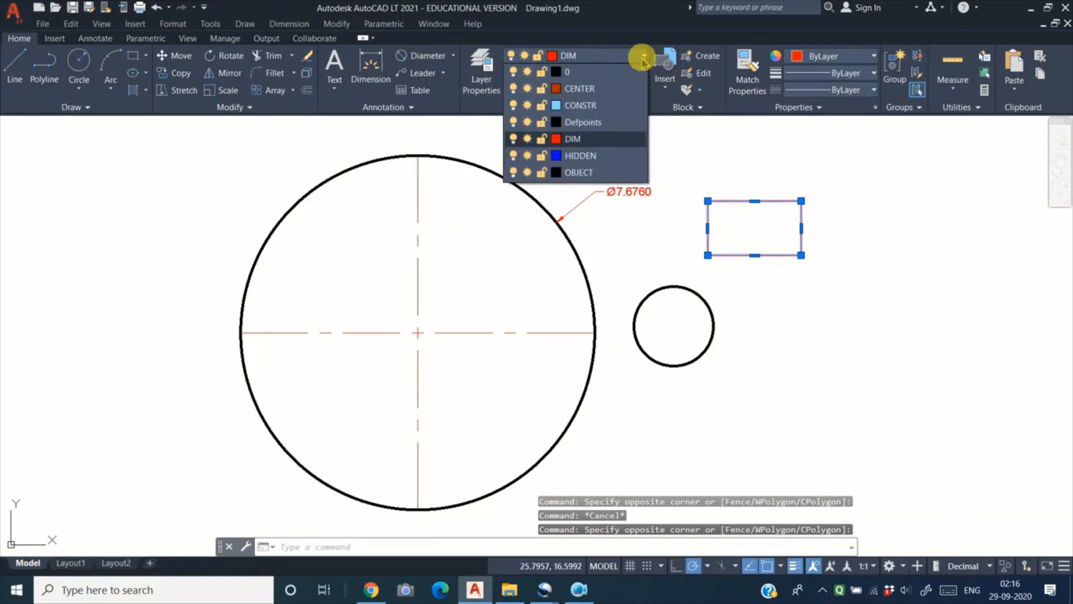
left_click(582, 172)
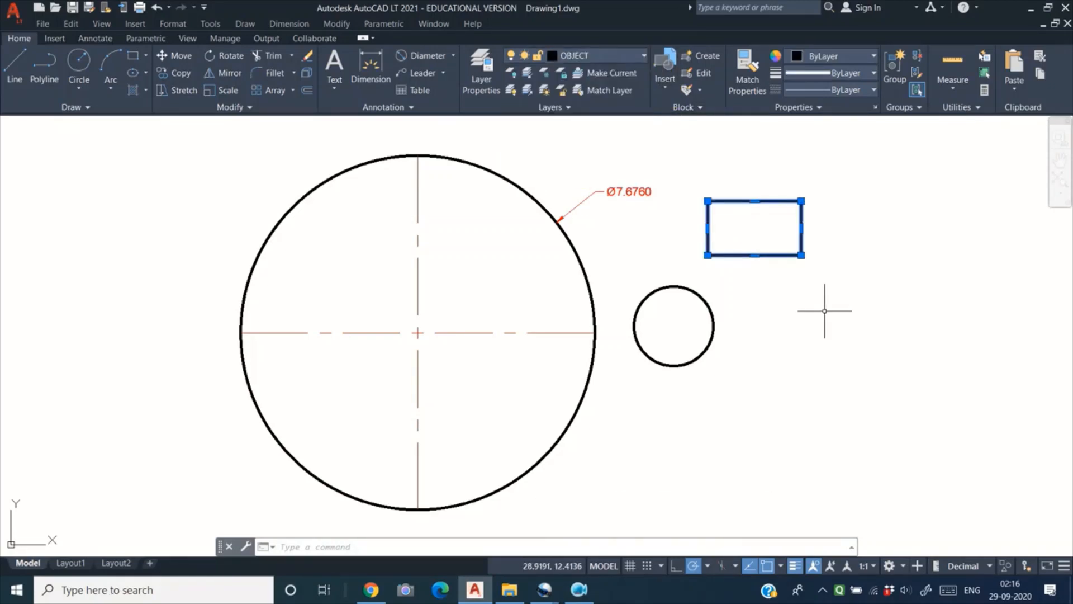
key("Escape")
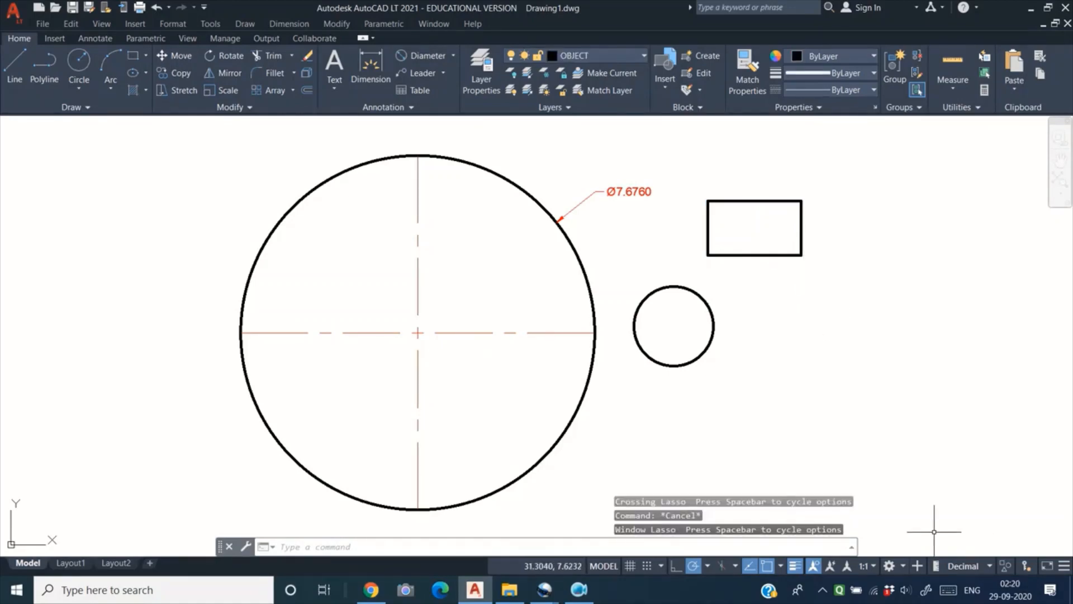
Erase all objects in the drawing, including the circles, center lines, dimension and rectangle
left_click(934, 532)
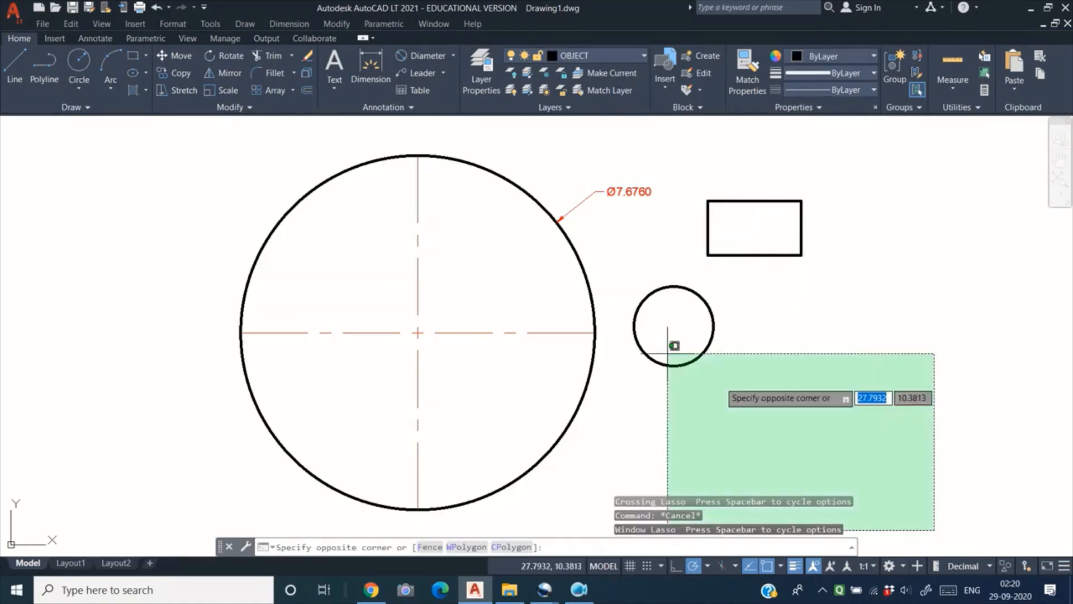
left_click(248, 140)
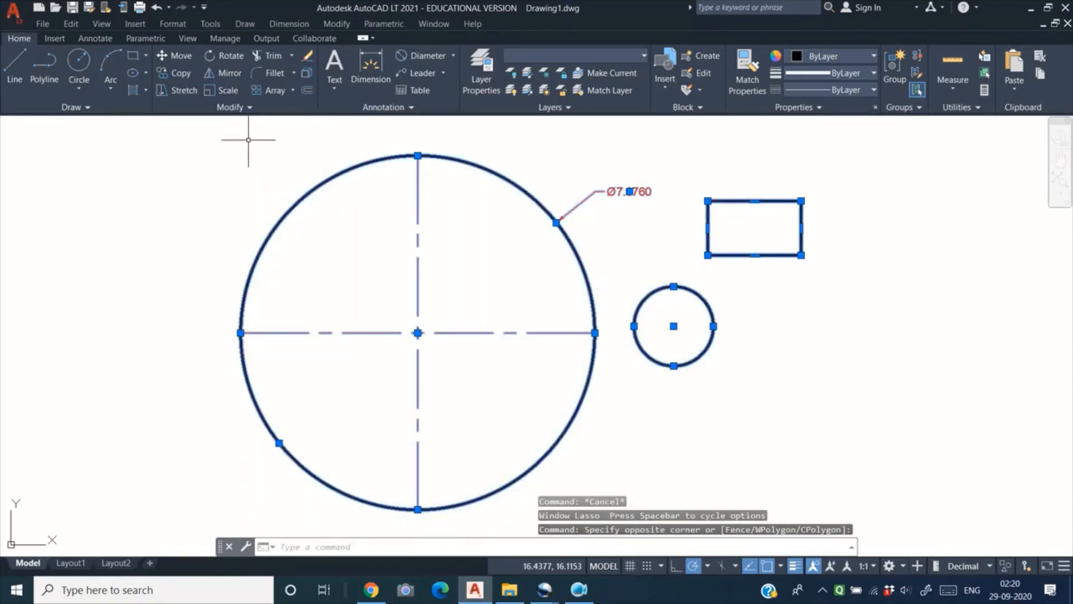
key("Delete")
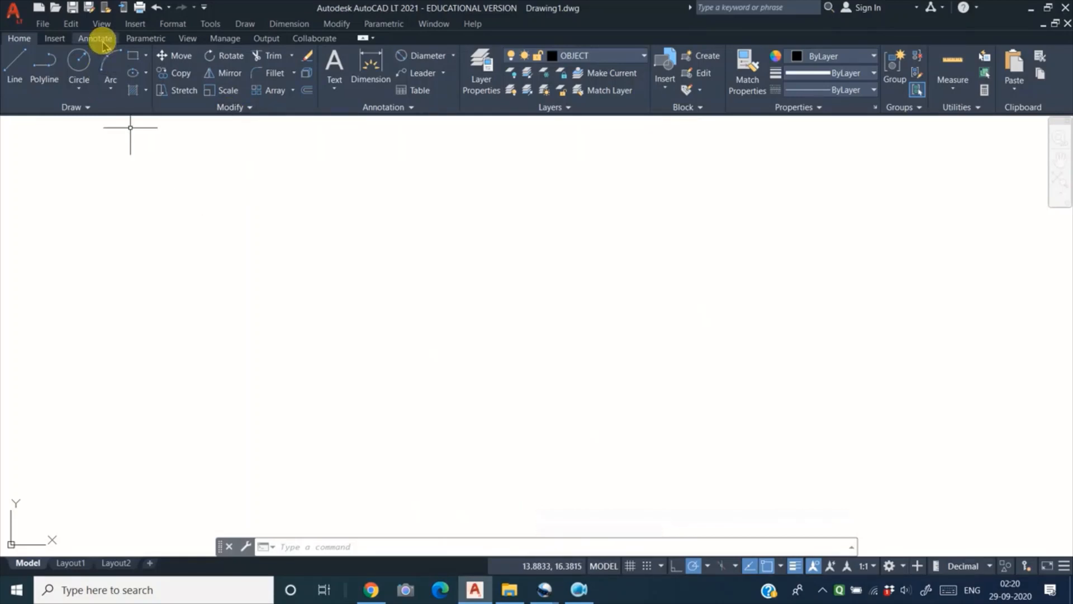
Modify the Standard text style to use the Times New Roman font with a height of 4.5, and apply it
left_click(97, 39)
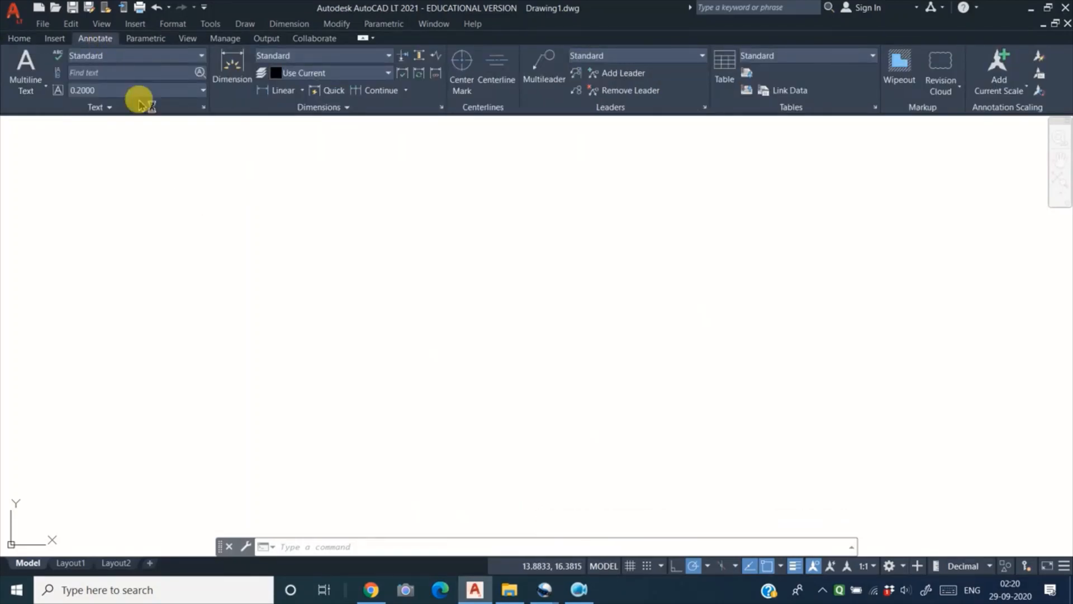
left_click(204, 110)
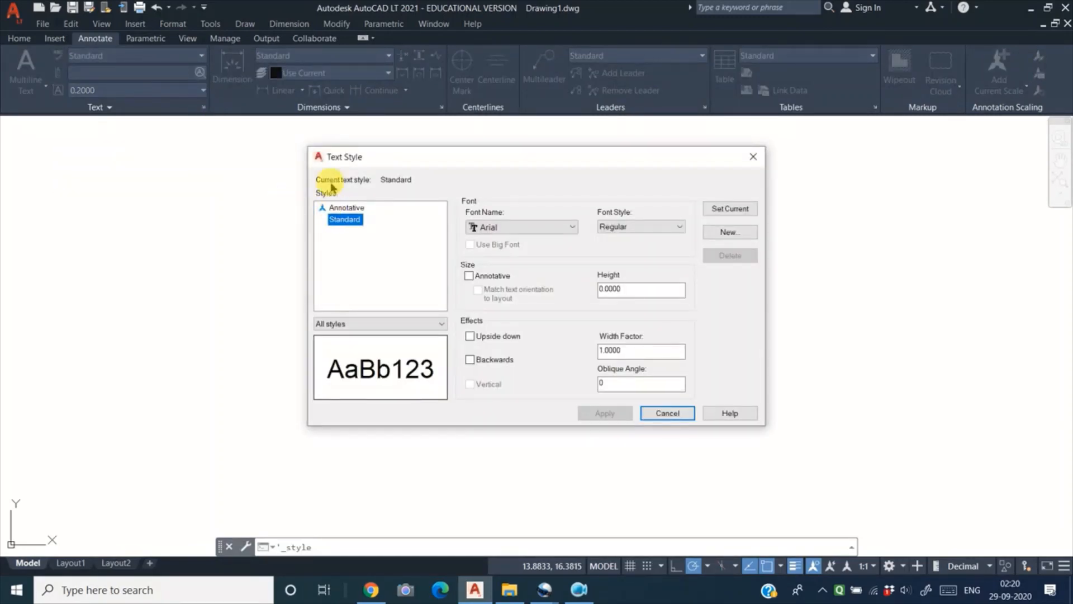
left_click(354, 223)
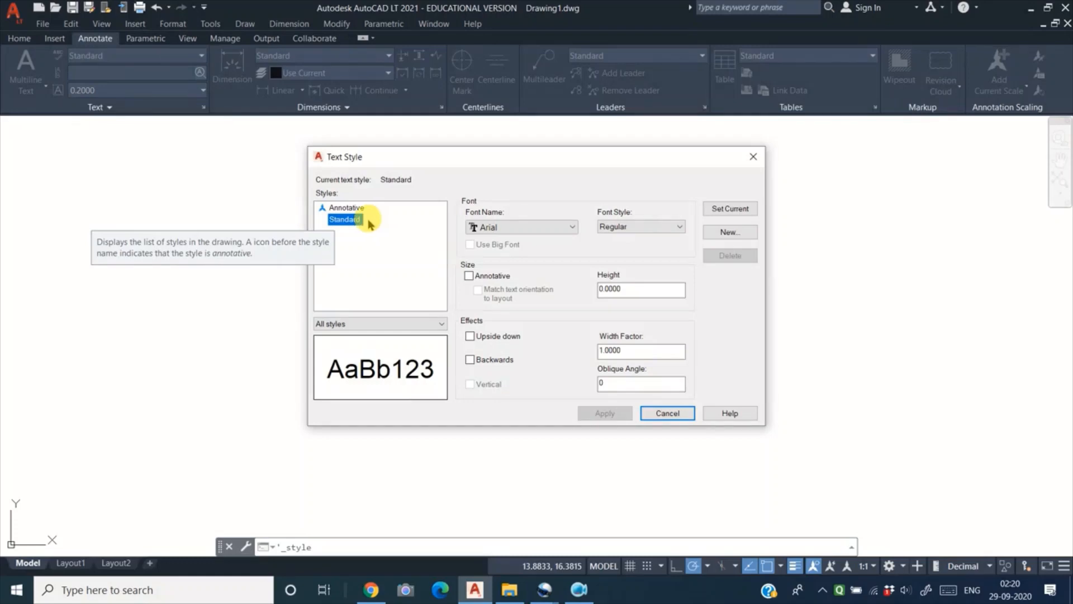
left_click(507, 229)
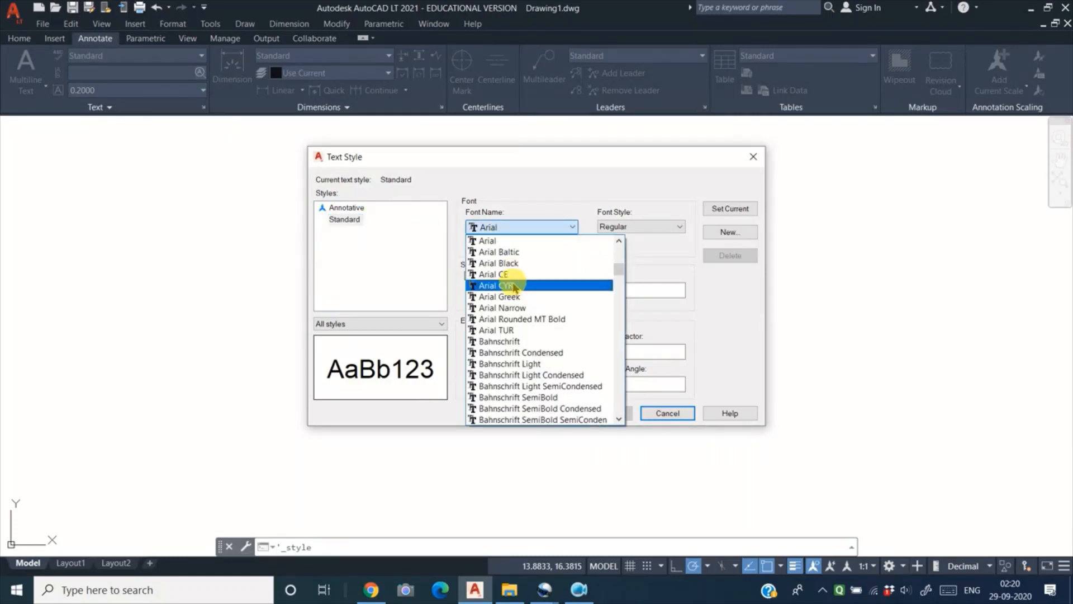
key("t")
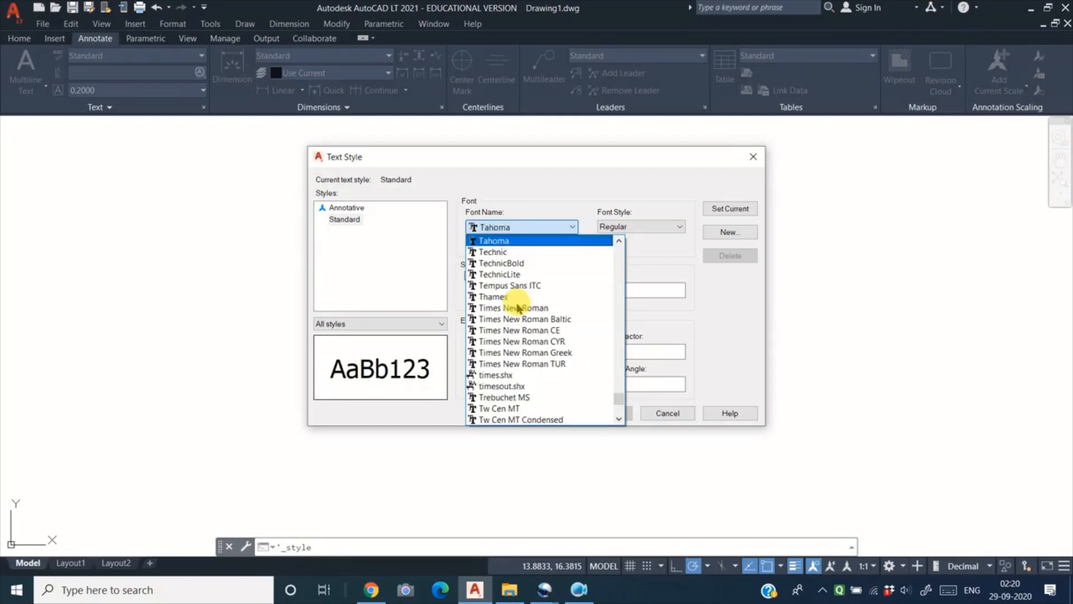
key("i")
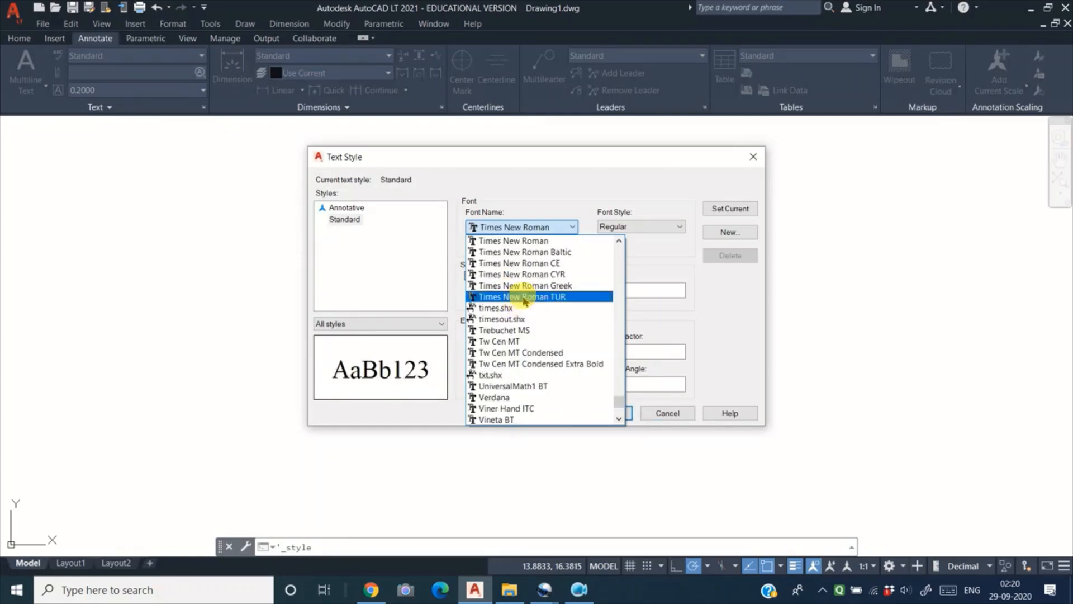
left_click(529, 242)
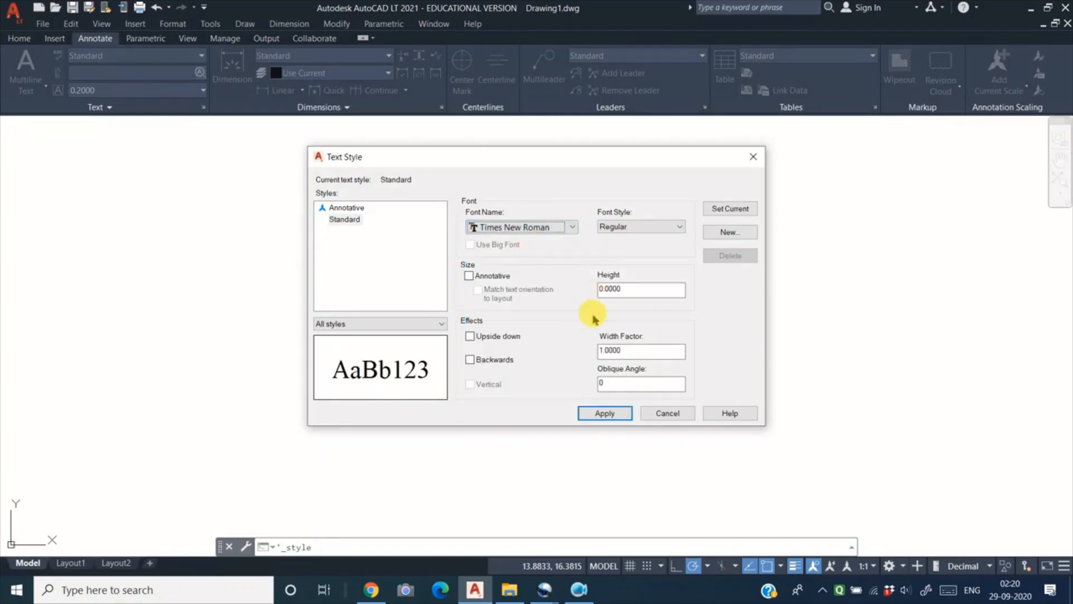
double_click(626, 289)
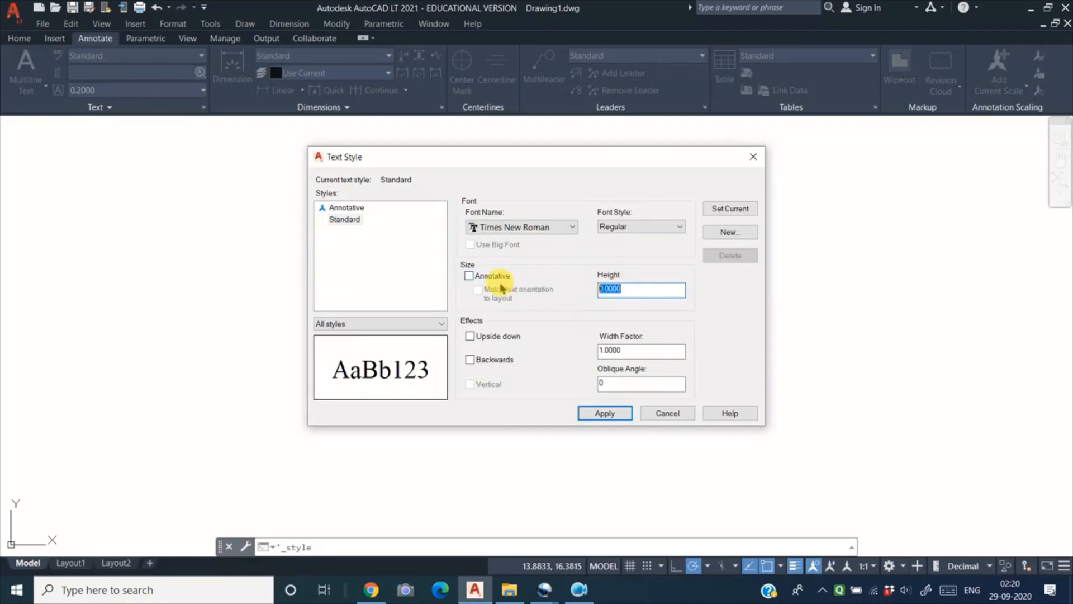
type("4.5")
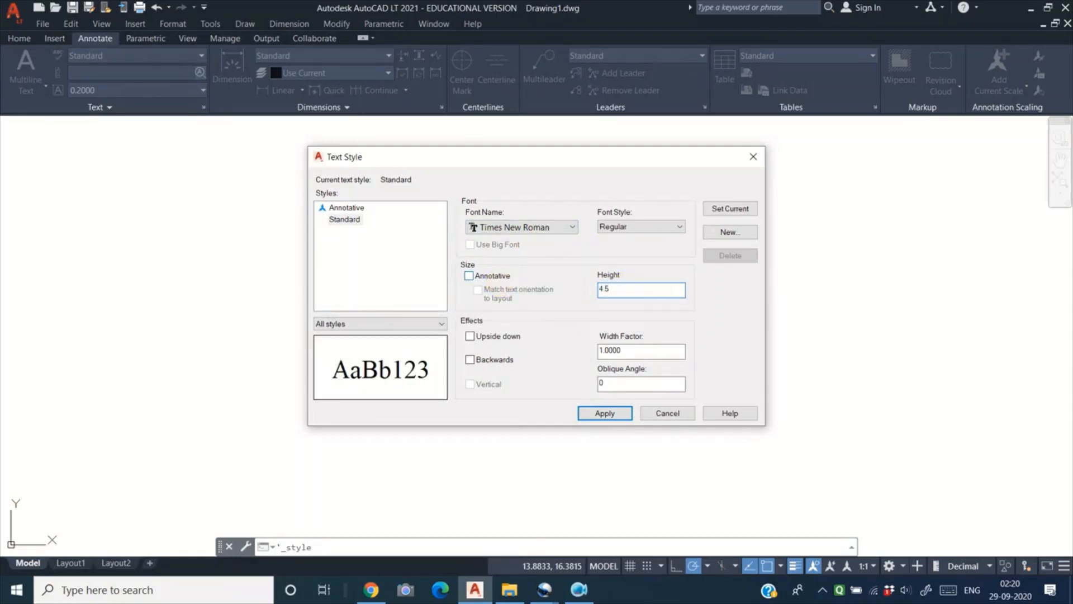
left_click(615, 412)
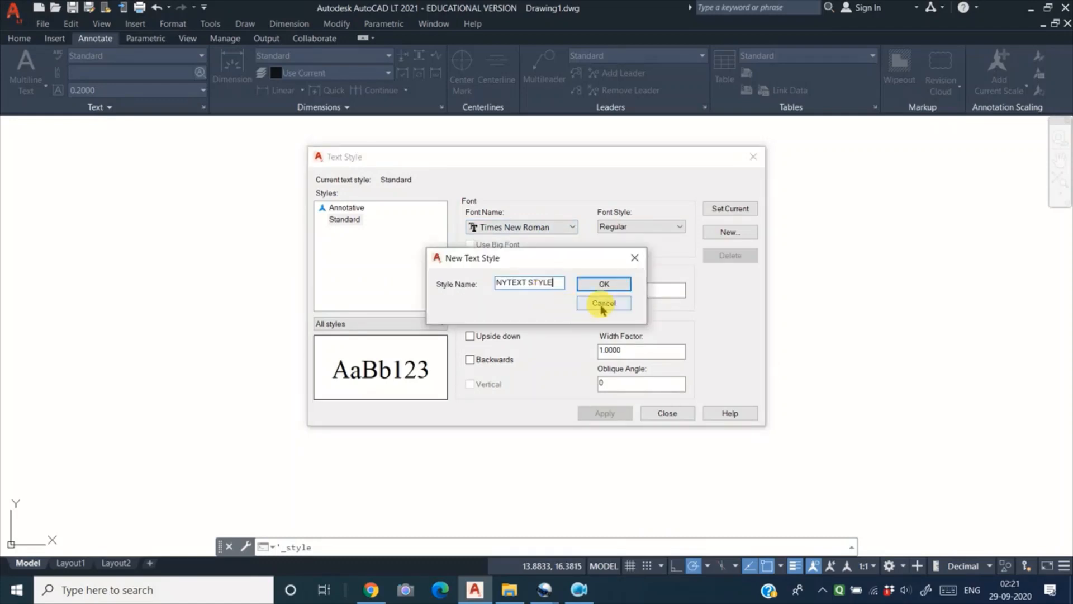
Discard the misspelled new style name and create a new text style named MY
left_click(603, 305)
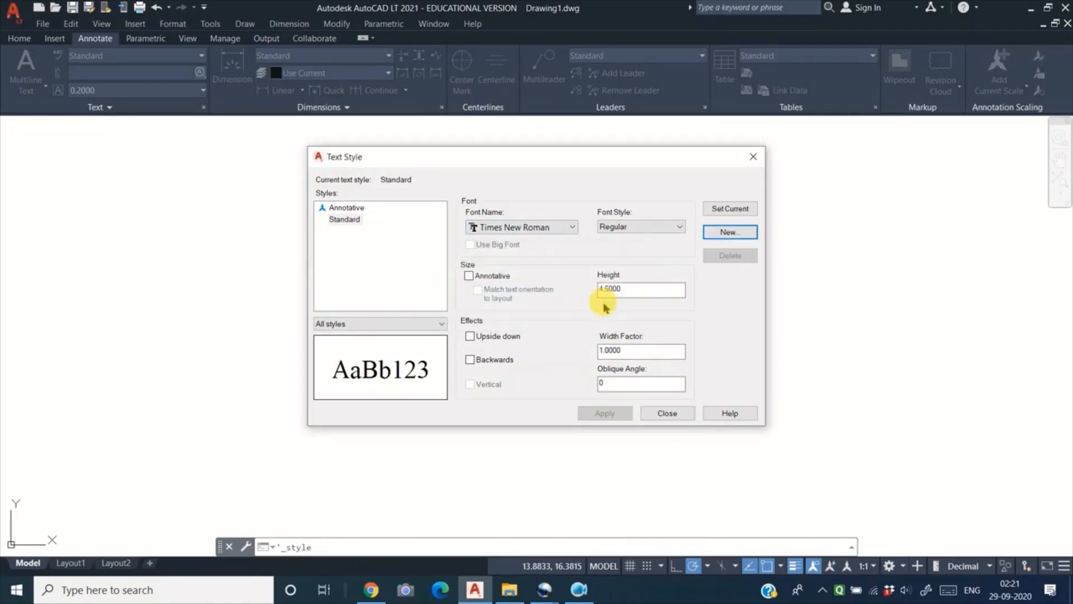
left_click(751, 237)
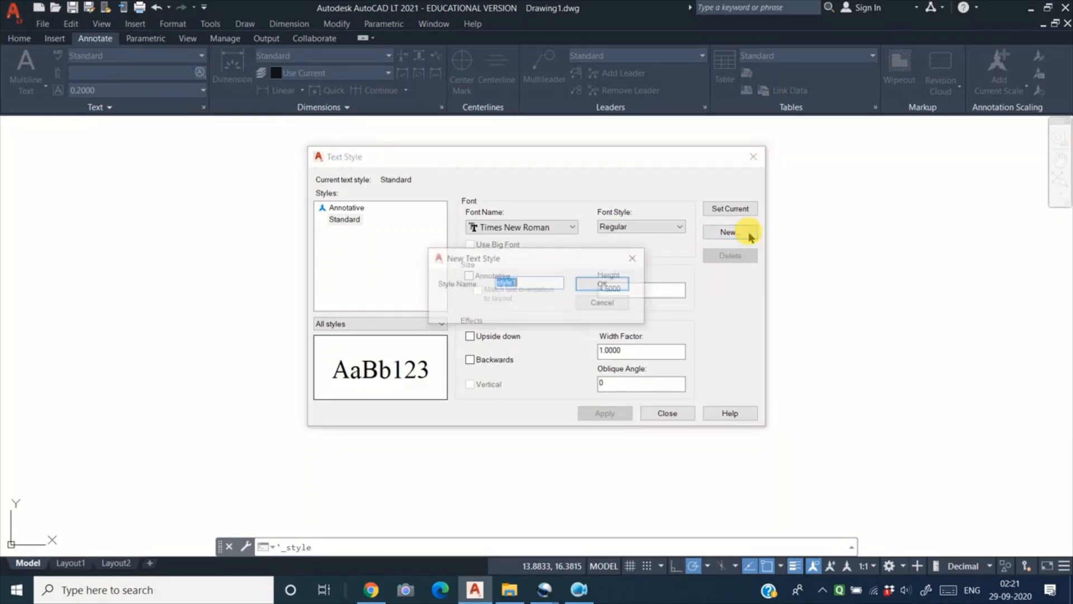
type("M")
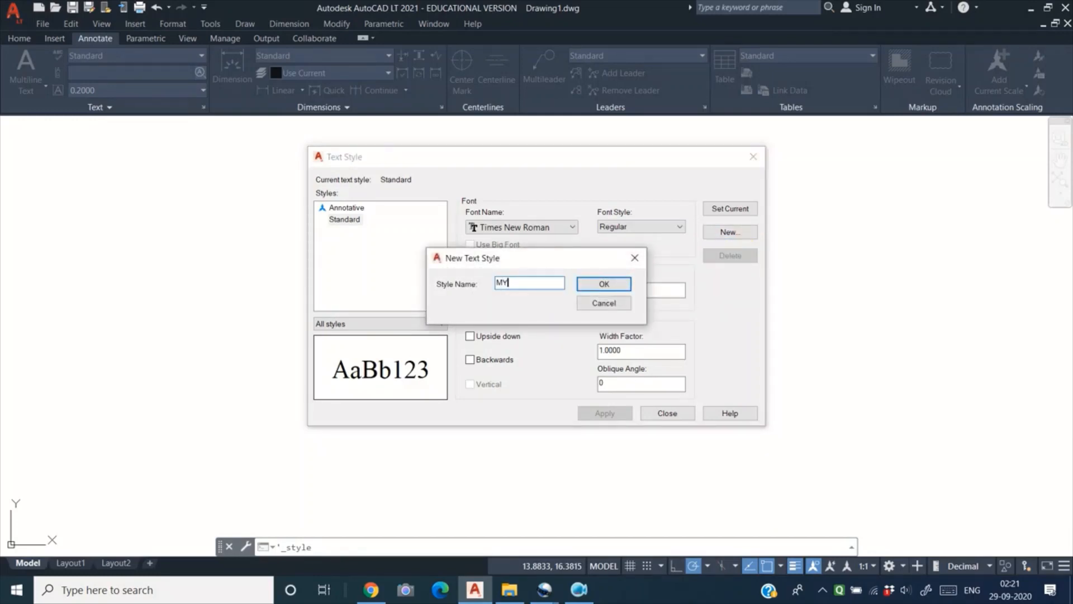
type("Y")
left_click(607, 284)
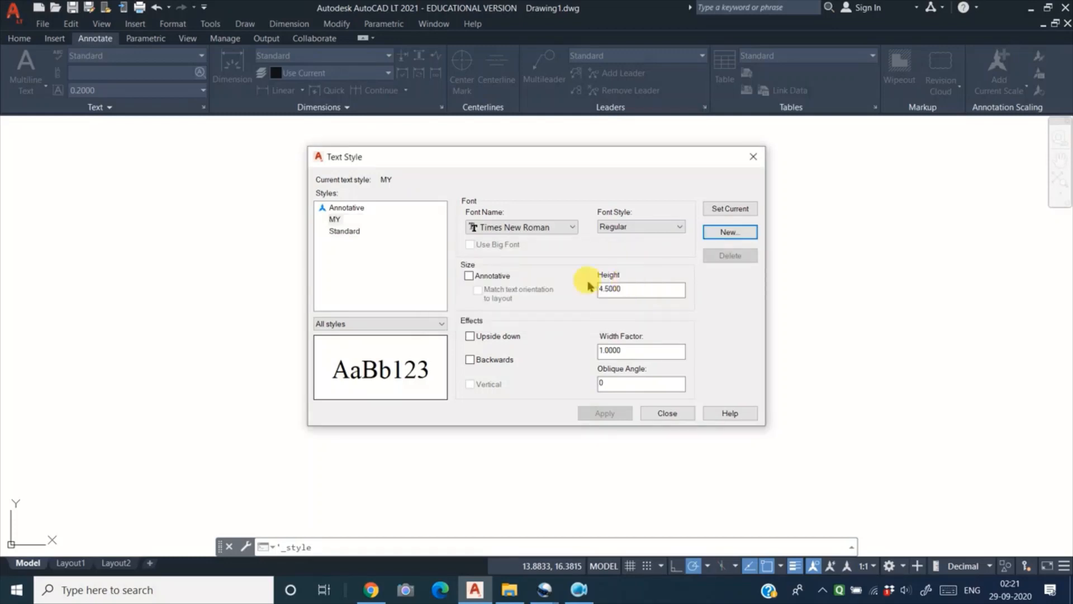
Set the MY text style's font to simplex.shx and its height to 6, and apply the changes
left_click(538, 228)
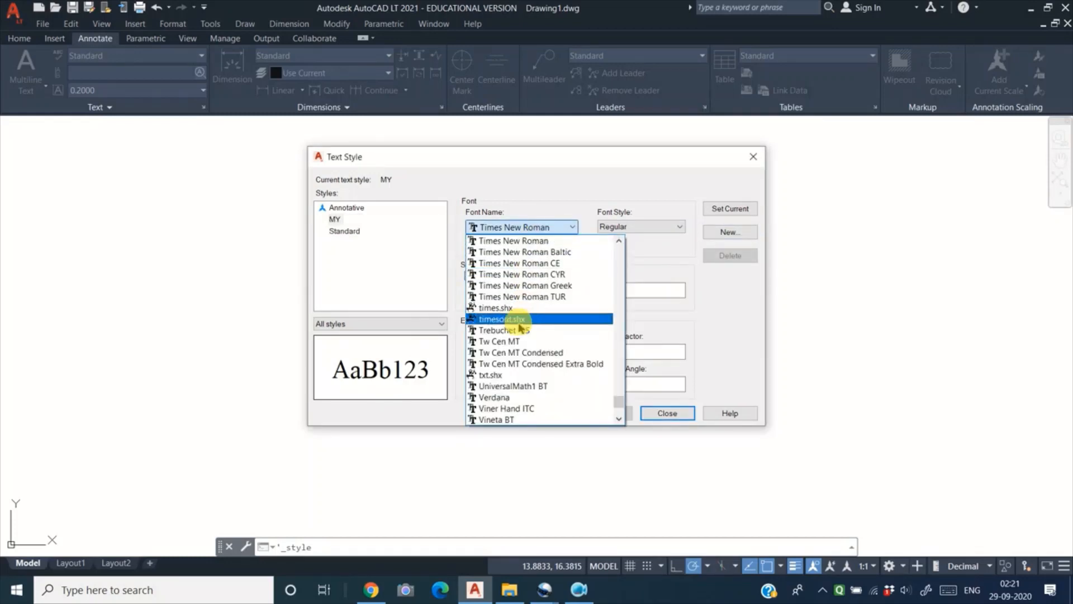
scroll(514, 288, "up", 12)
left_click(501, 263)
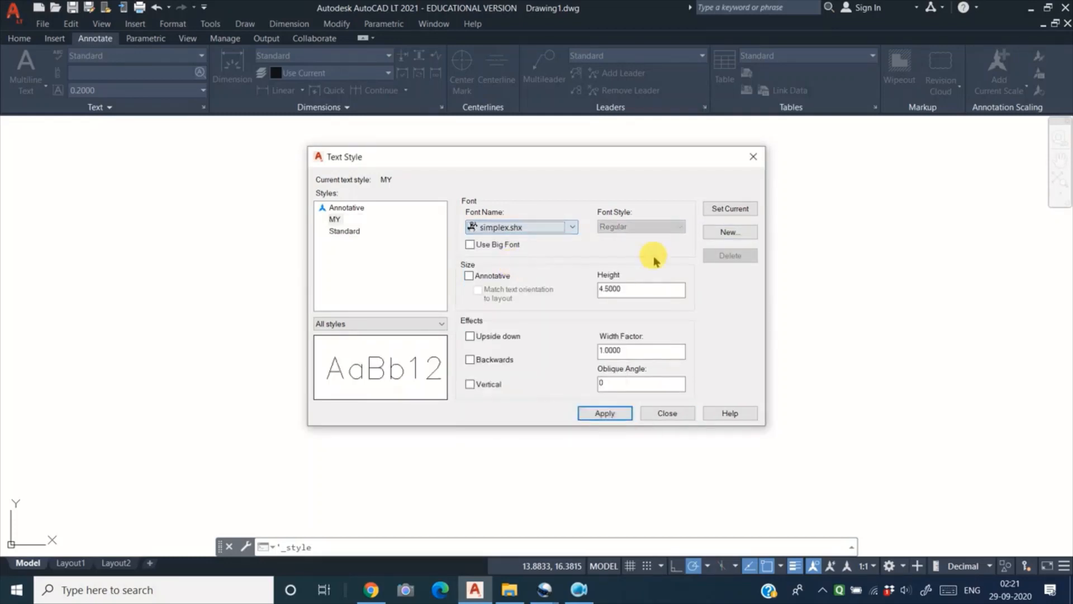
left_click_drag(631, 289, 544, 290)
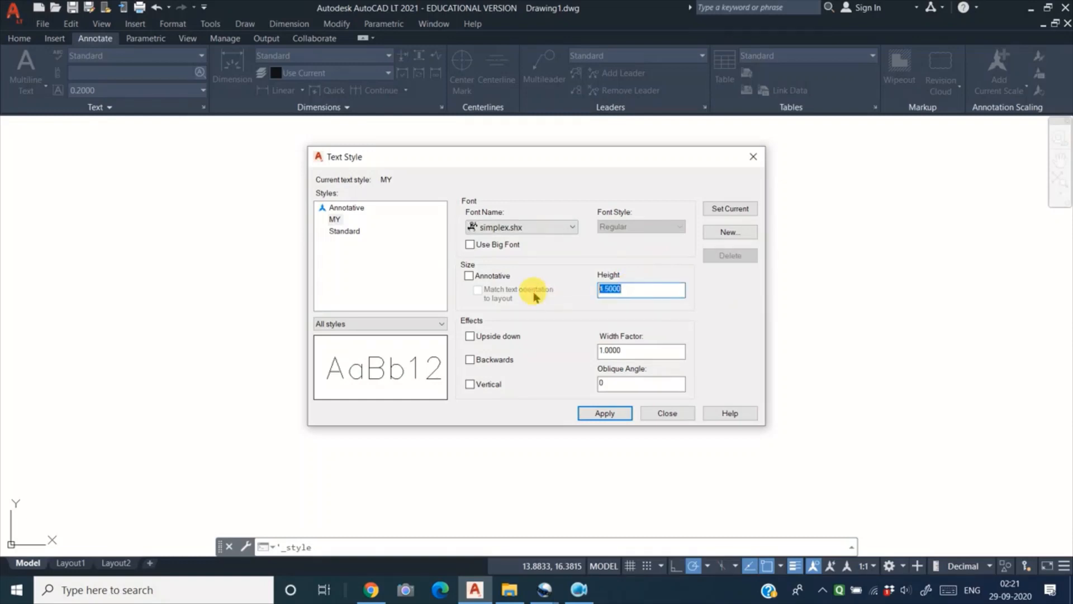
type("6")
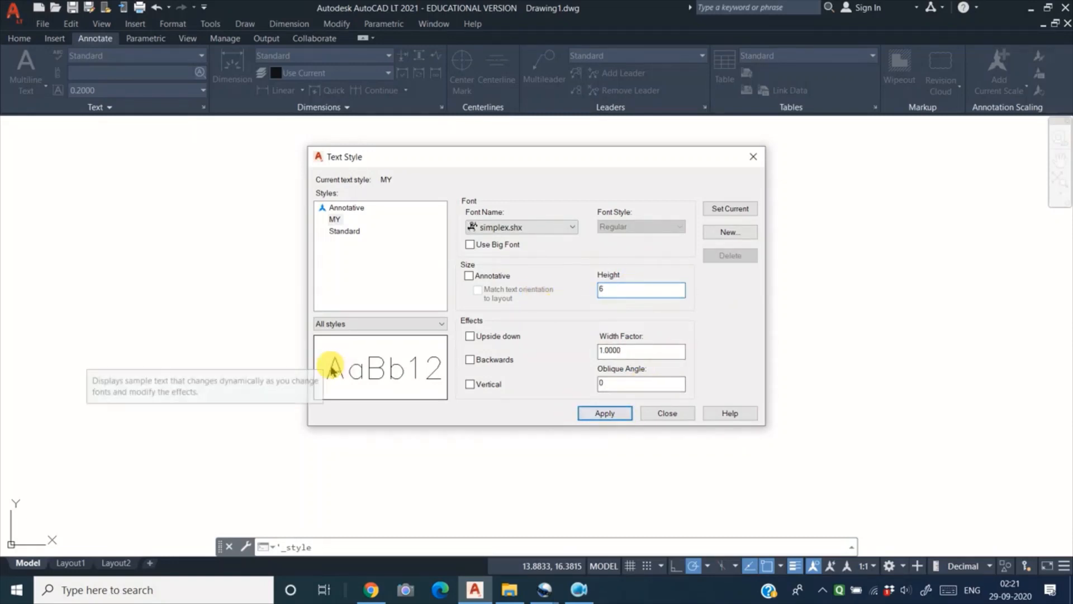
left_click(618, 414)
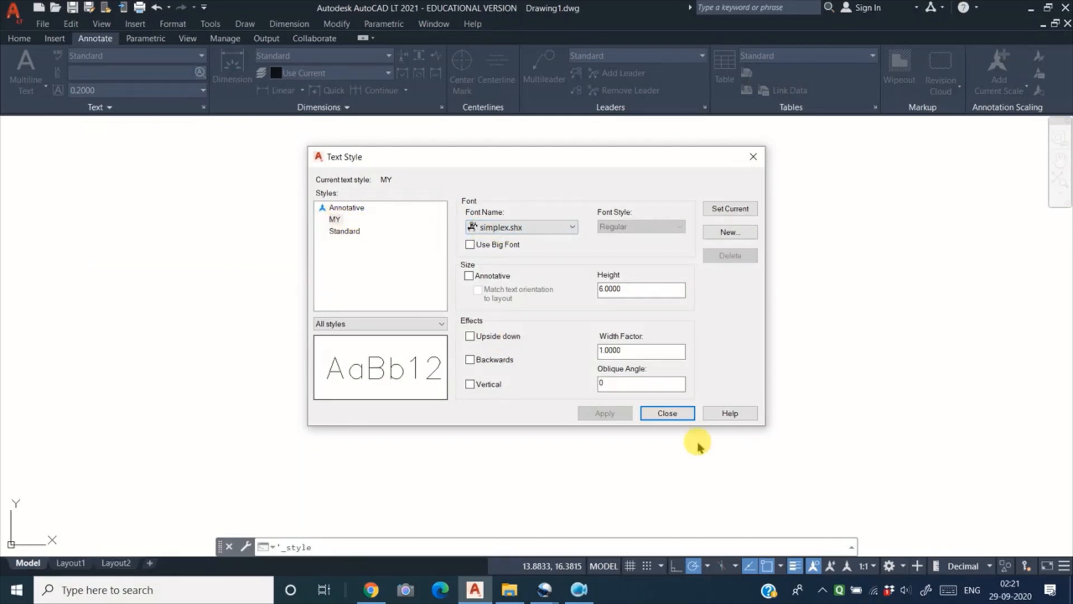
Close the text style settings and set the Standard dimension style's extension lines to offset 2 from origin and extend 3 beyond dimension lines
left_click(669, 414)
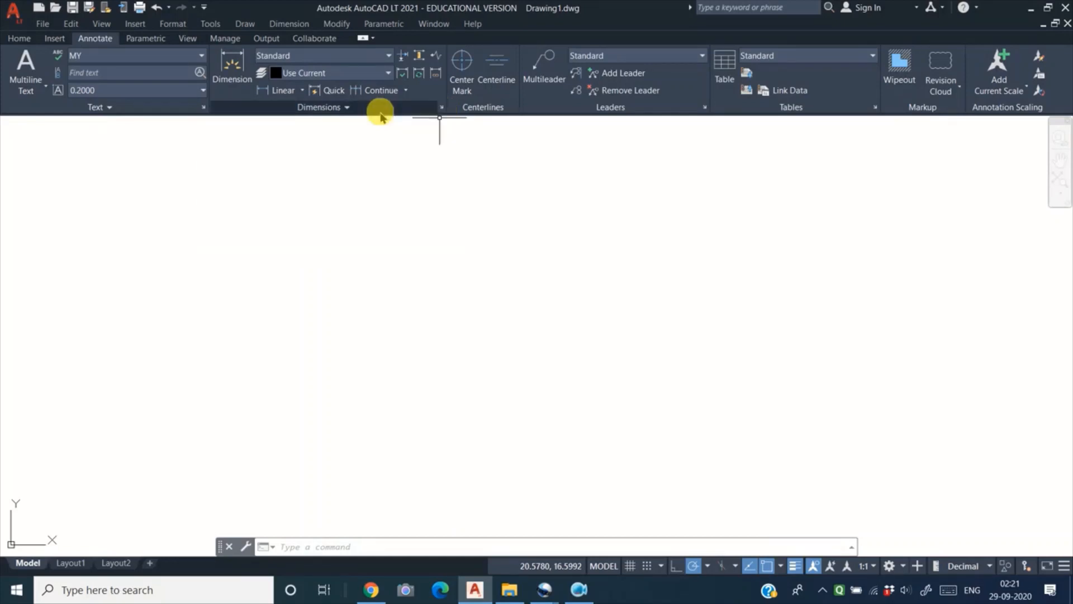
left_click(442, 108)
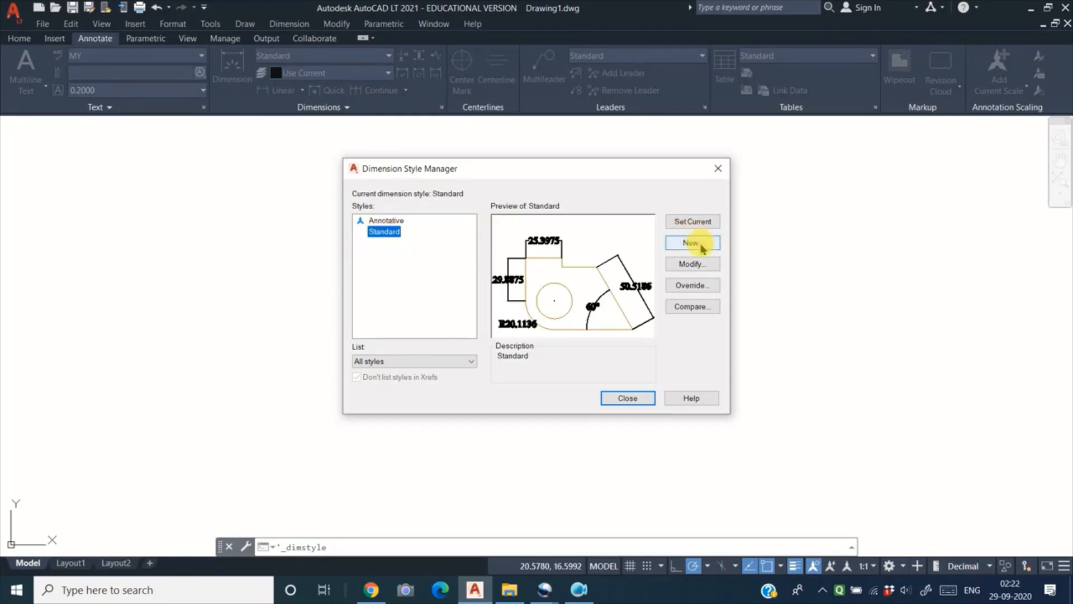
left_click(687, 264)
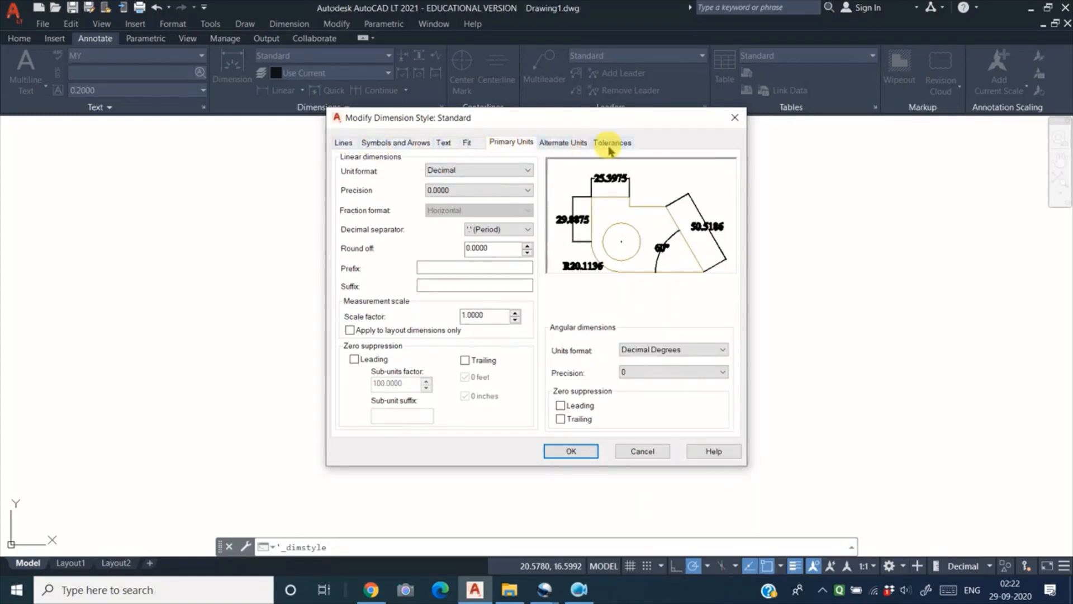
left_click(345, 143)
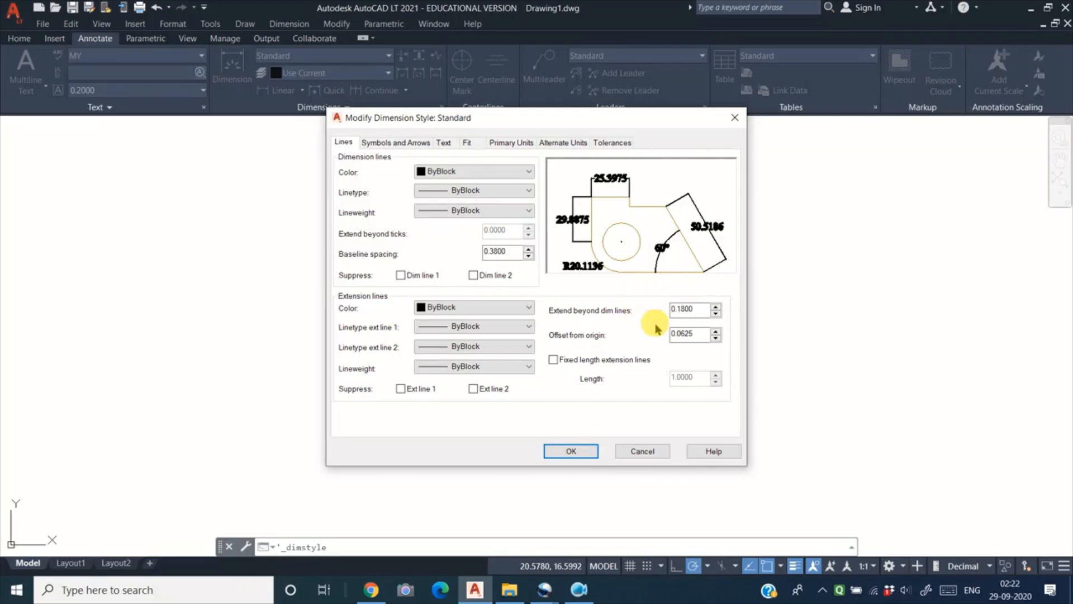
double_click(697, 335)
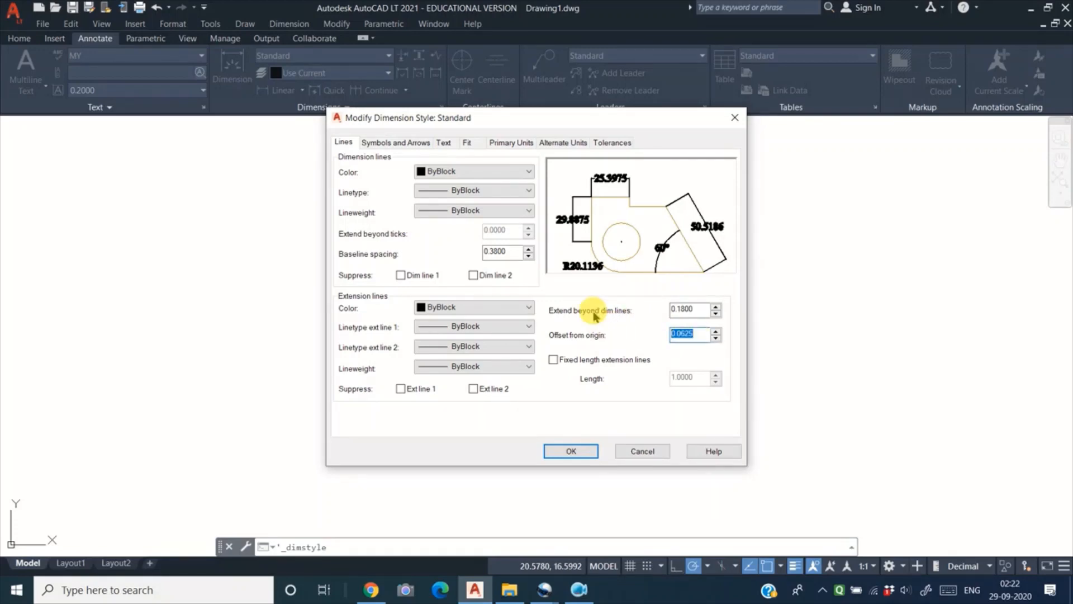
type("2")
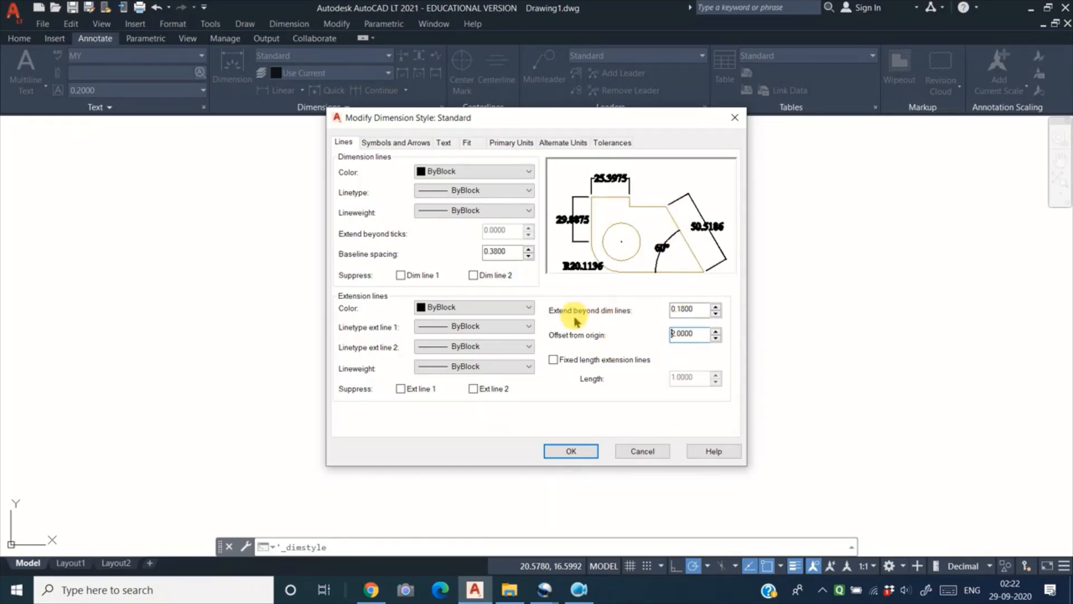
double_click(682, 308)
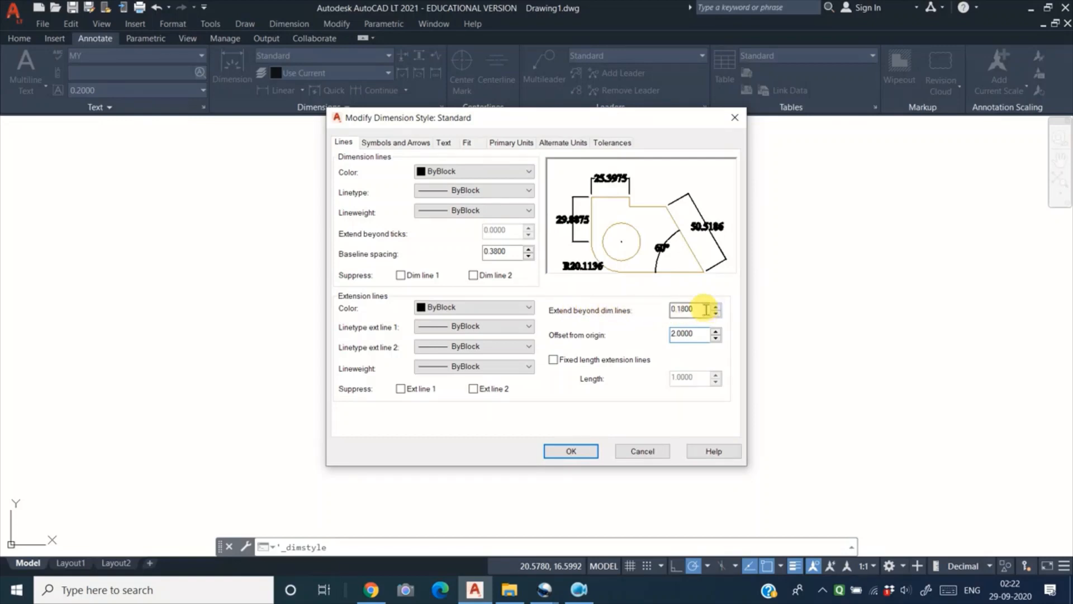
type("3")
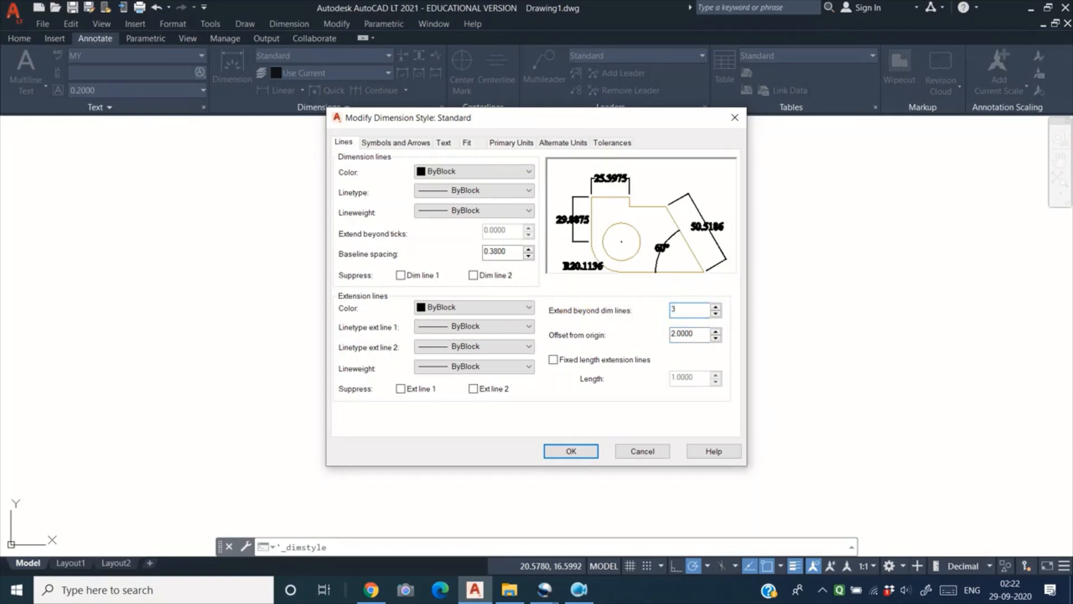
key("Return")
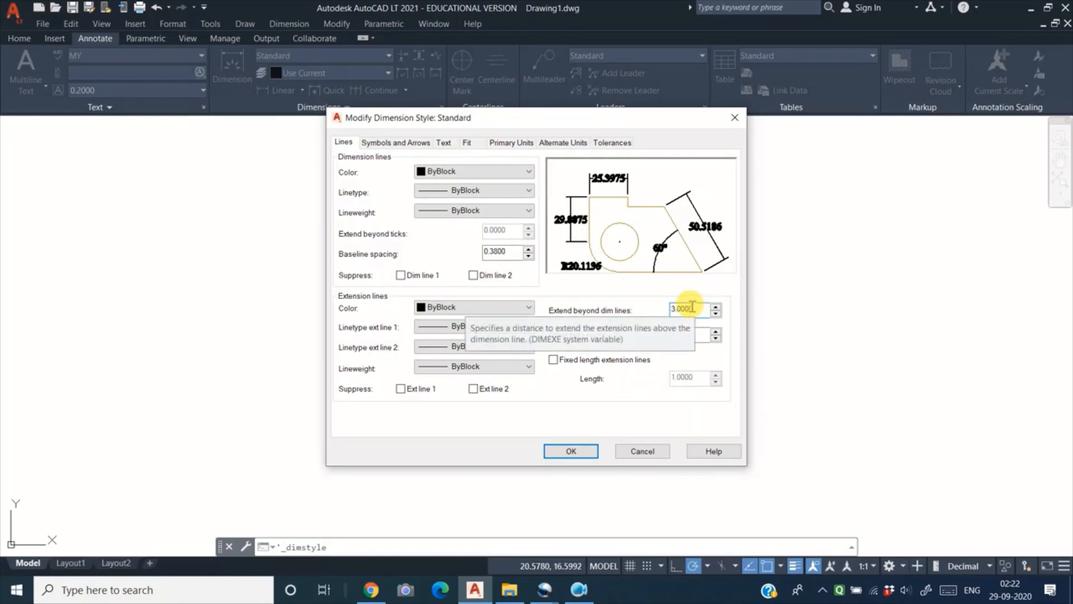
Set the Standard dimension style's arrow size to 4 and its center mark size to 2.5
left_click(406, 146)
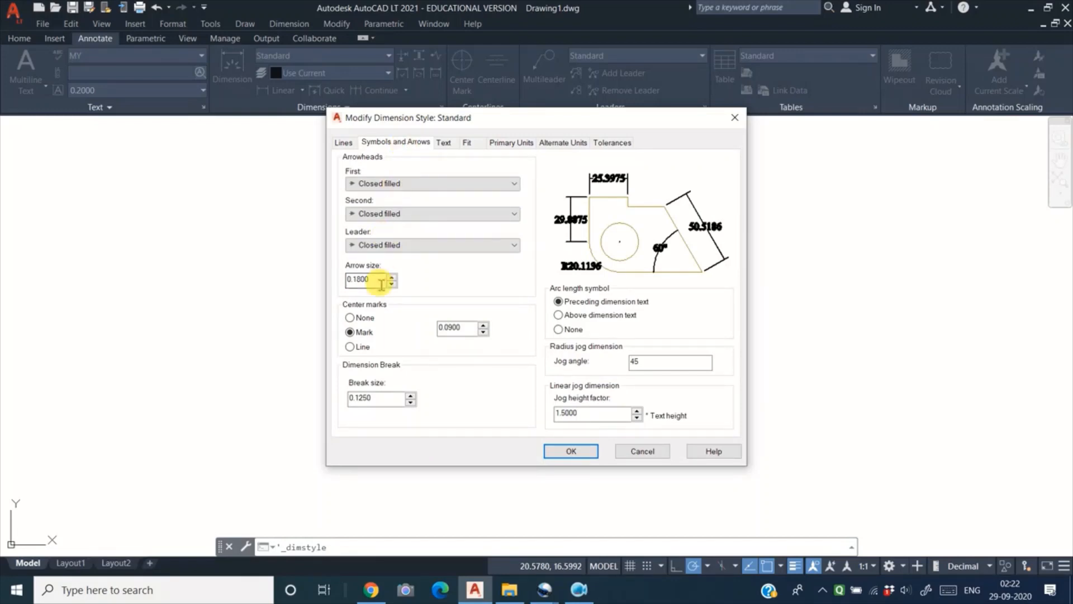
left_click_drag(386, 286, 235, 284)
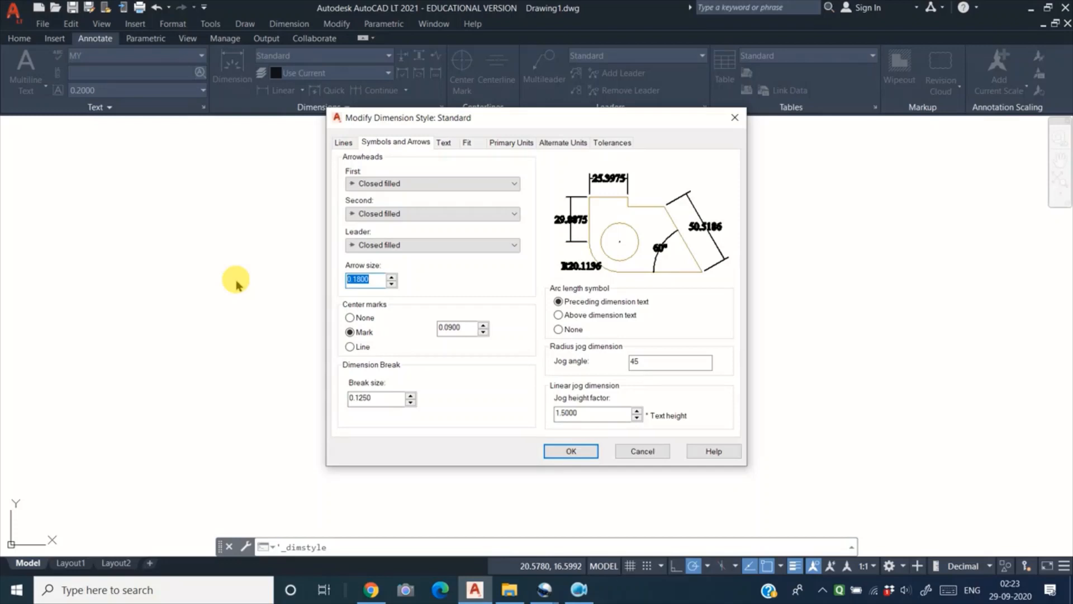
type("4")
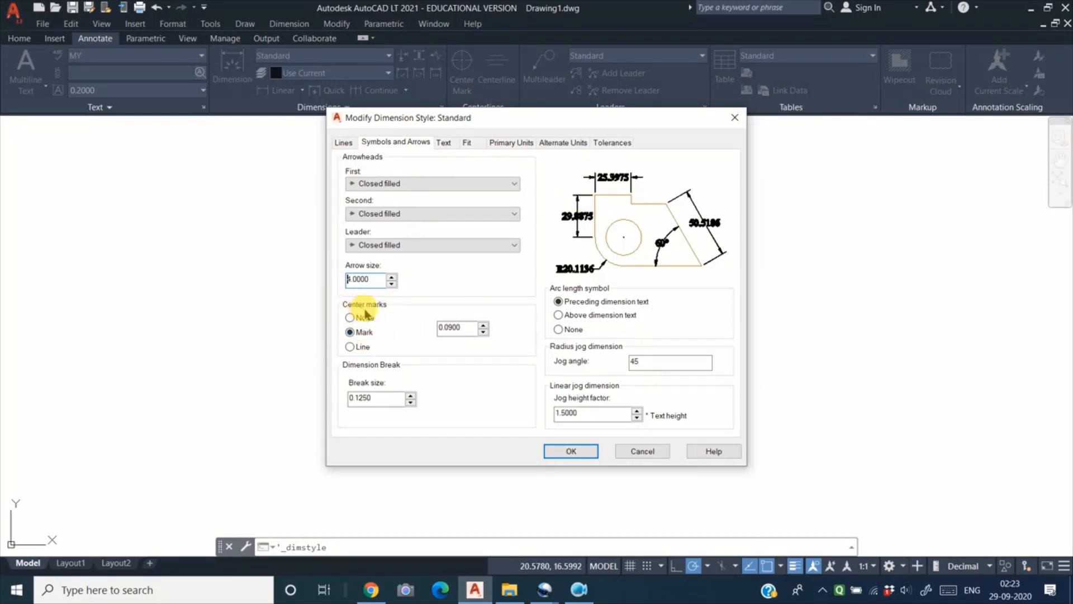
double_click(448, 328)
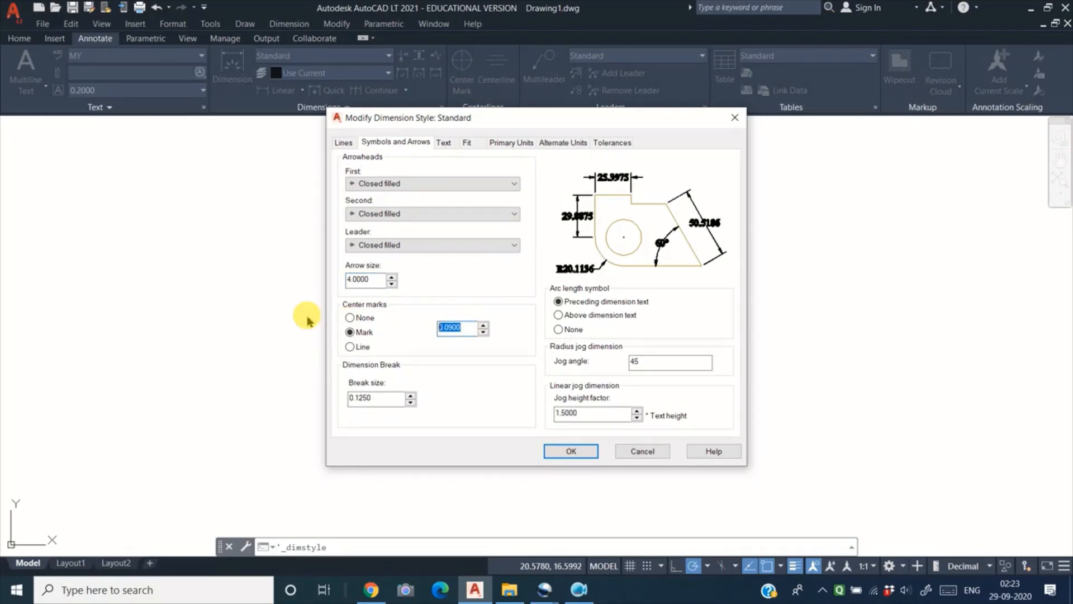
type("2")
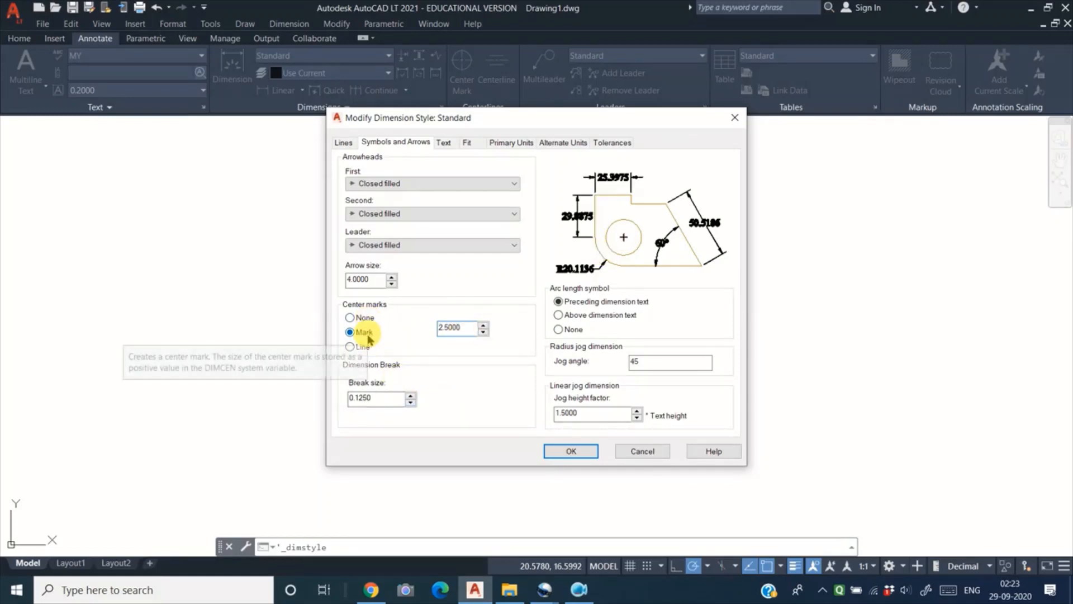
Choose Standard as the text style for the dimension text
left_click(443, 144)
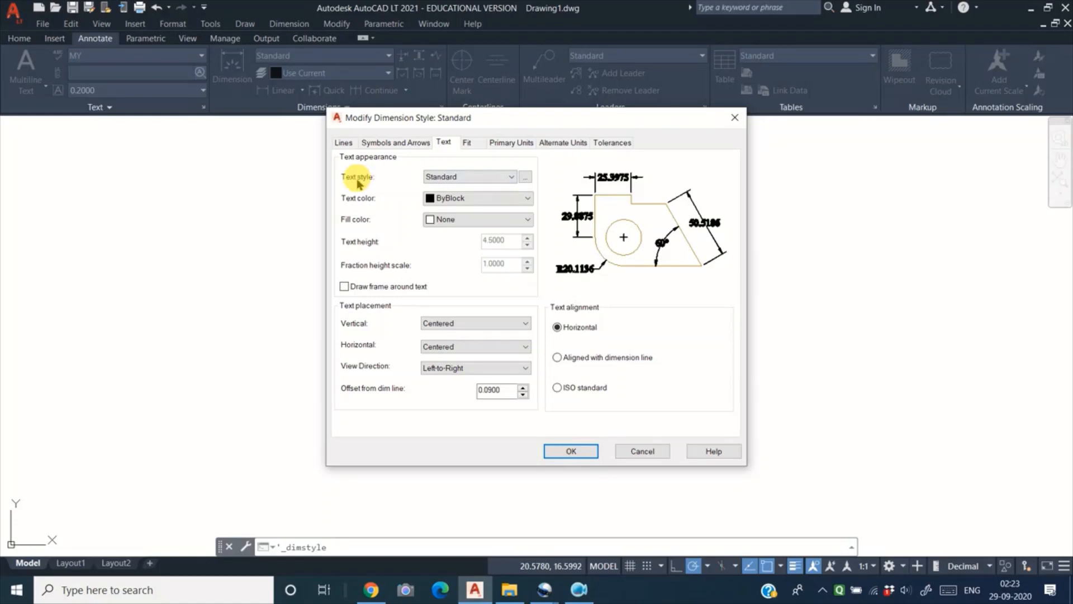
left_click(511, 179)
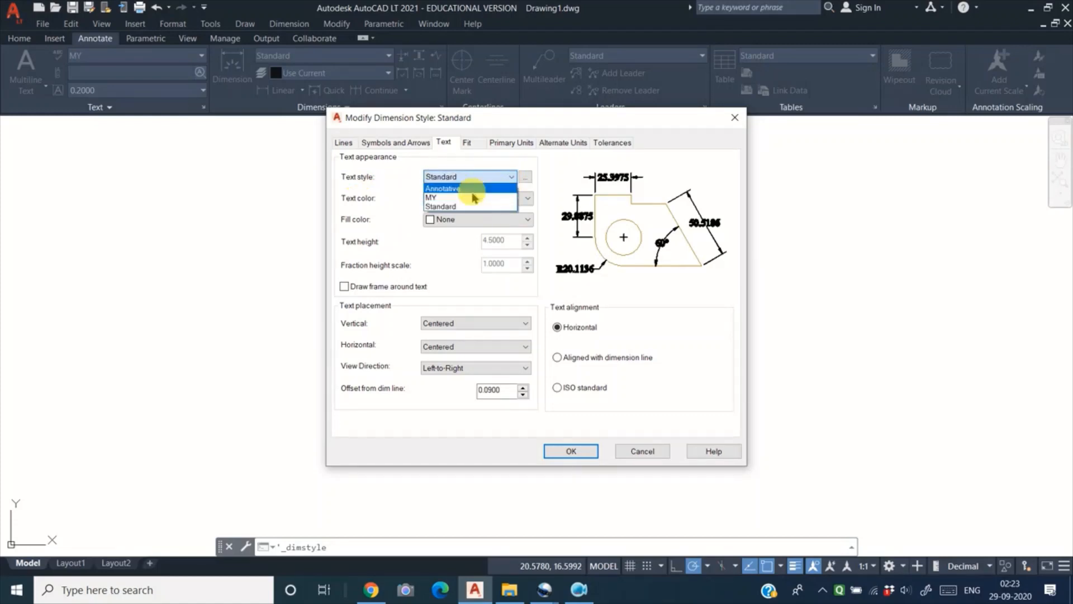
left_click(444, 207)
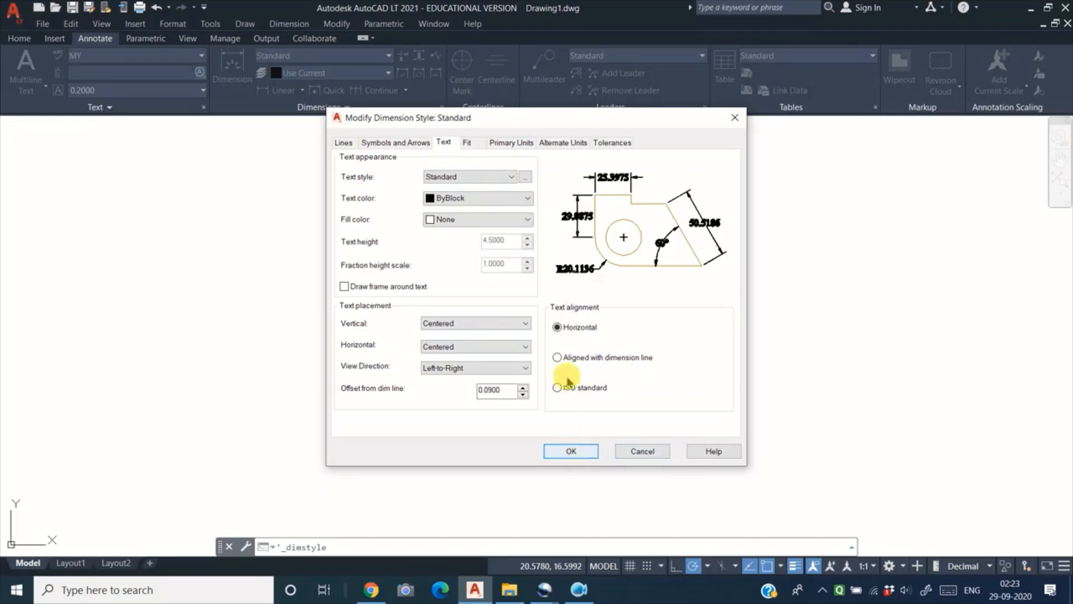
Set the linear dimension precision to 0, accept the Standard dimension style changes and close the Dimension Style Manager
left_click(503, 143)
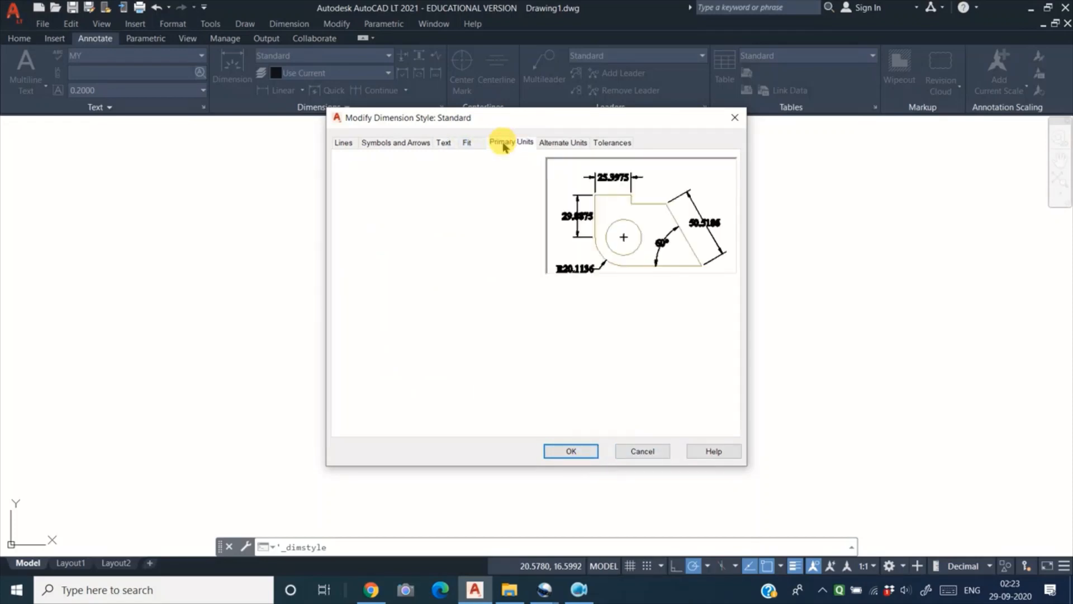
double_click(478, 249)
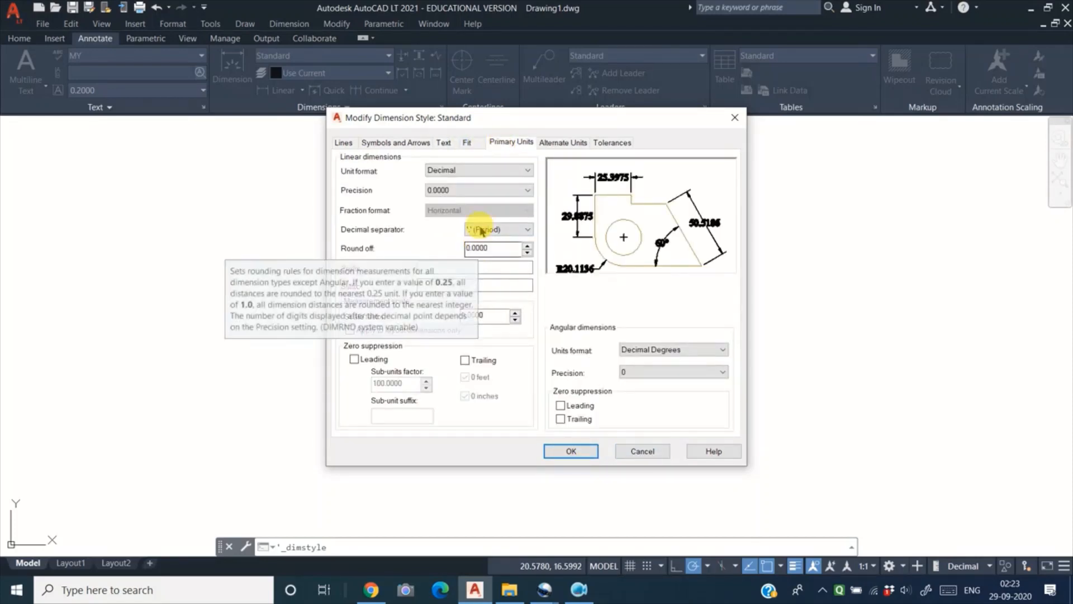
left_click(505, 192)
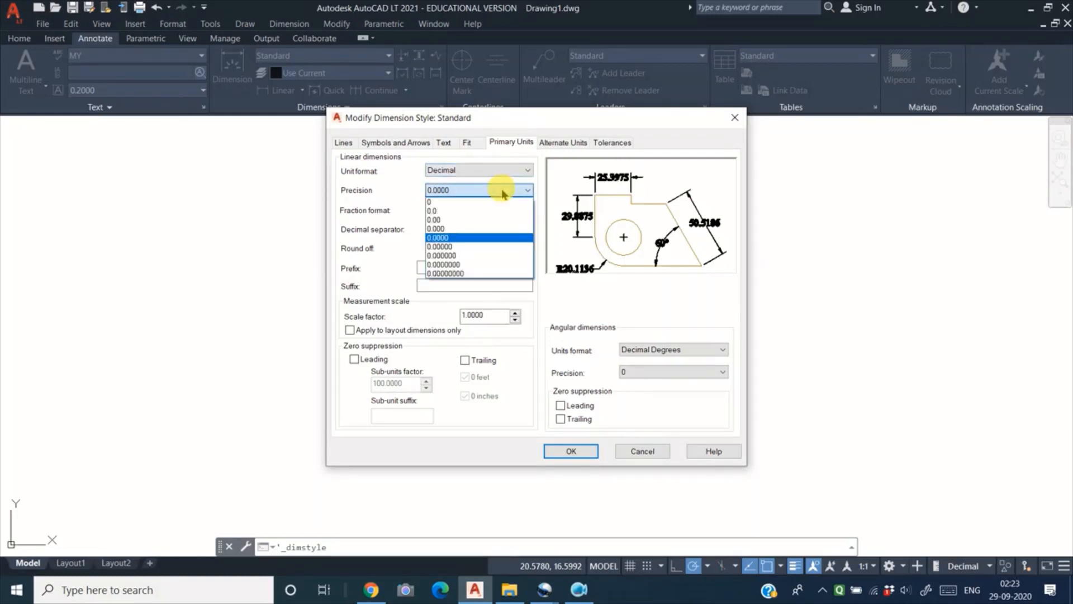
left_click(437, 203)
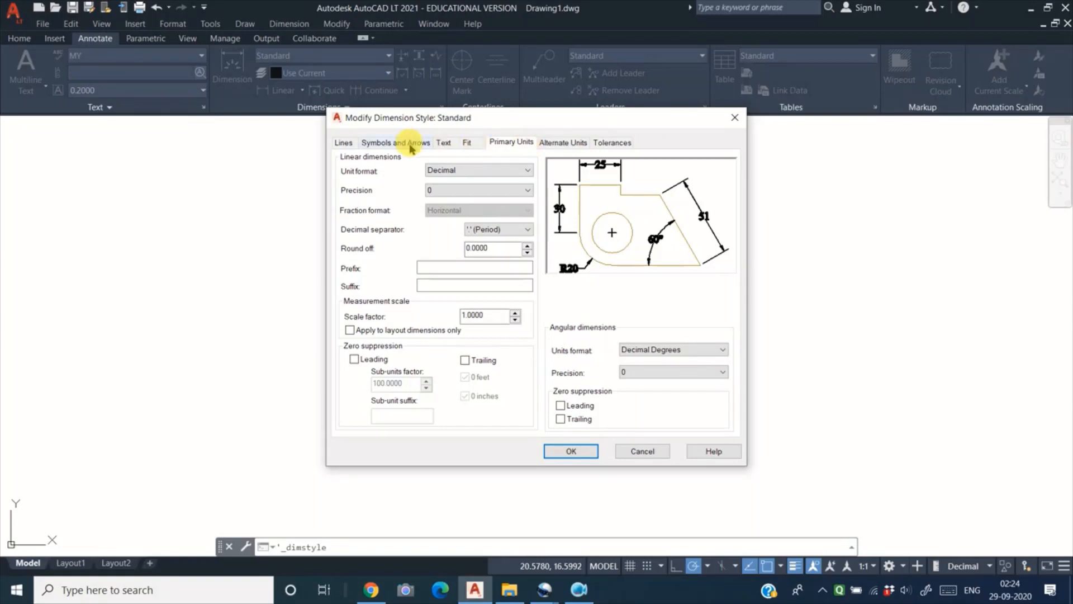
left_click(585, 452)
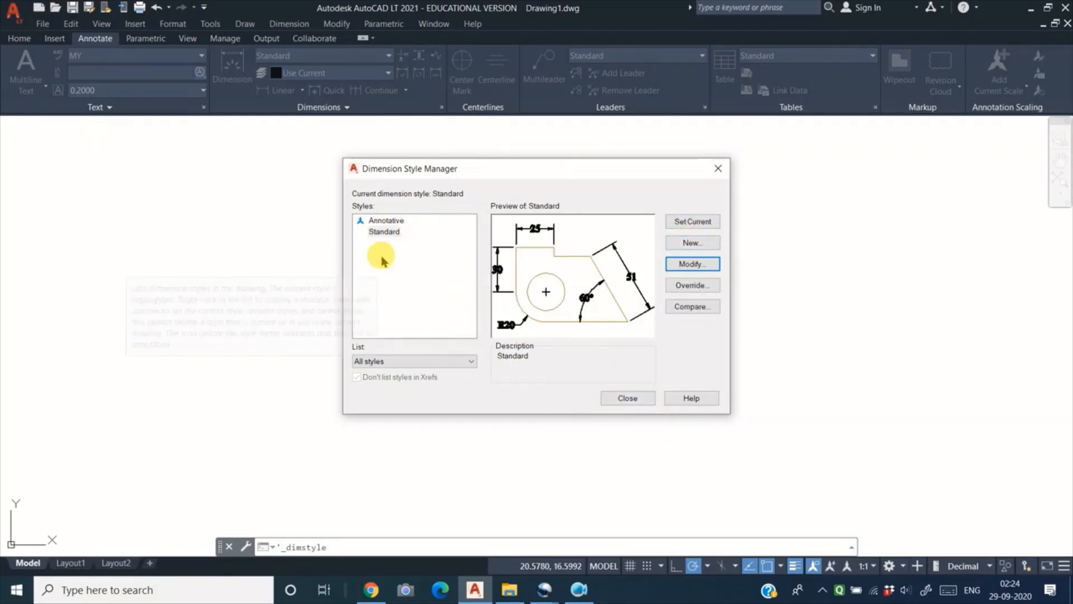
left_click(391, 231)
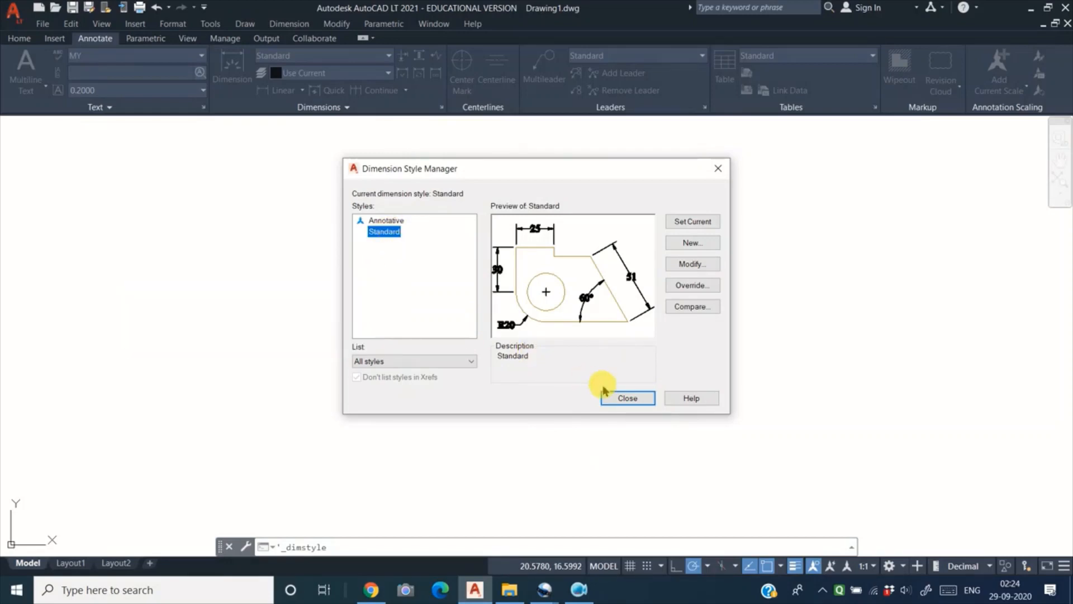
left_click(628, 398)
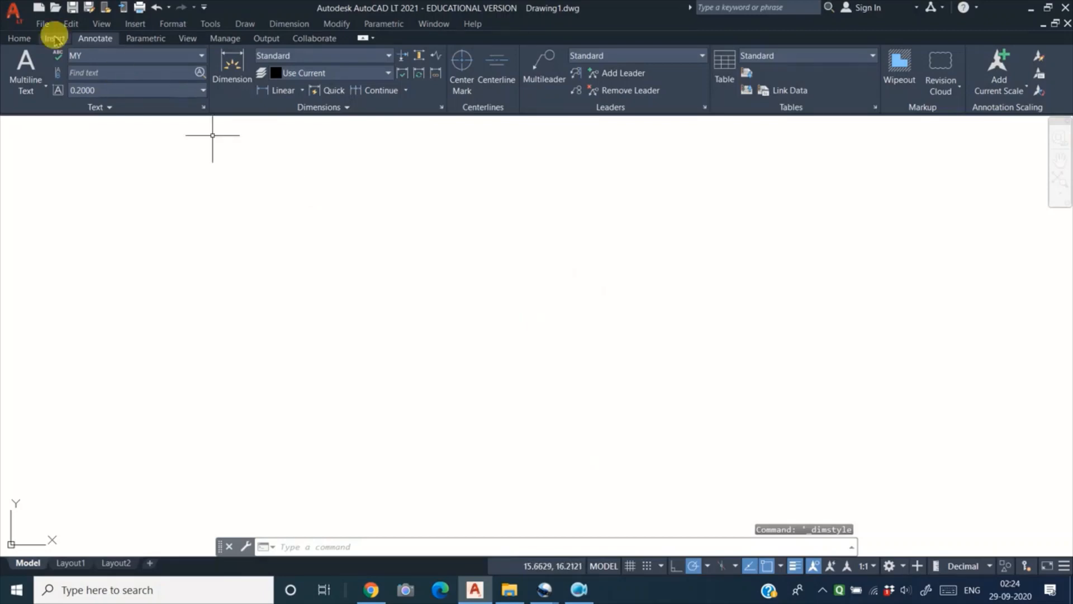
Draw a 297 by 210 rectangle with its first corner at the origin 0,0
left_click(22, 37)
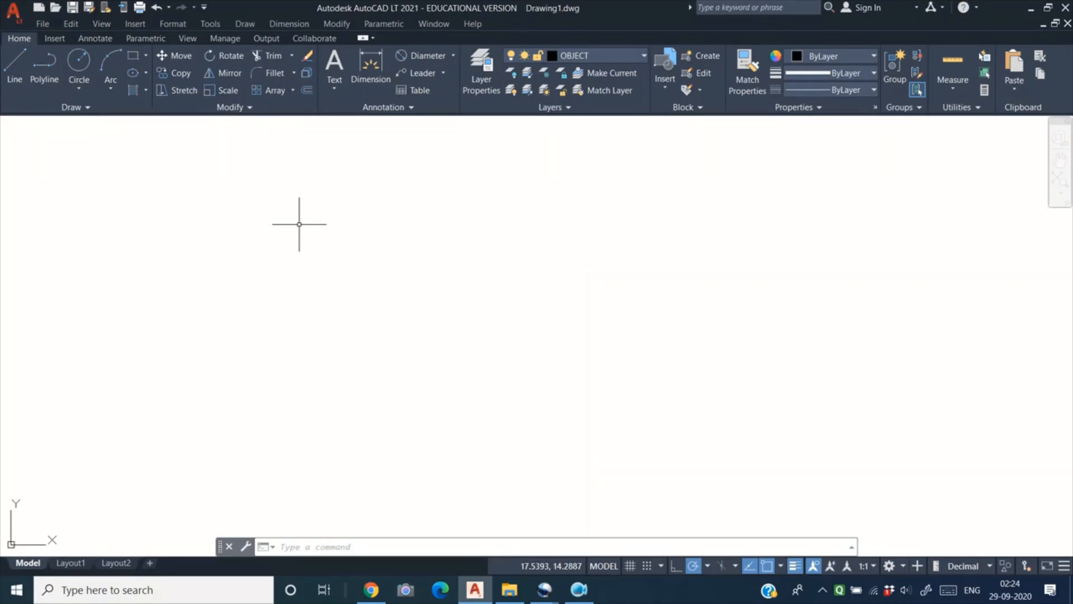
left_click(134, 58)
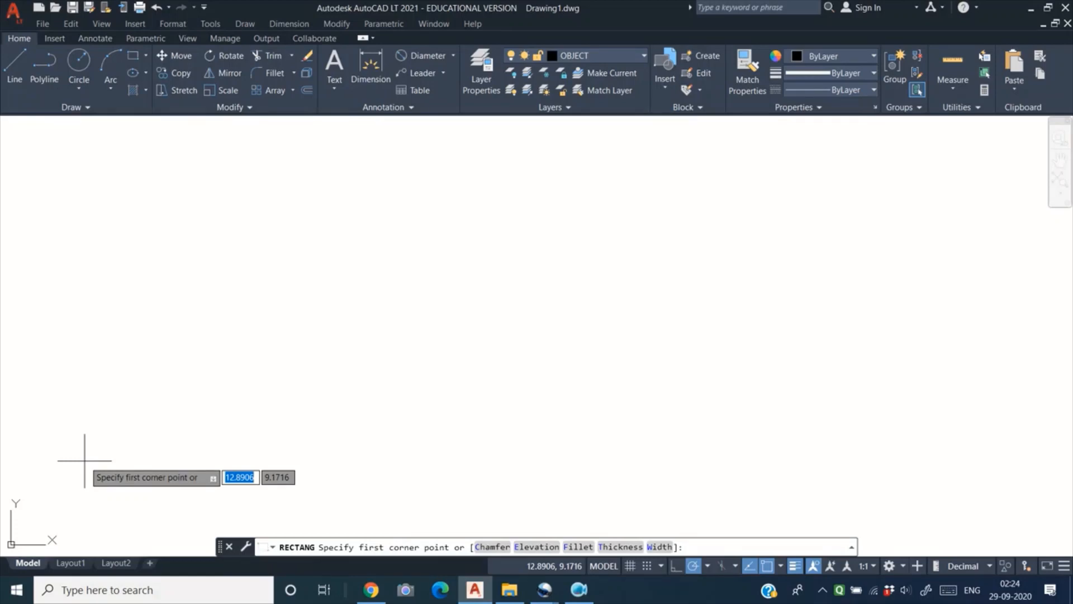
type("0")
key("Tab")
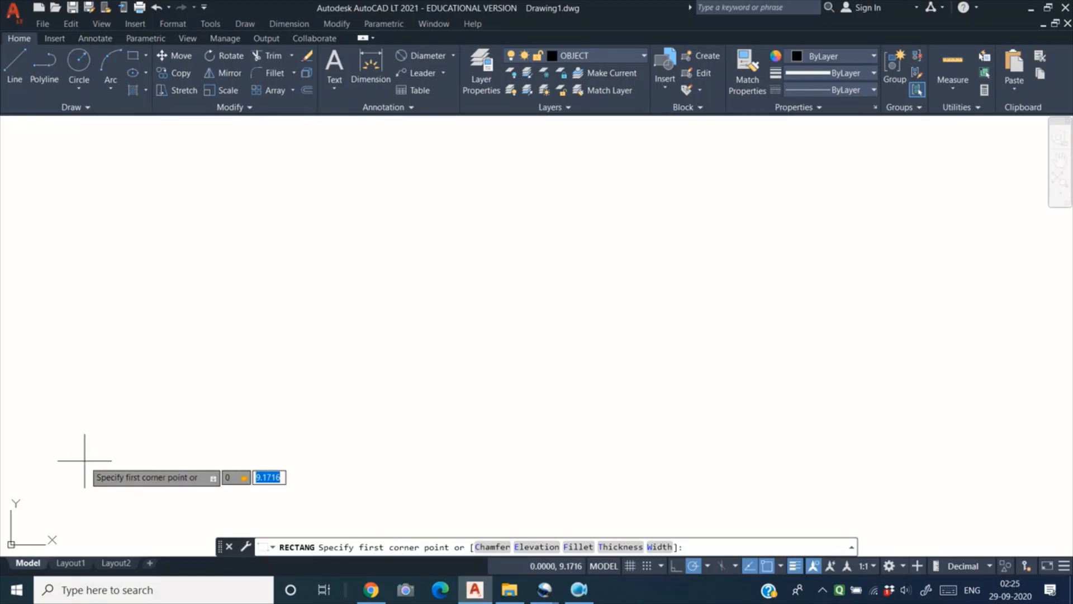
type("0")
key("Return")
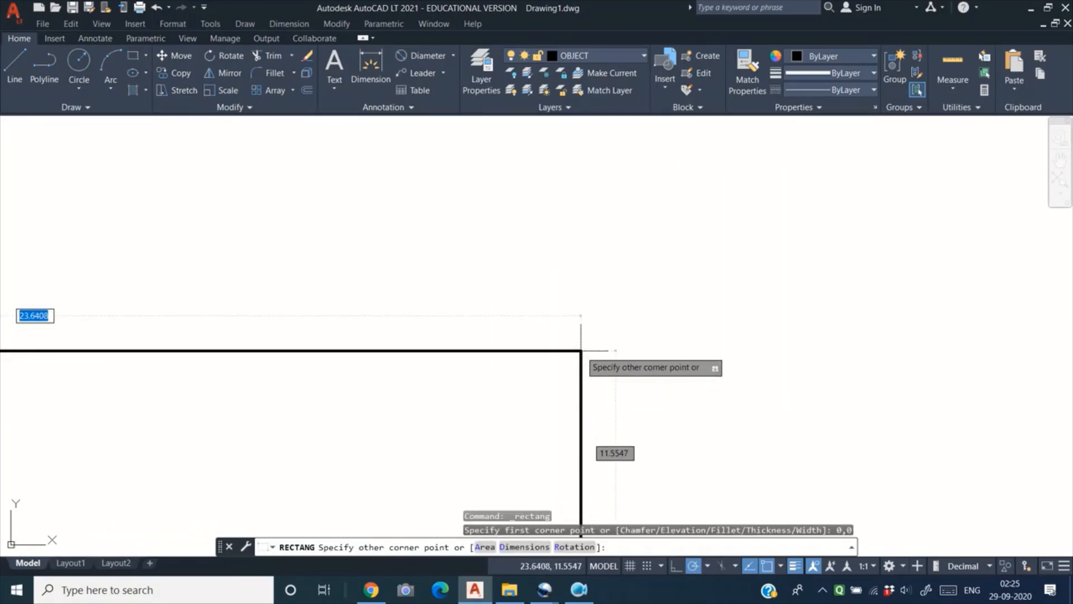
type("297")
key("Tab")
type("21")
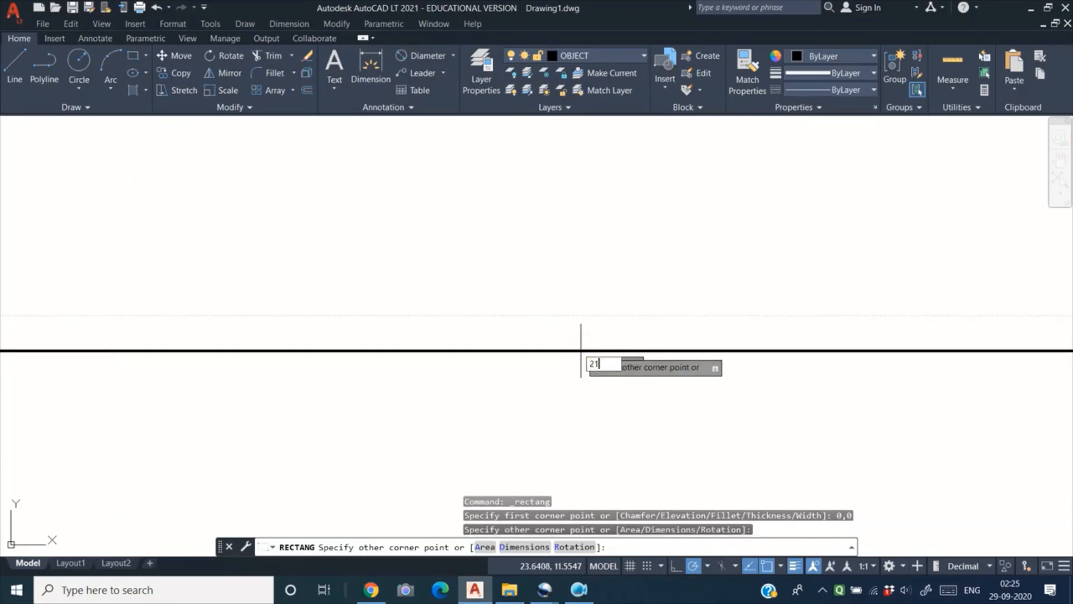
type("0")
key("Return")
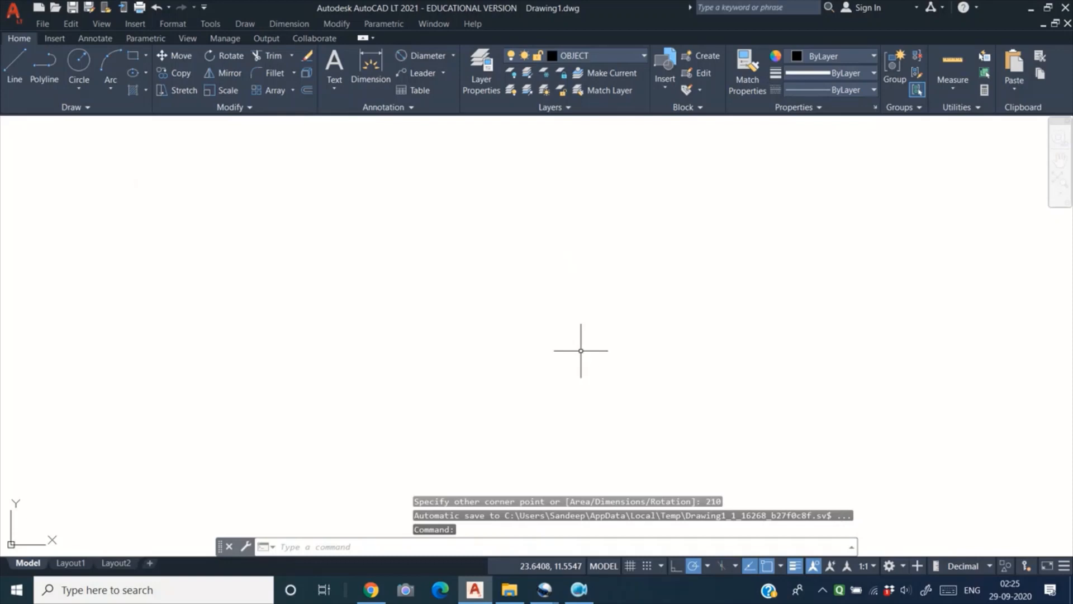
Zoom All to fit the whole rectangle in view, and cancel saving the drawing as a template
scroll(581, 351, "down", 3)
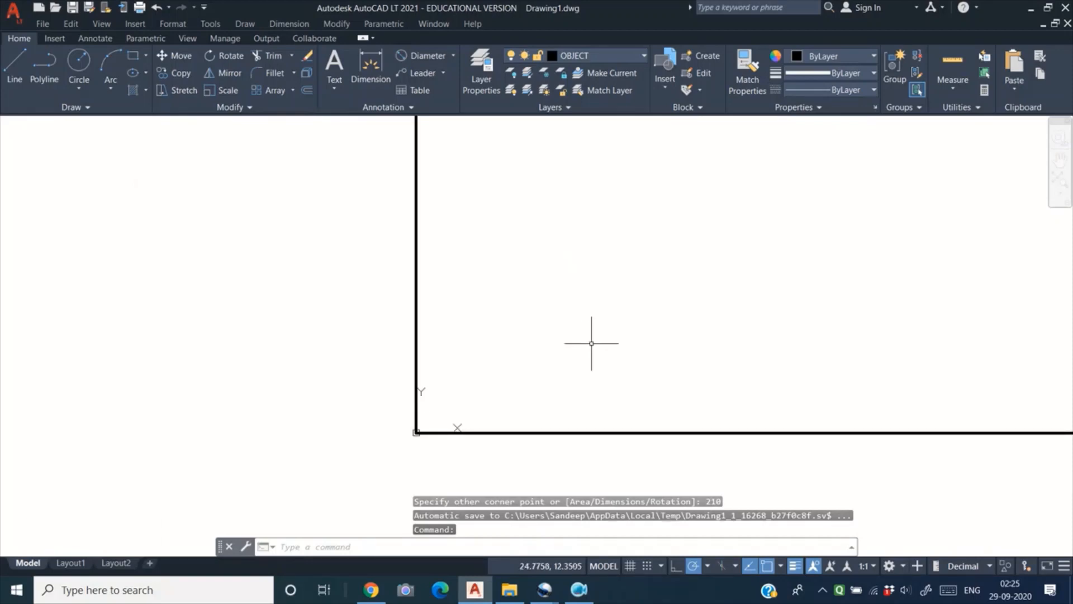
scroll(553, 369, "down", 2)
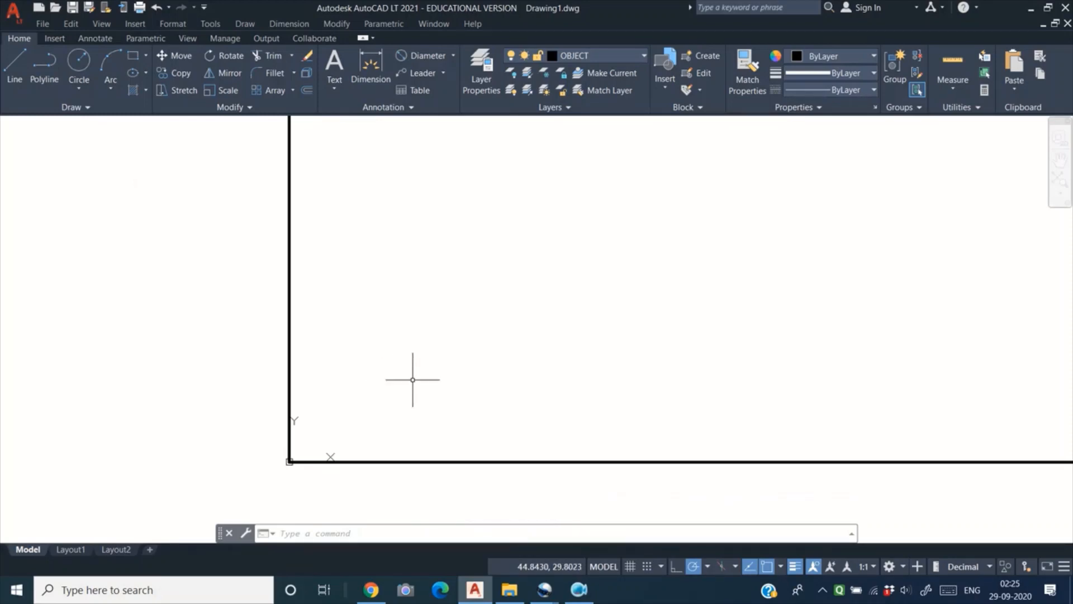
type("z")
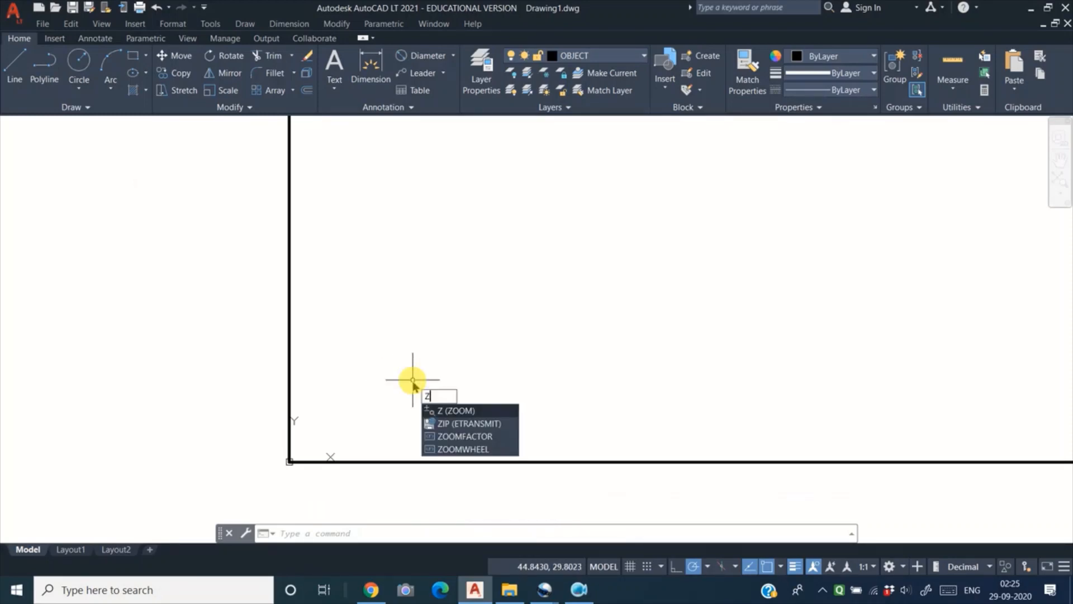
key("Return")
type("a")
key("Return")
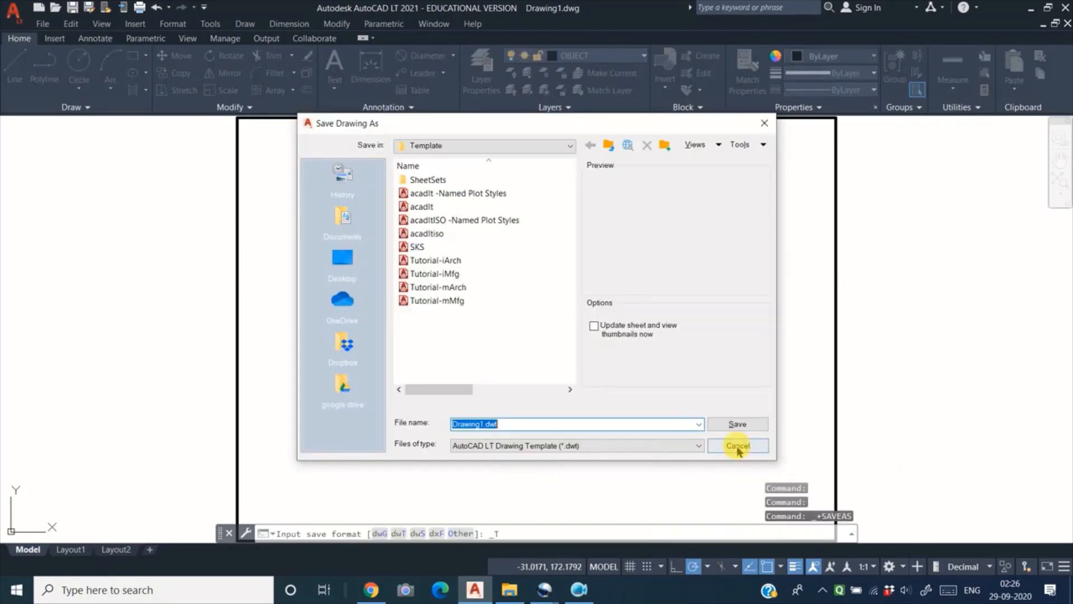
left_click(737, 443)
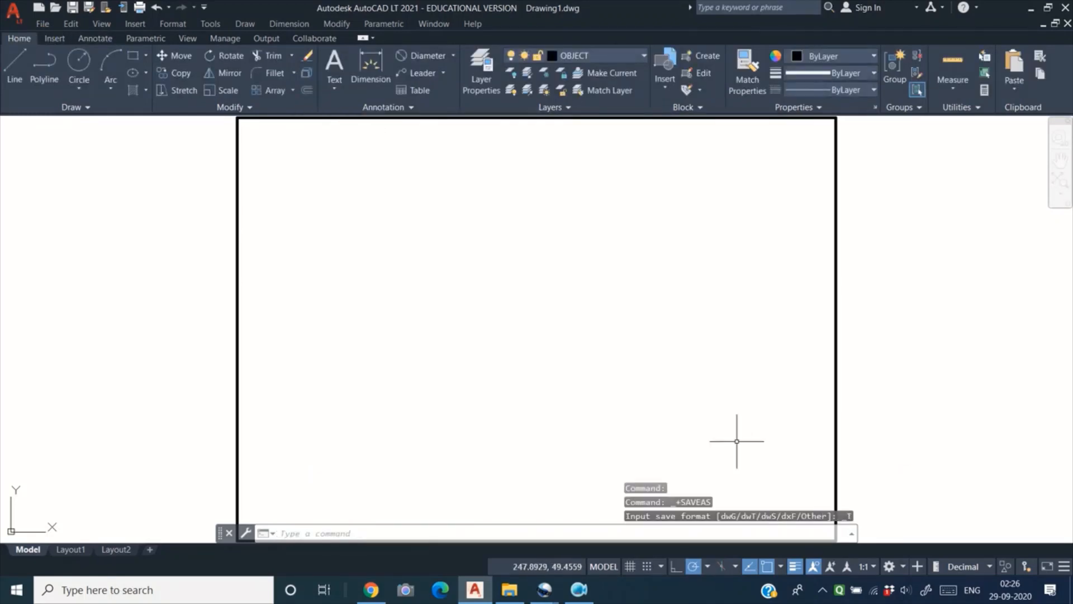
Save the drawing as an AutoCAD LT drawing template named MYTEMPLATE in the Template folder
left_click(15, 13)
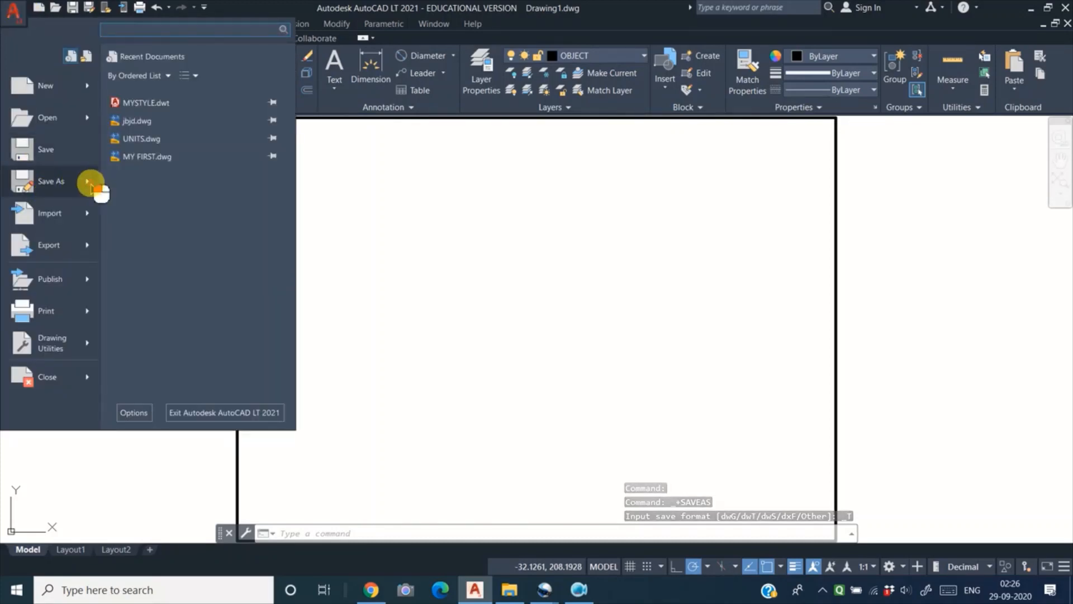
mouse_move(89, 185)
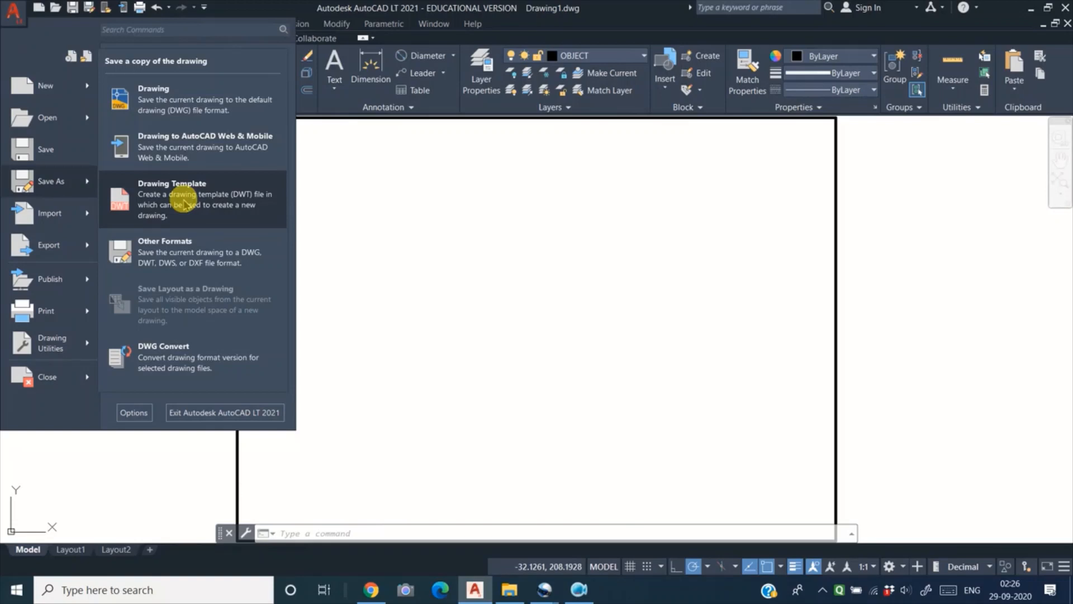
left_click(184, 200)
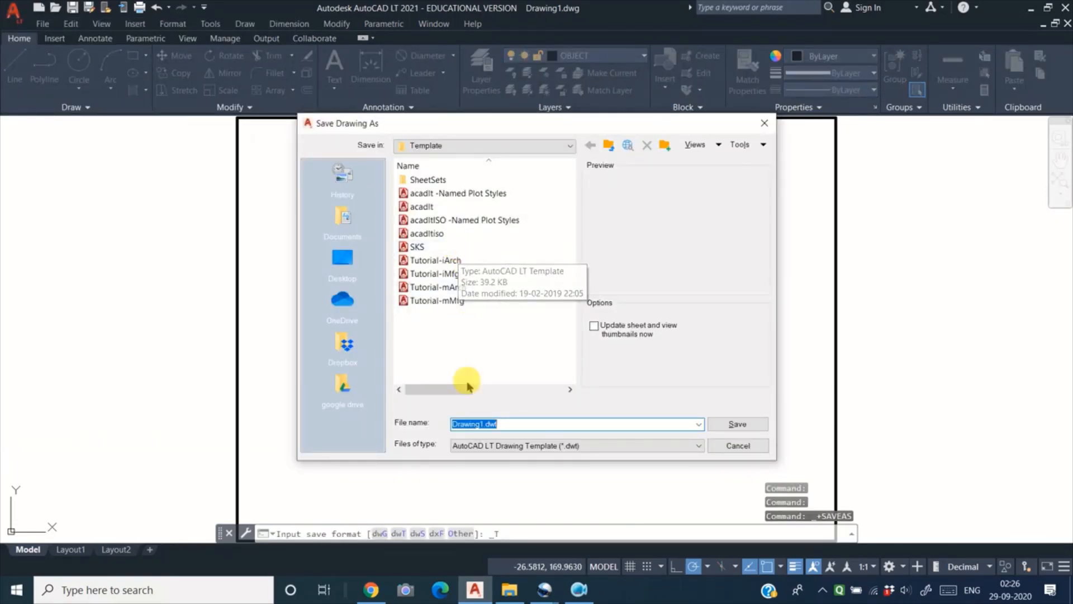
type("MY")
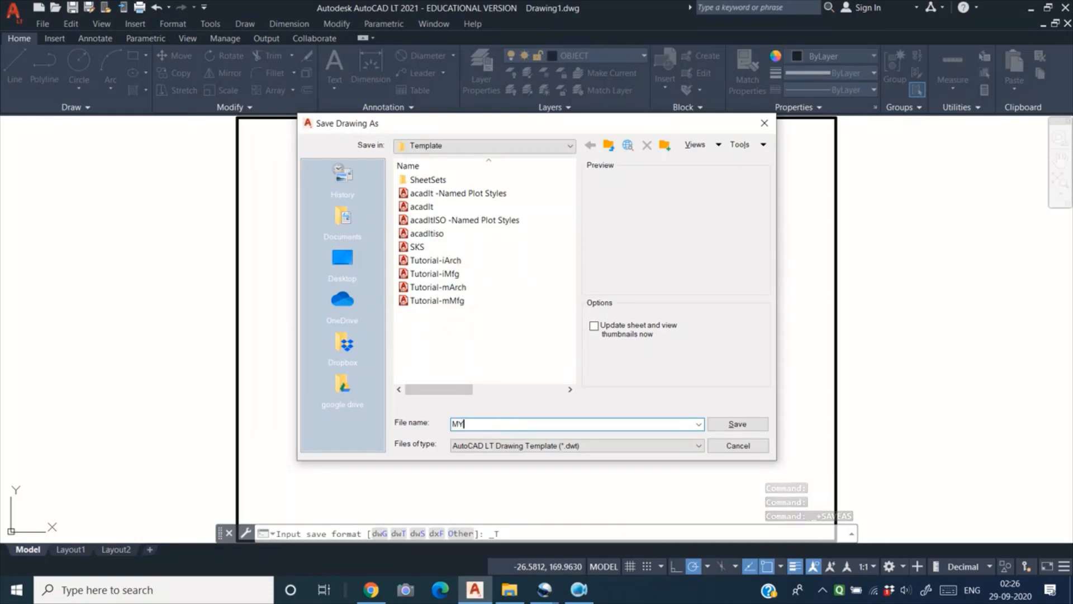
left_click(511, 419)
type("T")
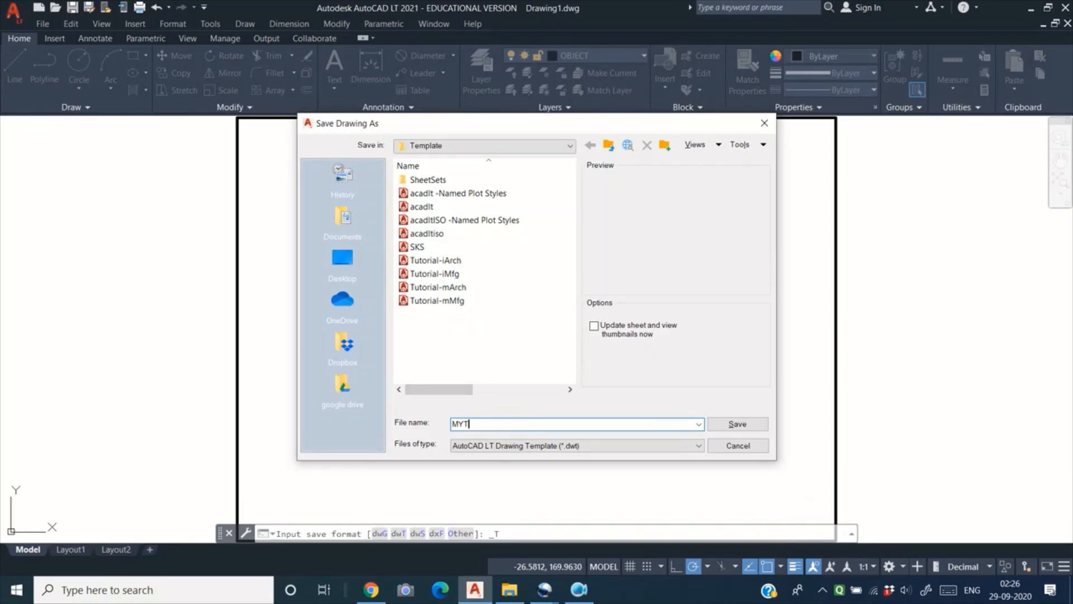
type("EMPLATE")
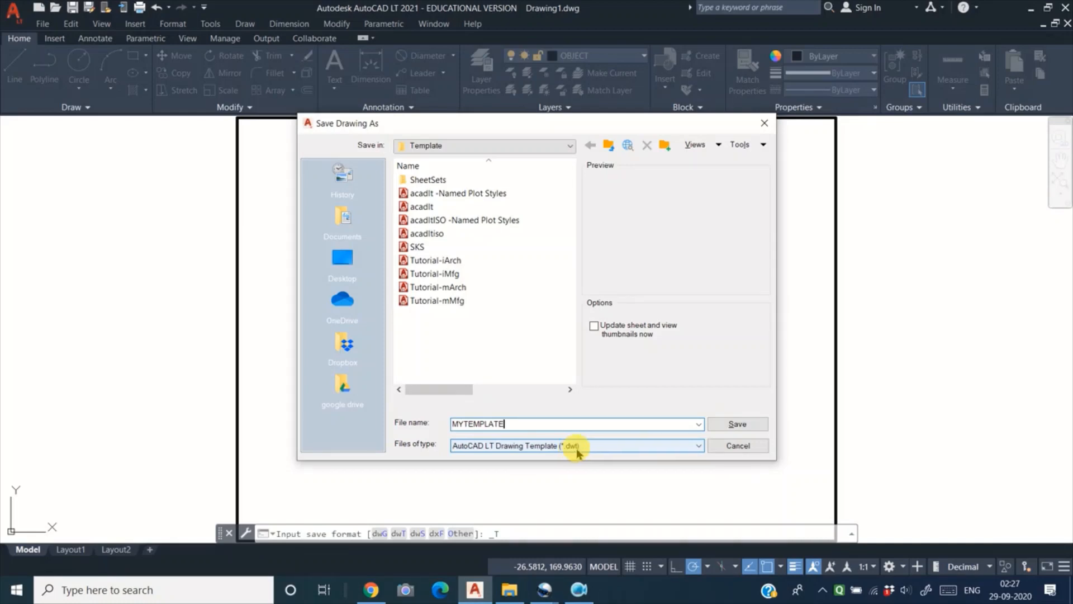
left_click(744, 425)
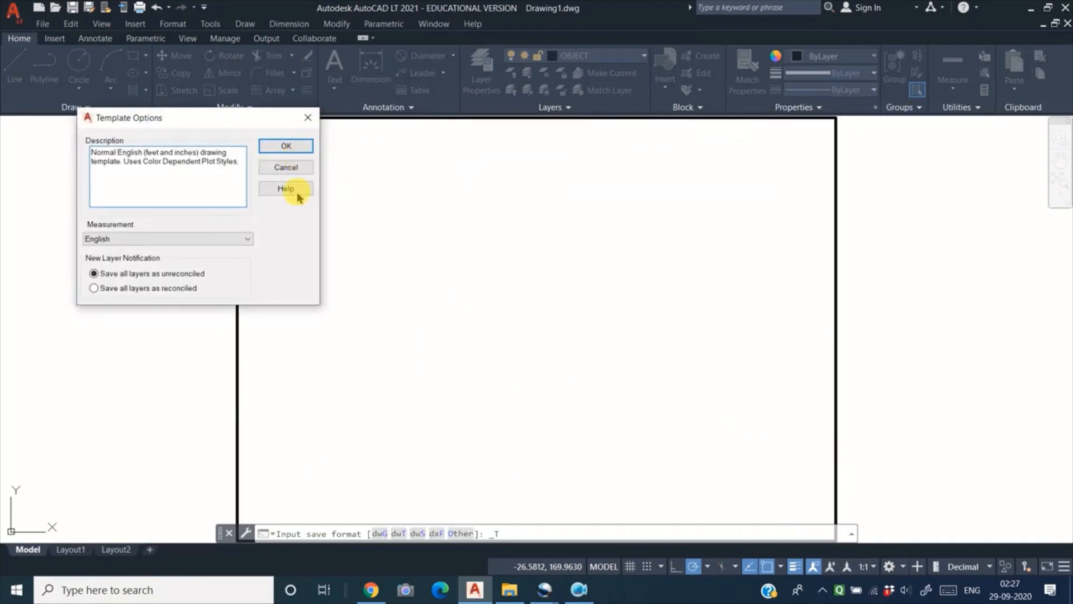
Set the template's measurement to Metric and accept the template options
left_click(144, 239)
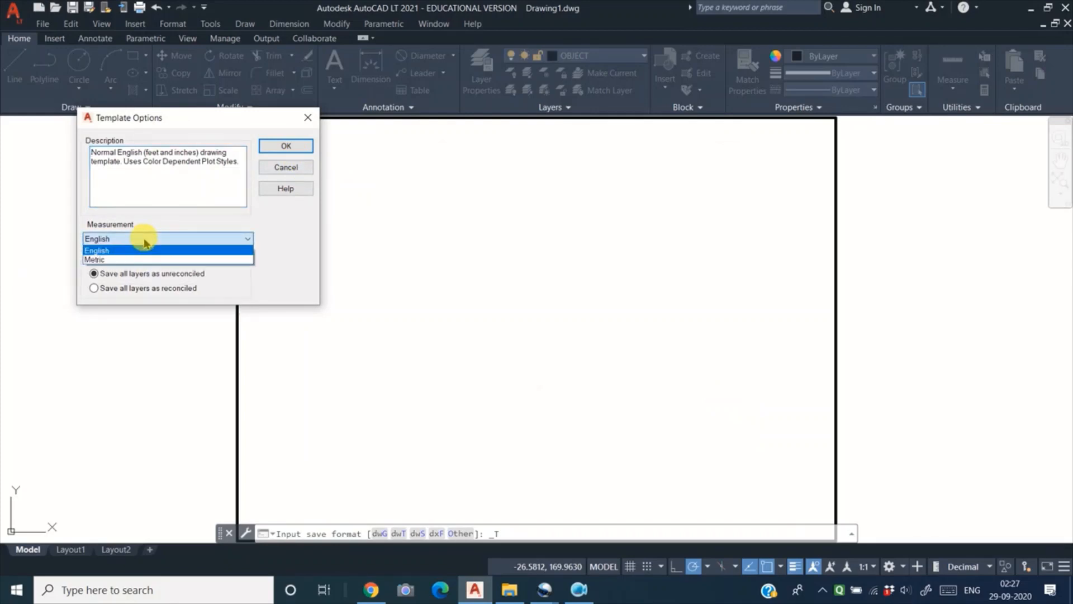
left_click(119, 260)
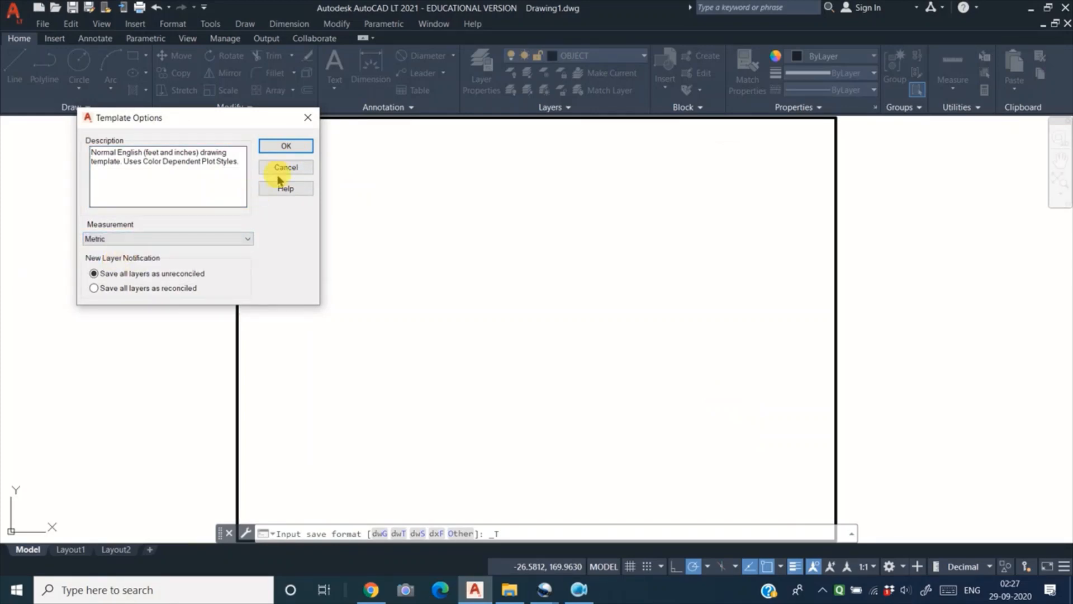
left_click(293, 148)
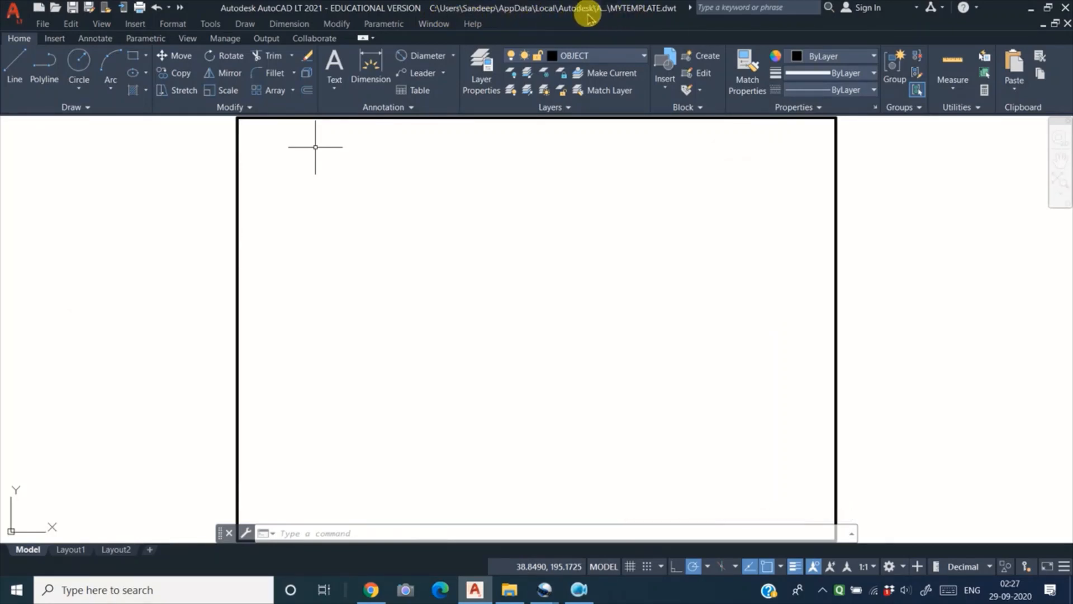
Close the current drawing and start a new drawing from the MYTEMPLATE template
left_click(21, 17)
mouse_move(84, 370)
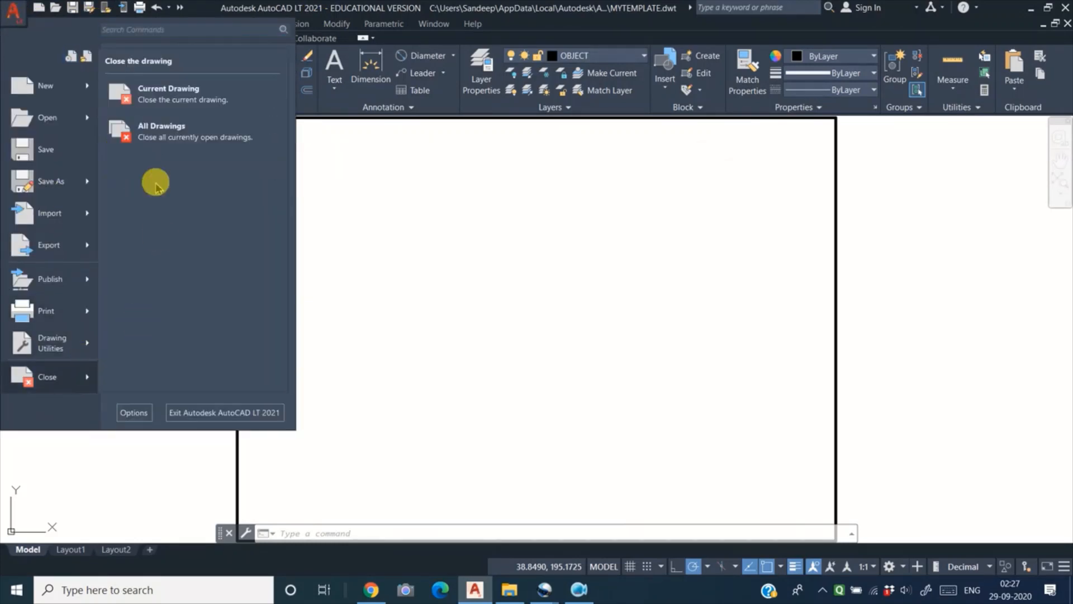
left_click(153, 95)
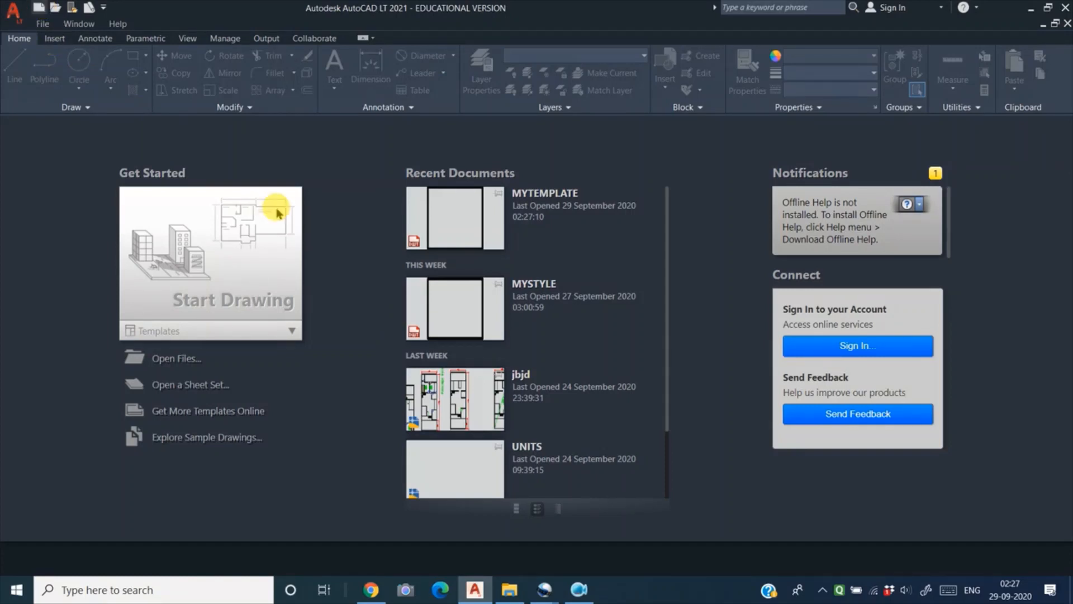
left_click(548, 206)
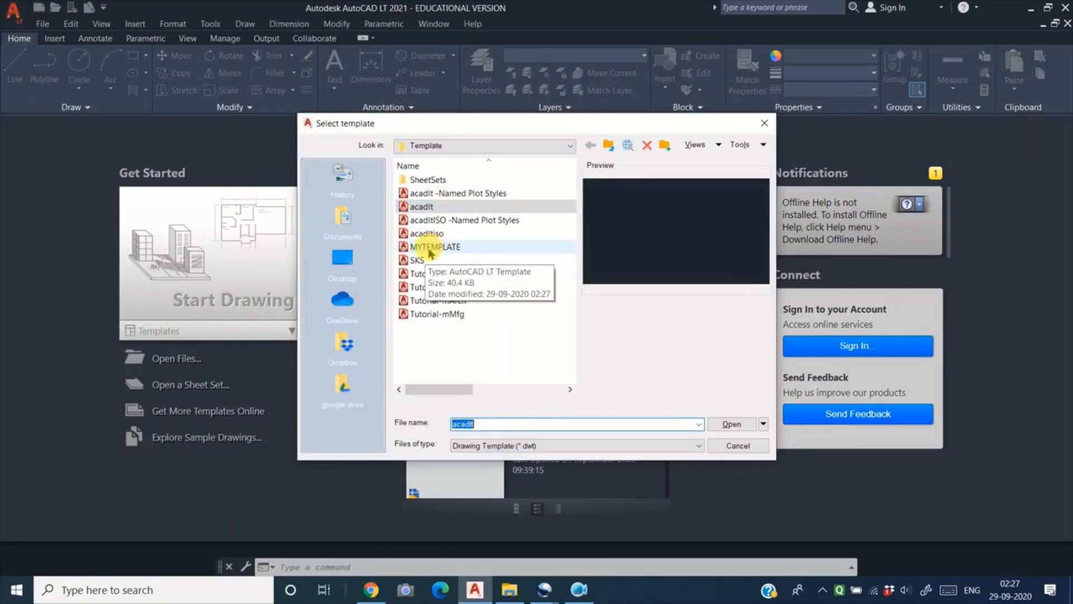
left_click(419, 248)
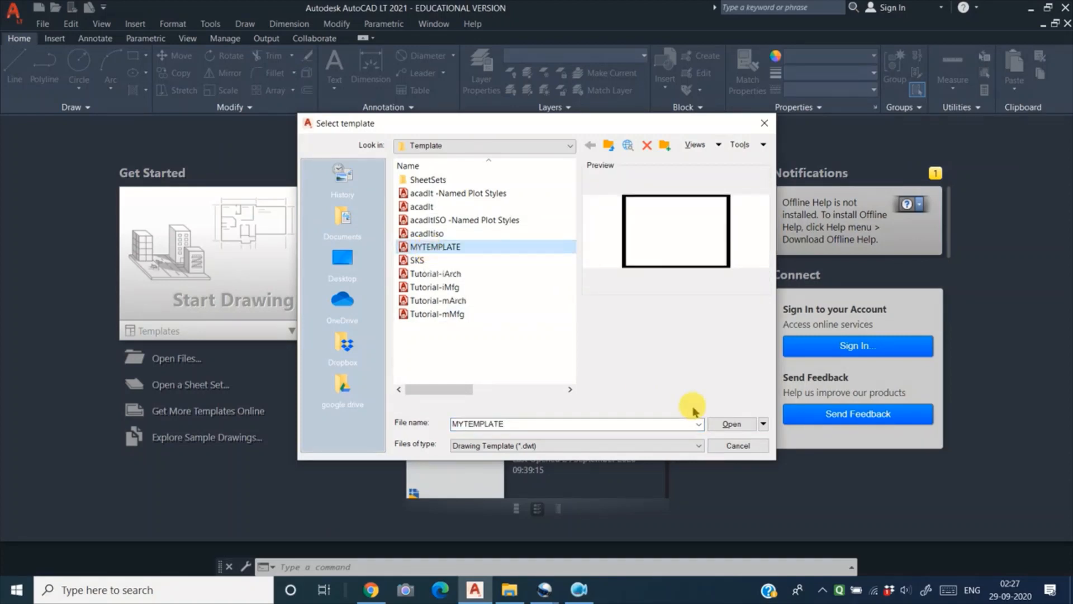
left_click(732, 429)
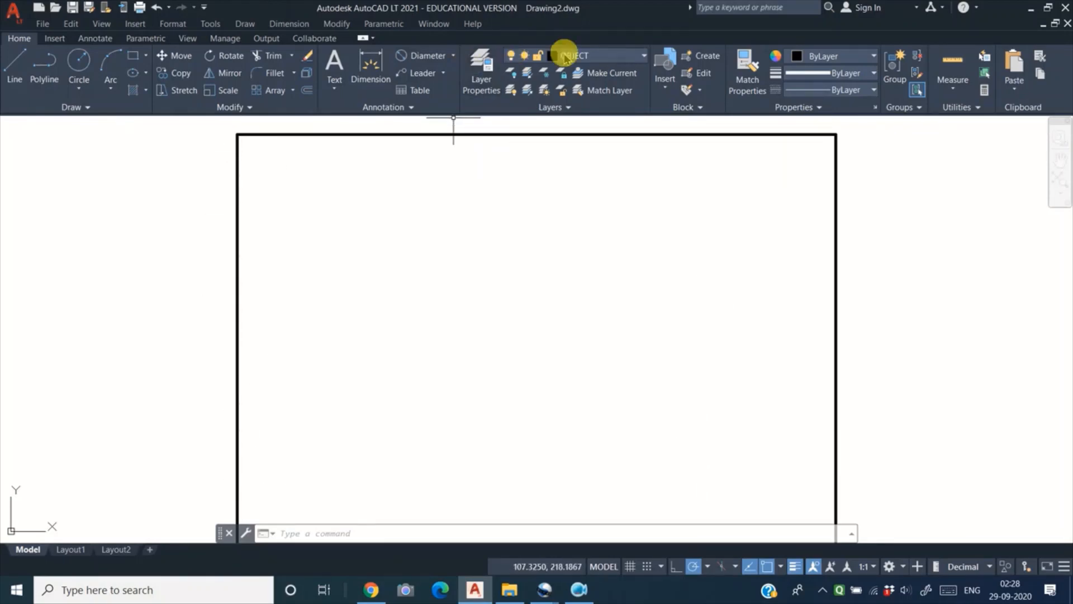
Check the layers, text styles and dimension styles carried into the new drawing, keeping OBJECT as the current layer
left_click(595, 55)
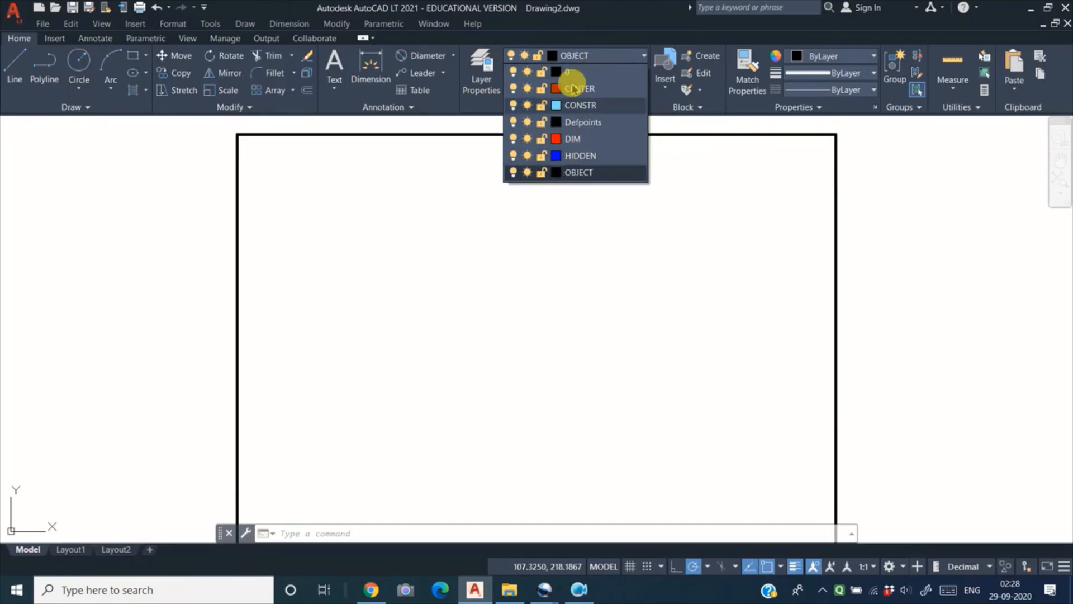
left_click(579, 172)
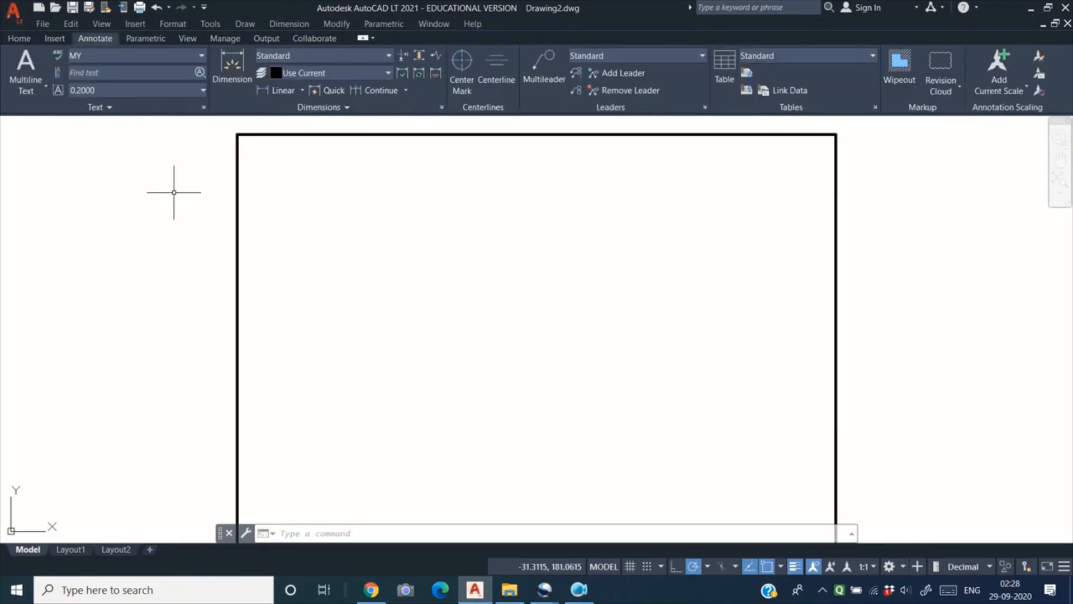
left_click(204, 108)
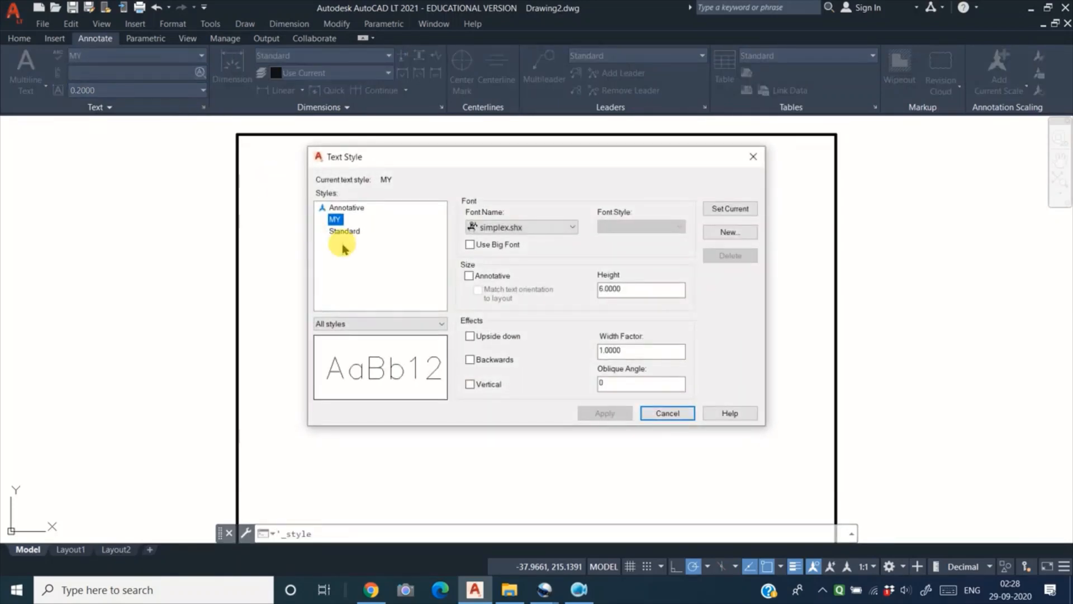
key("Escape")
left_click(441, 107)
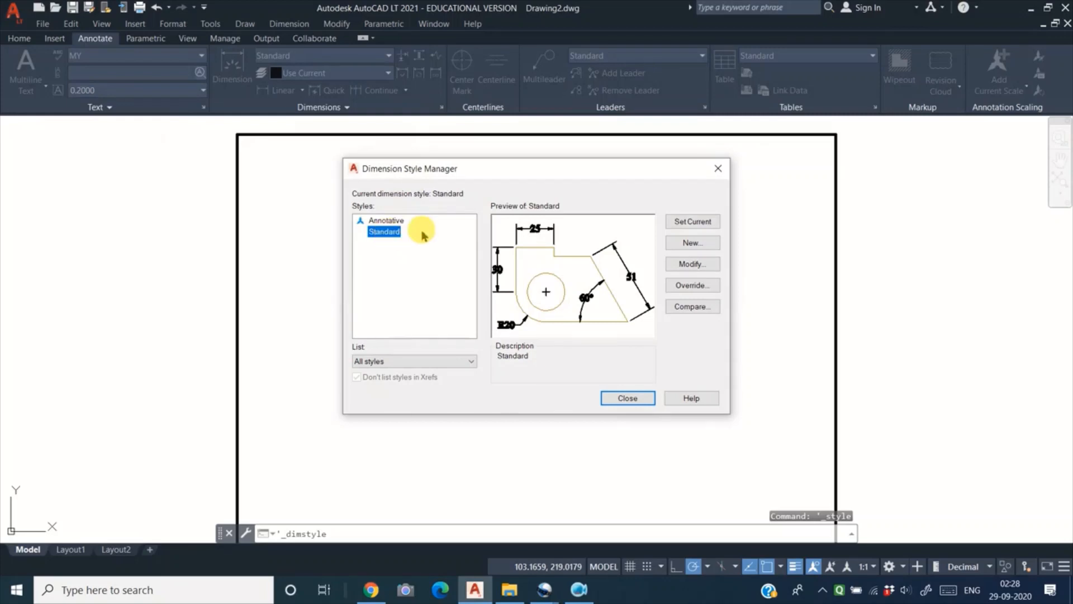
left_click(622, 398)
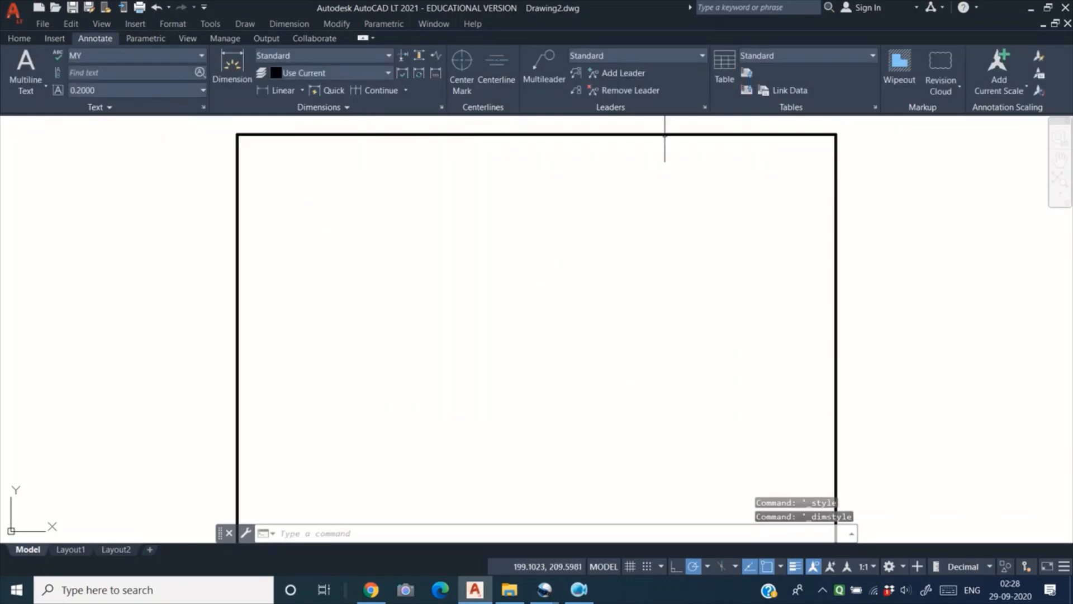
left_click(19, 38)
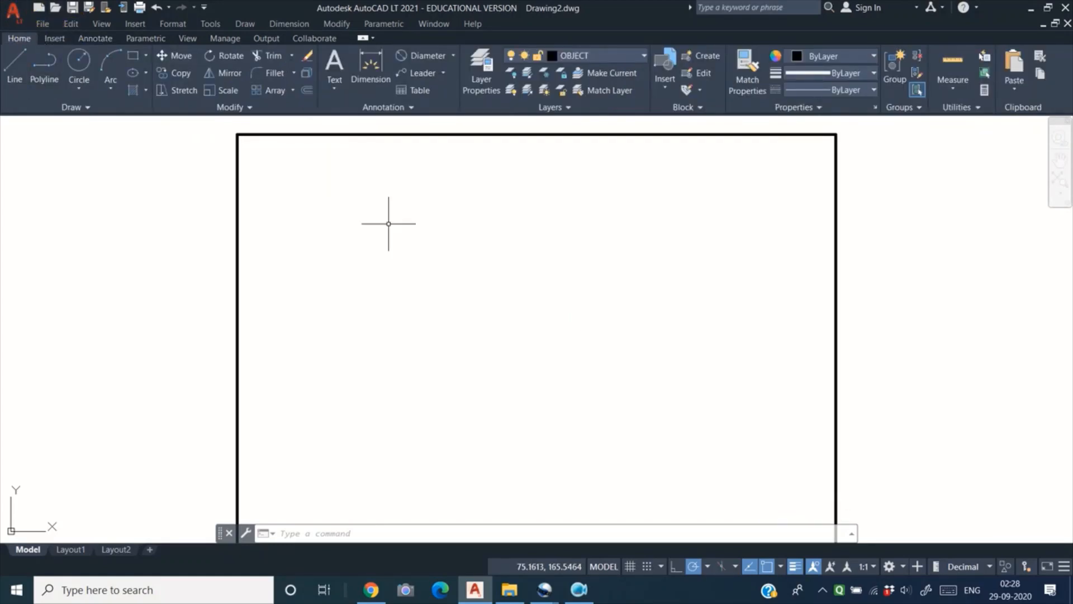